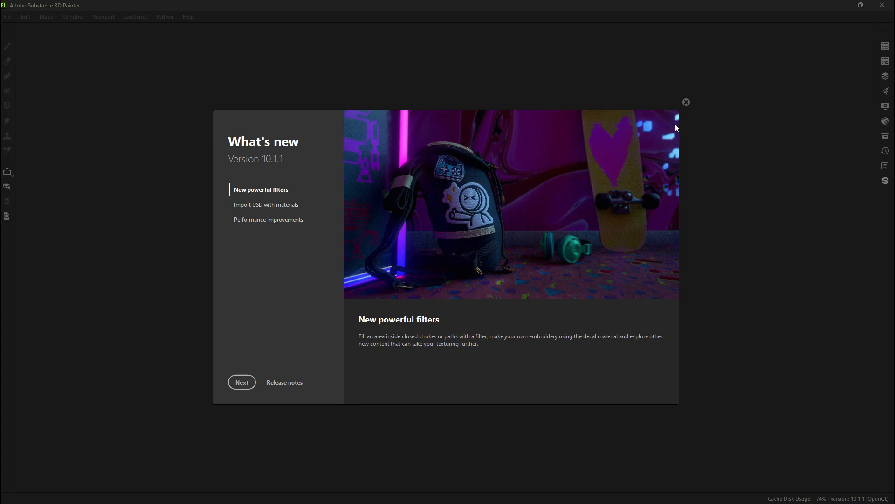
Step: Dismiss the What's new window and the Home screen to reach the empty workspace
left_click(685, 103)
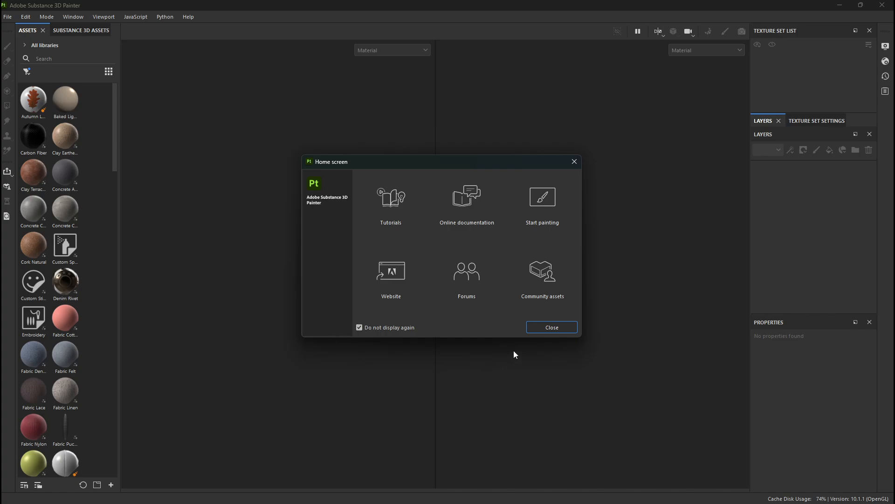
left_click(545, 331)
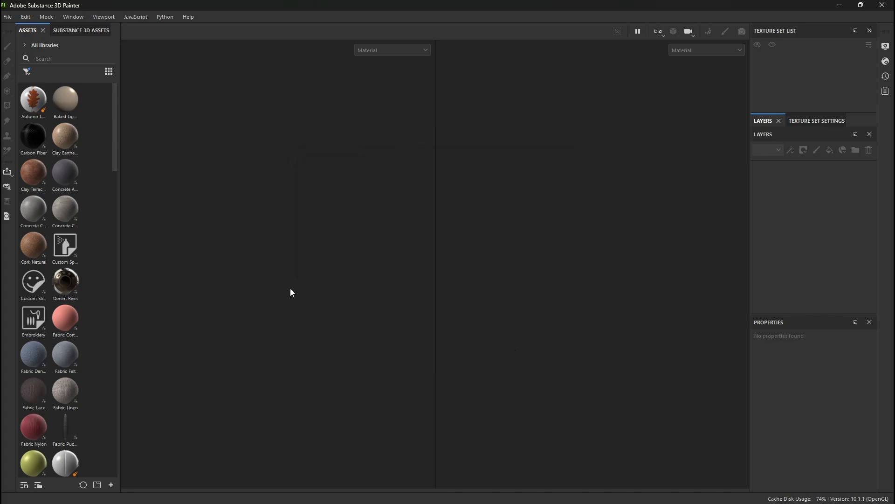
left_click(8, 18)
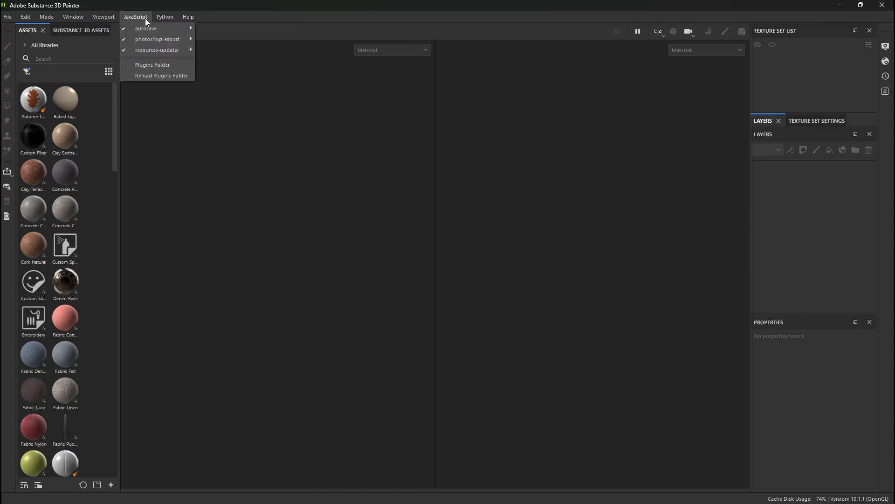
mouse_move(40, 21)
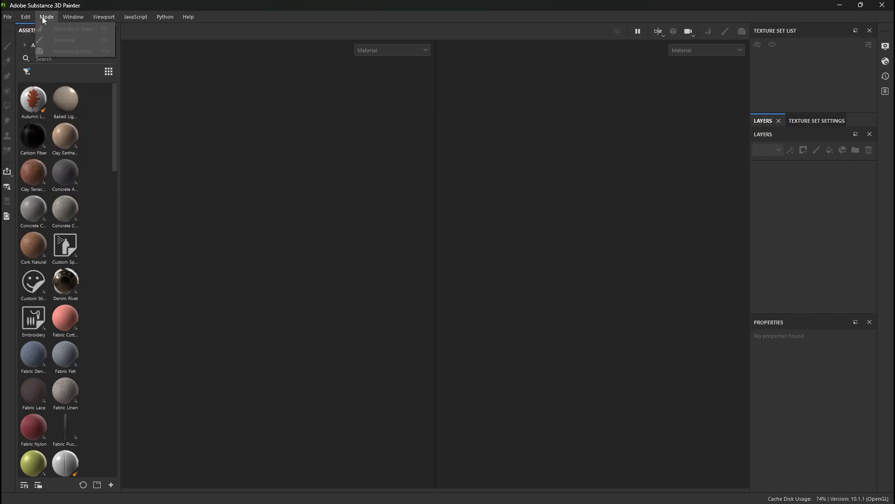
mouse_move(79, 19)
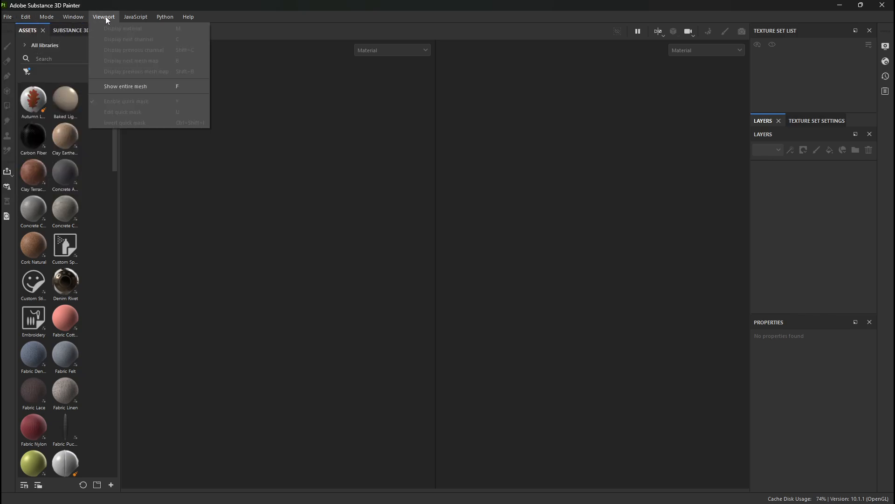
left_click(159, 19)
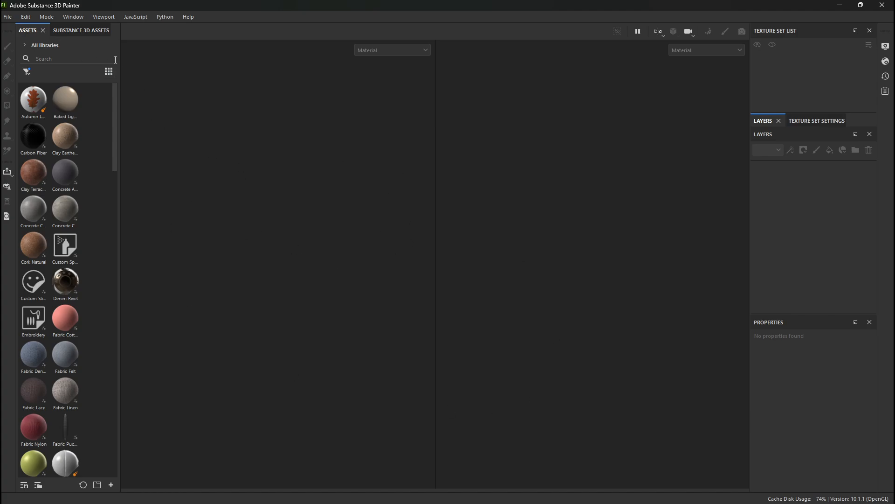
left_click(52, 19)
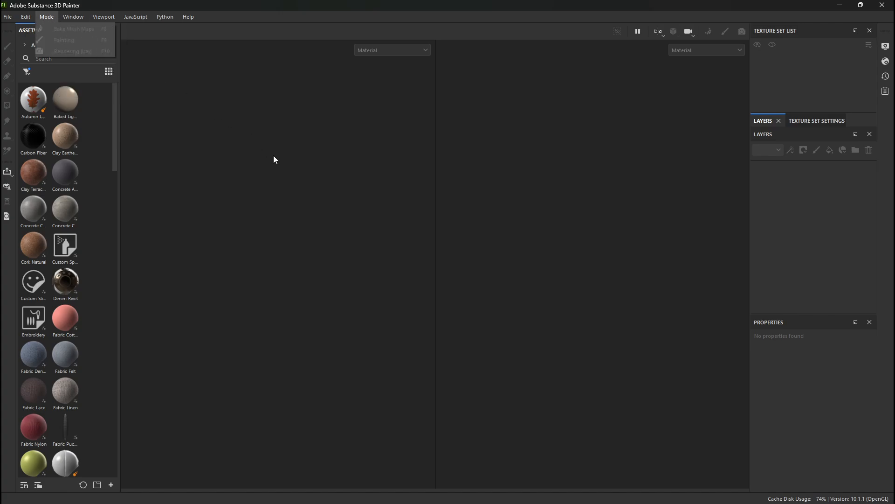
left_click(228, 161)
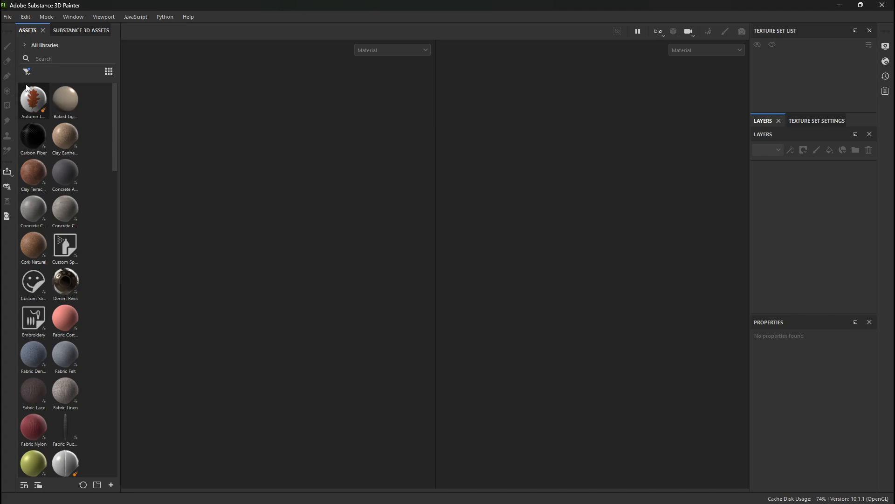
Step: Undock the Assets panel, enlarge it into a wide floating window, and place it over the viewport
mouse_move(26, 88)
left_click_drag(30, 31, 268, 73)
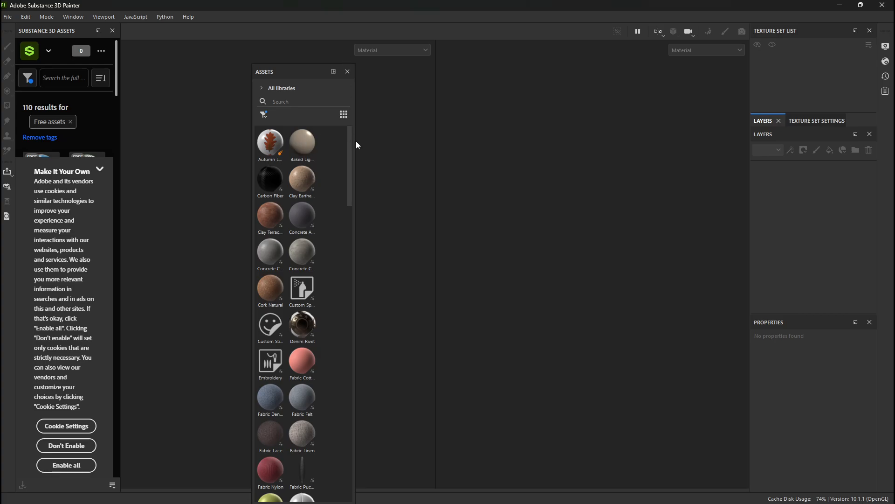
left_click_drag(356, 140, 763, 138)
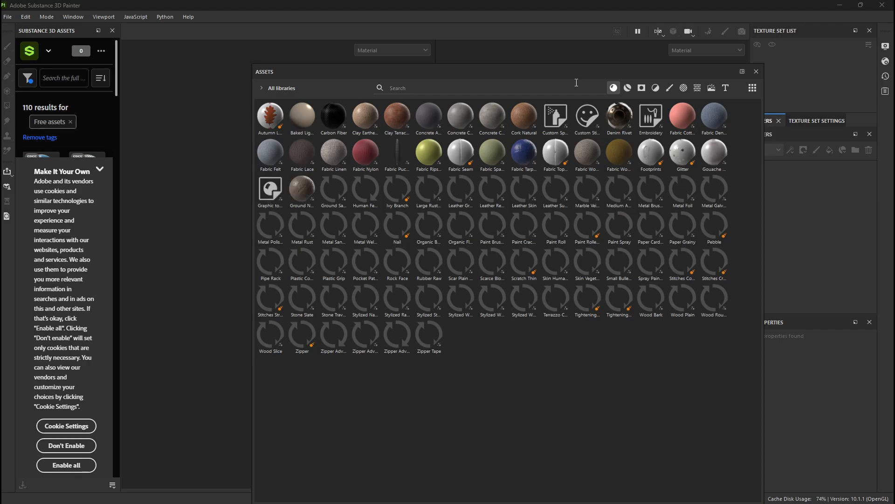
left_click_drag(503, 72, 424, 88)
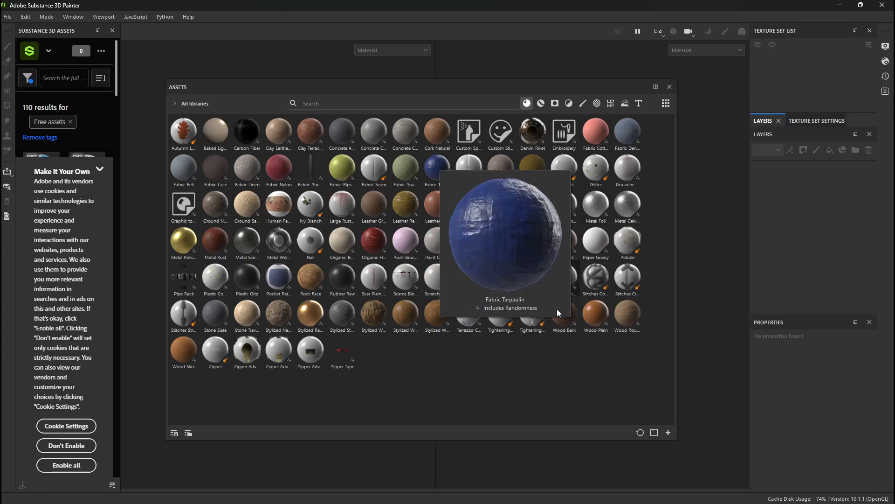
Step: Examine the smart materials, including the Machinery preview, followed by the smart masks and filters in the asset library
left_click(541, 104)
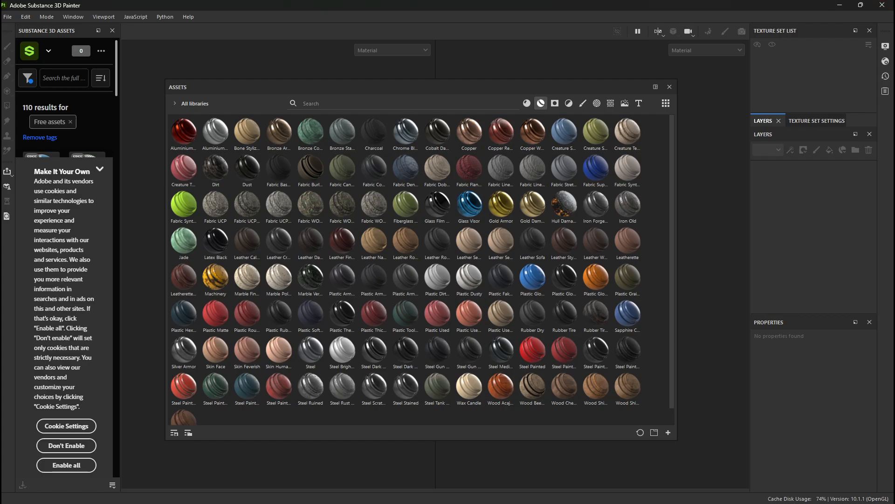
left_click(210, 292)
mouse_move(220, 285)
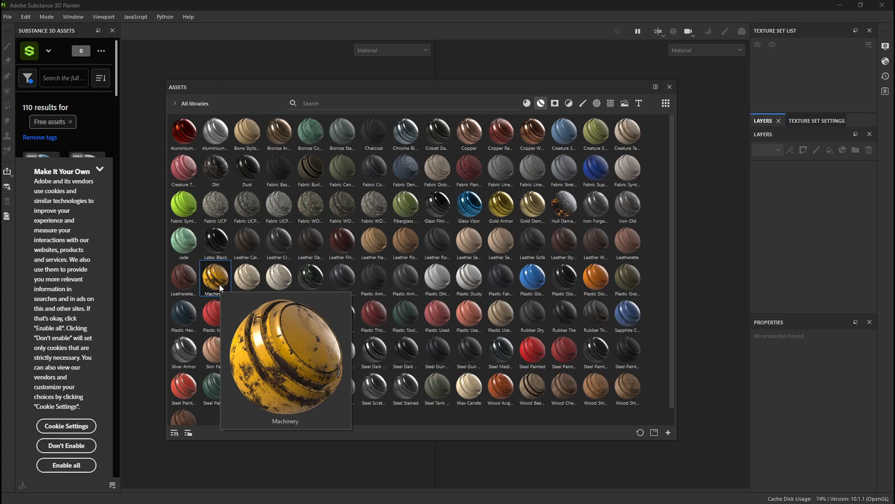
left_click(558, 104)
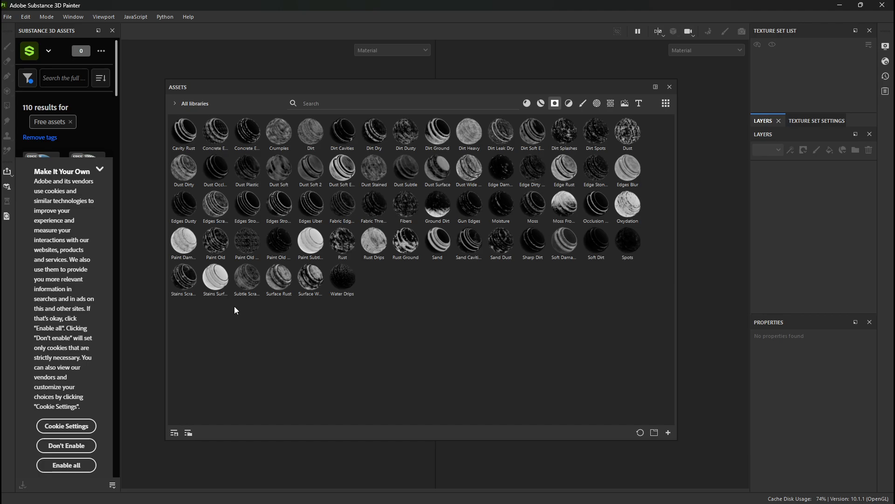
left_click(568, 103)
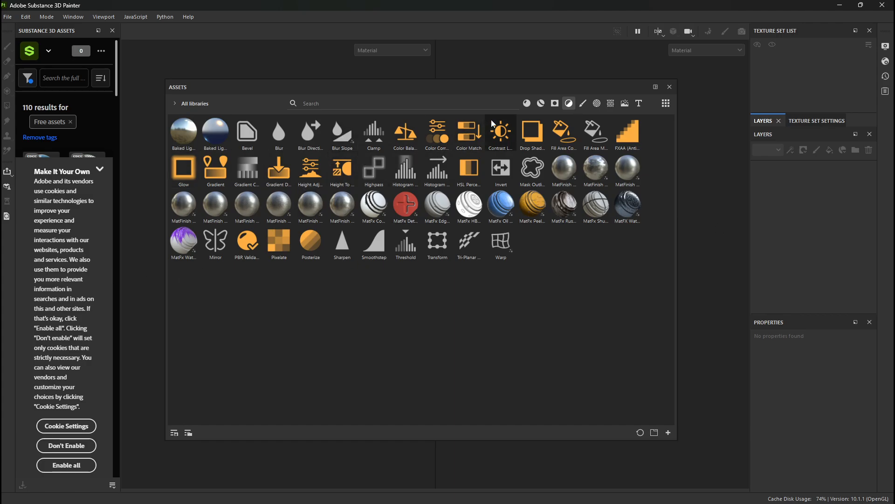
Step: Browse the full collection of brushes in the asset library
left_click(582, 103)
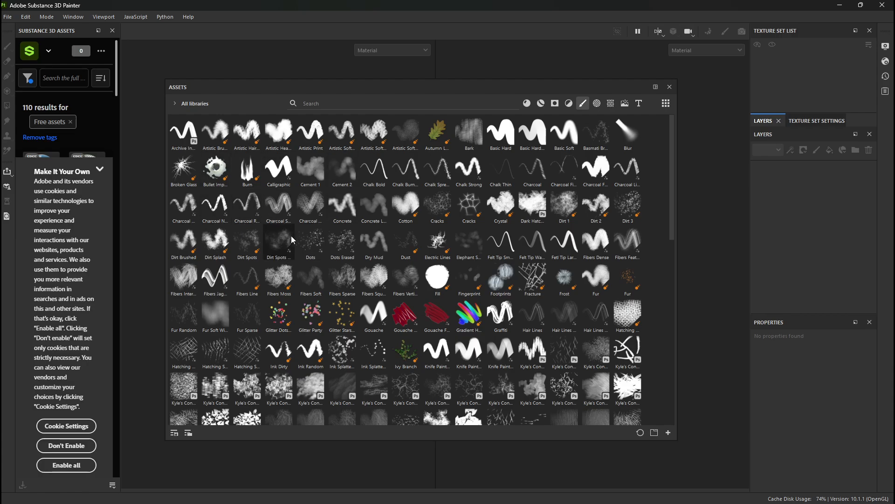
scroll(300, 323, "down", 10)
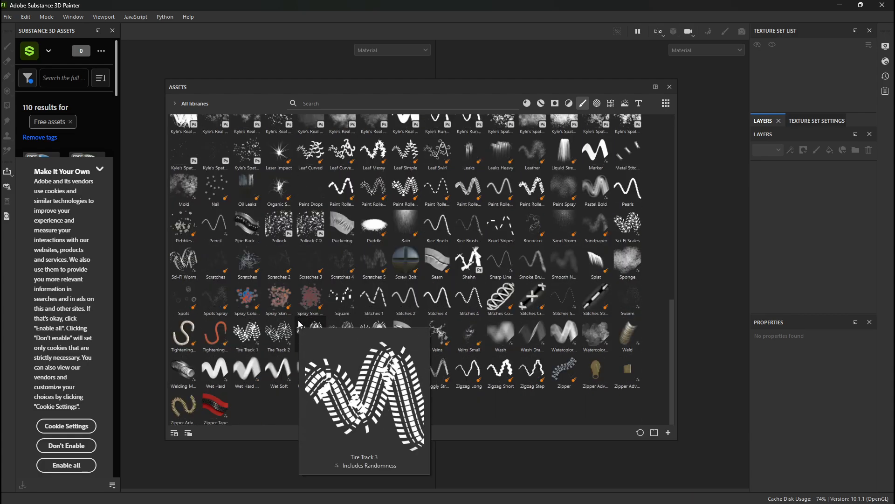
scroll(299, 322, "up", 5)
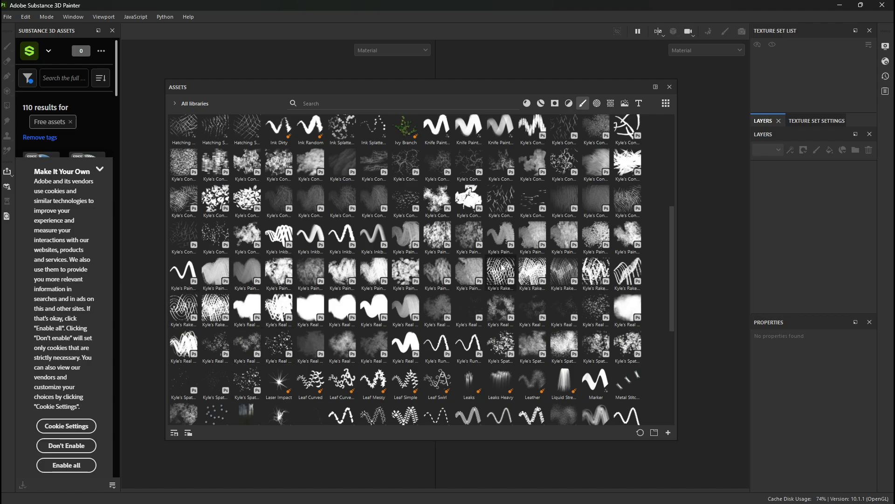
scroll(447, 309, "up", 5)
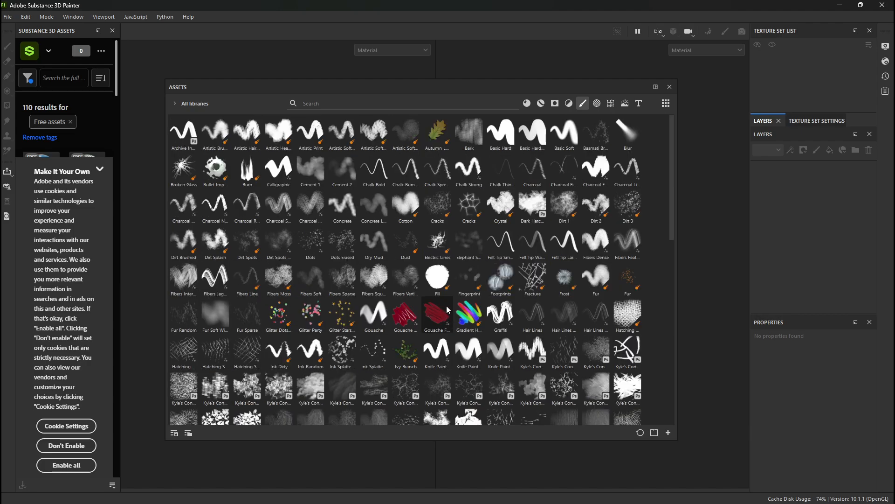
Step: Look through the alphas in the asset library, from arrows and brush shapes to handprints and line shapes
left_click(597, 104)
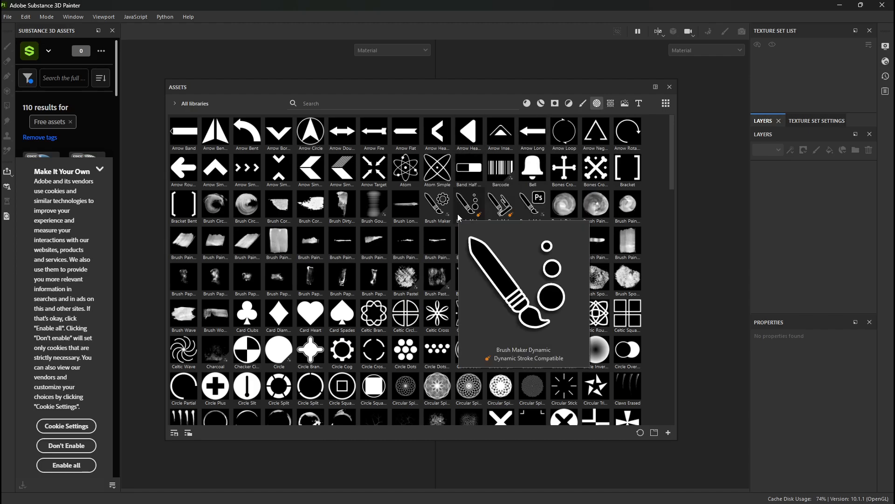
scroll(402, 236, "down", 5)
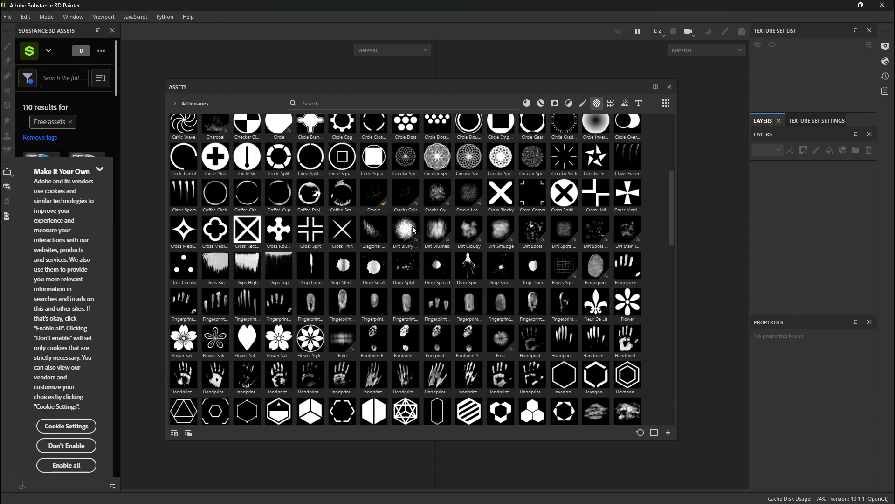
scroll(414, 228, "down", 8)
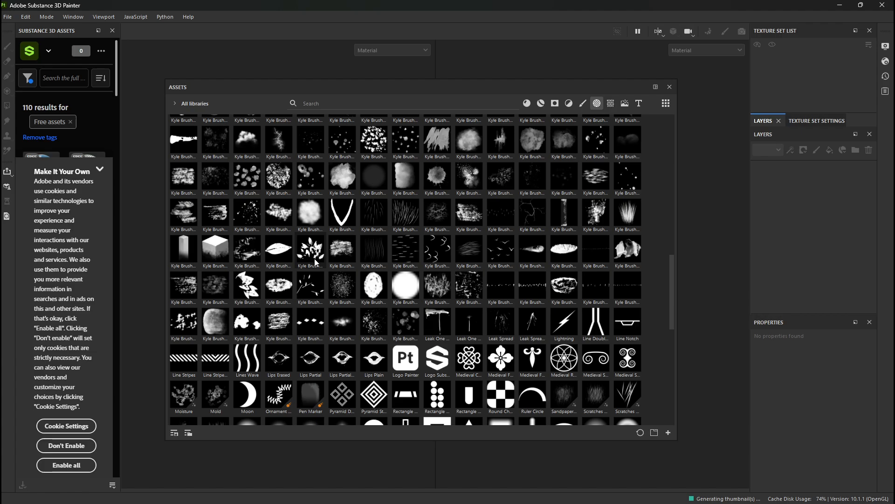
scroll(618, 238, "up", 3)
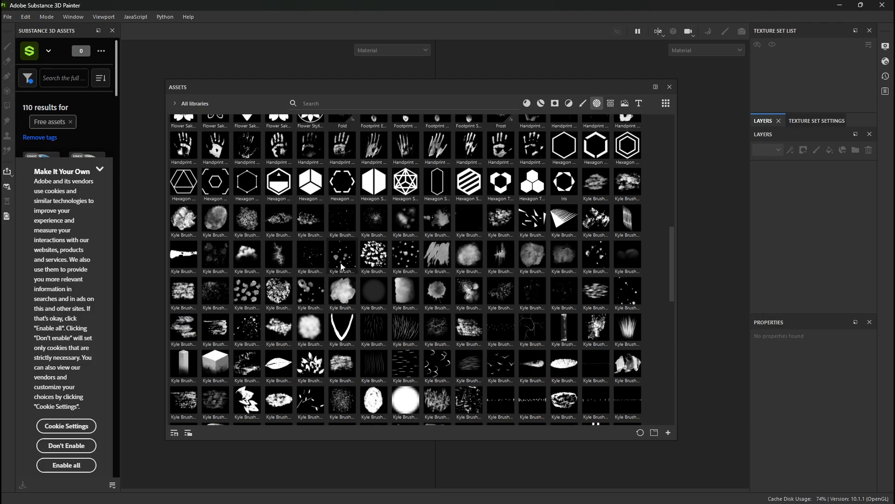
scroll(299, 224, "up", 6)
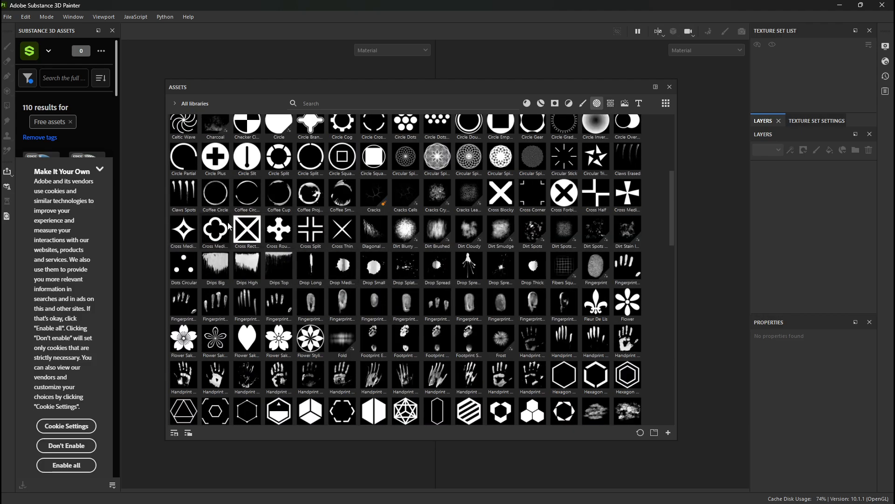
scroll(538, 343, "up", 6)
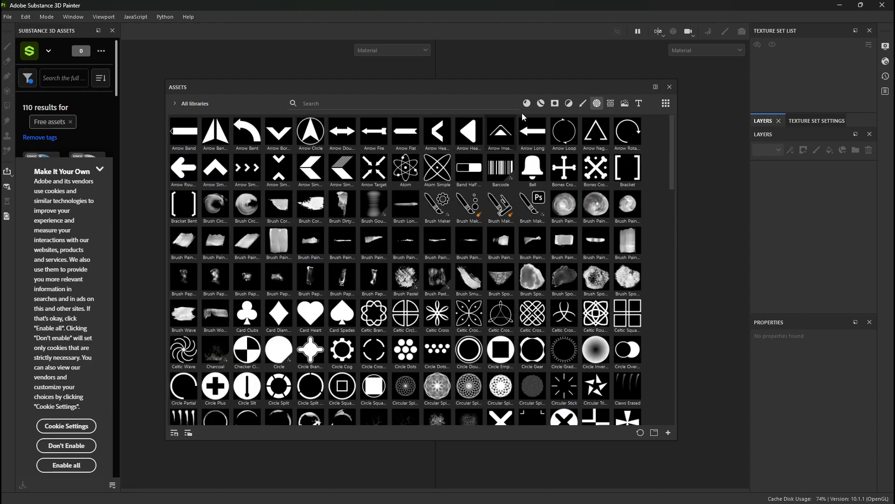
Step: Examine the library's textures and compare them with the alphas, previewing the Circle Split alpha
left_click(611, 103)
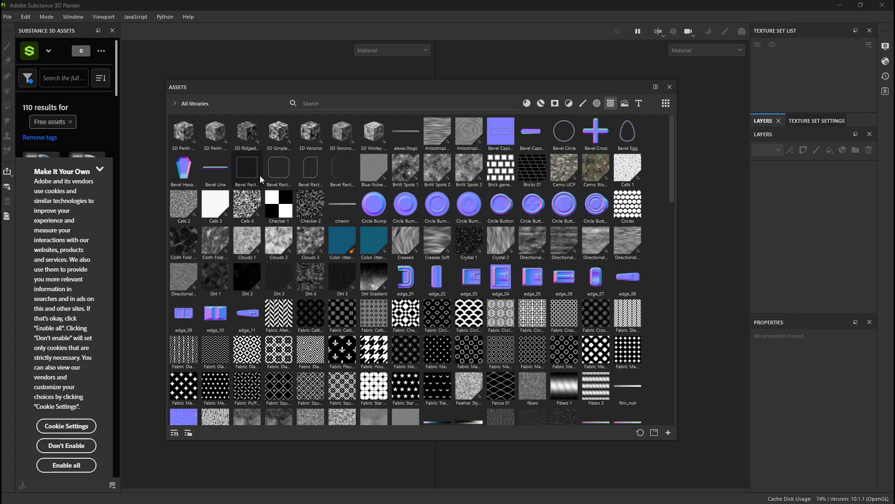
mouse_move(260, 183)
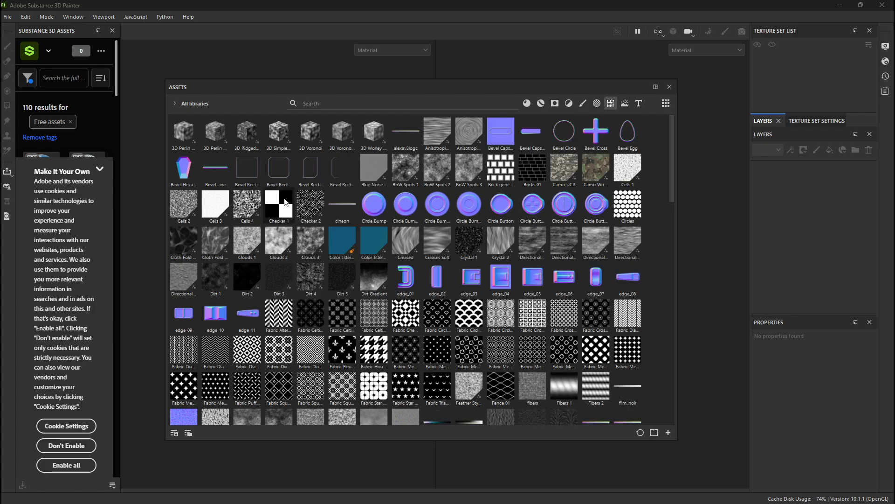
mouse_move(244, 206)
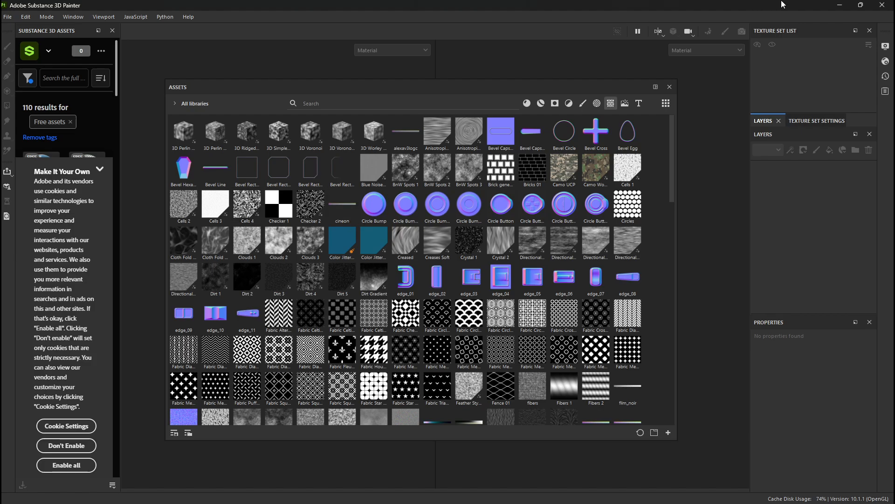
left_click(597, 104)
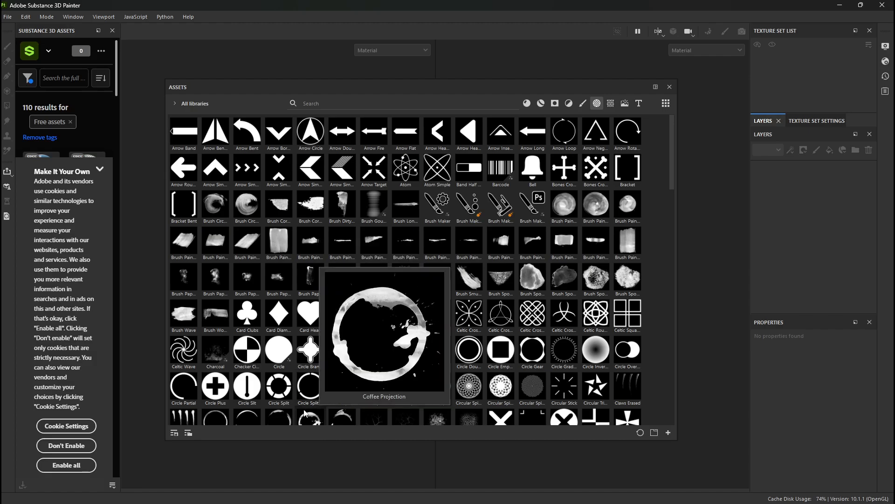
mouse_move(277, 391)
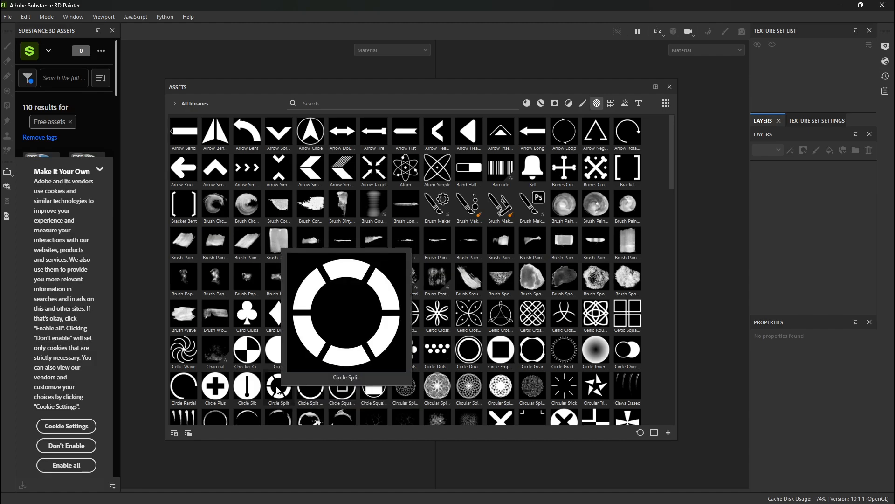
Step: Review the environment maps and the available fonts in the asset library
left_click(625, 103)
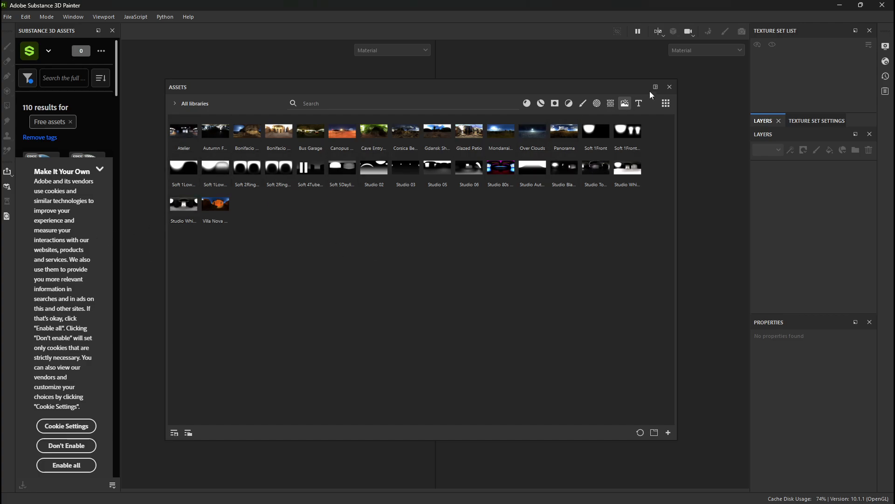
left_click(642, 102)
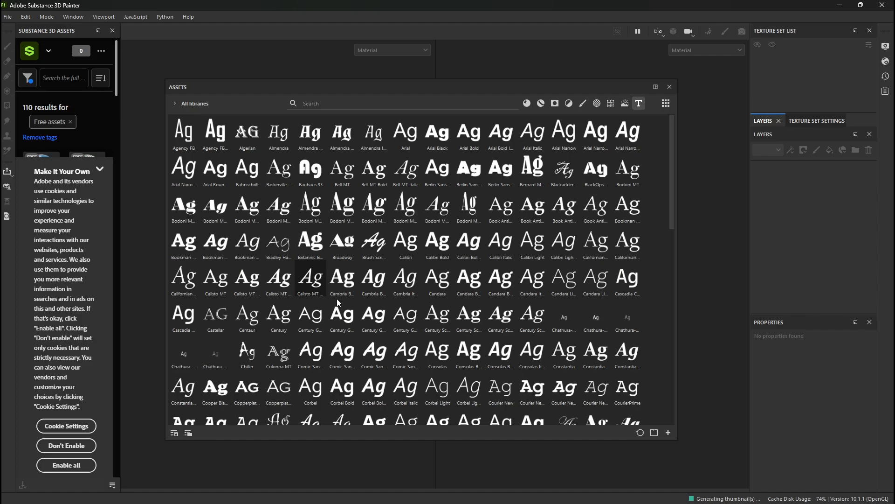
scroll(339, 302, "down", 10)
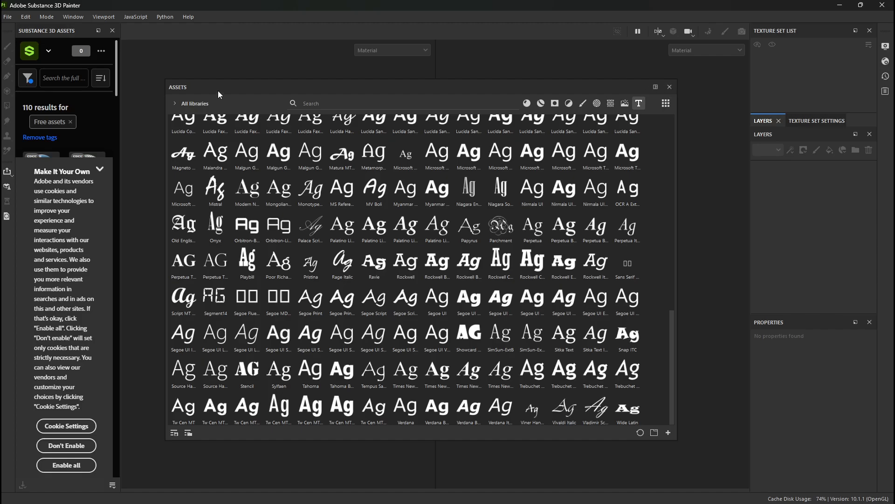
Step: Shift the floating Assets window slightly and close it
mouse_move(218, 90)
left_mouse_down()
mouse_move(480, 66)
mouse_move(179, 91)
mouse_move(464, 161)
mouse_move(222, 88)
left_mouse_up()
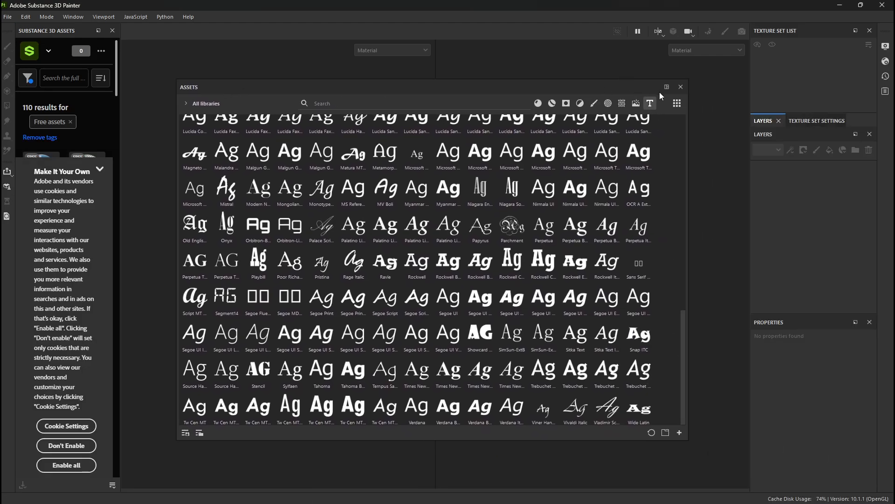
left_click(681, 87)
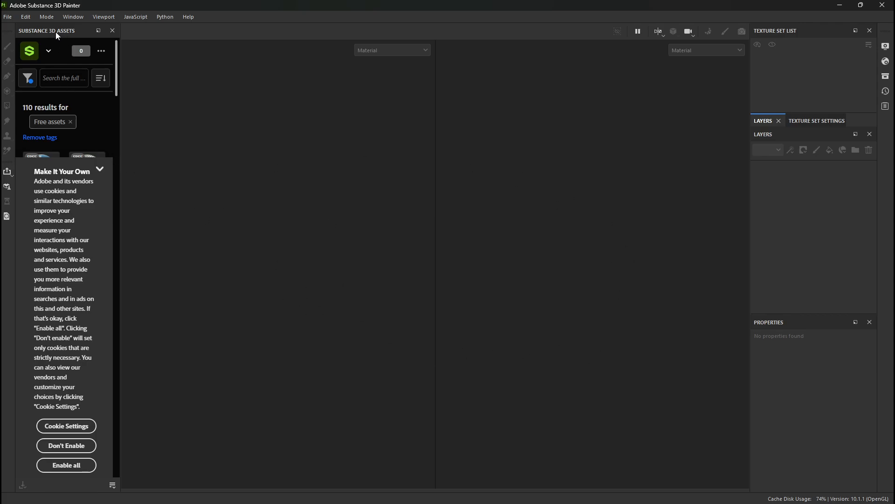
Step: Close the Substance 3D Assets panel, dock Properties beside the painting tools, and show Layers after checking the Texture Set Settings
left_click(112, 31)
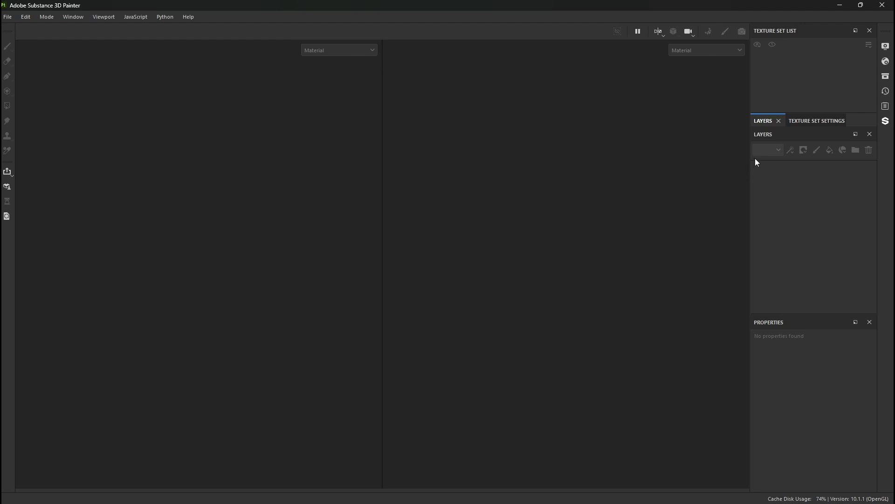
left_click(814, 121)
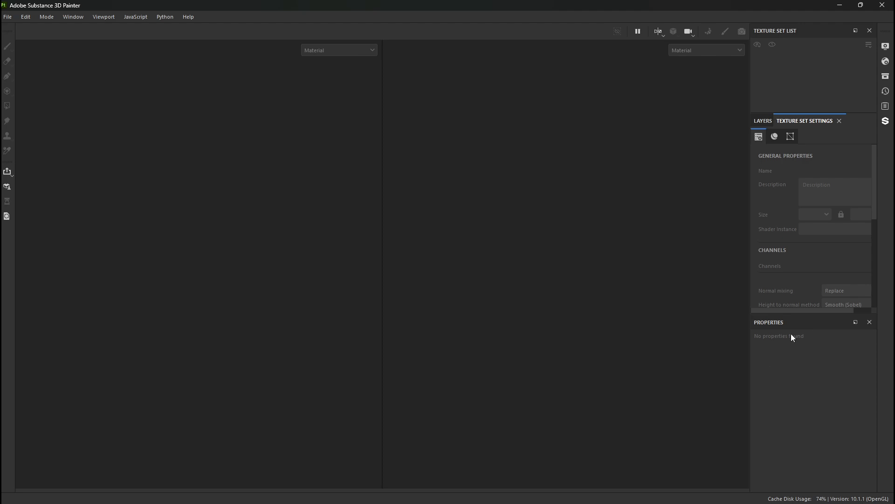
left_click_drag(805, 322, 42, 170)
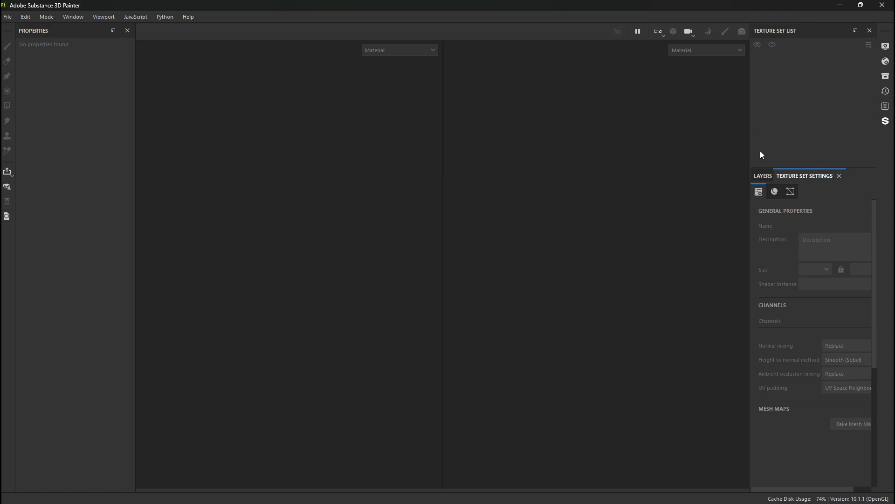
left_click(763, 176)
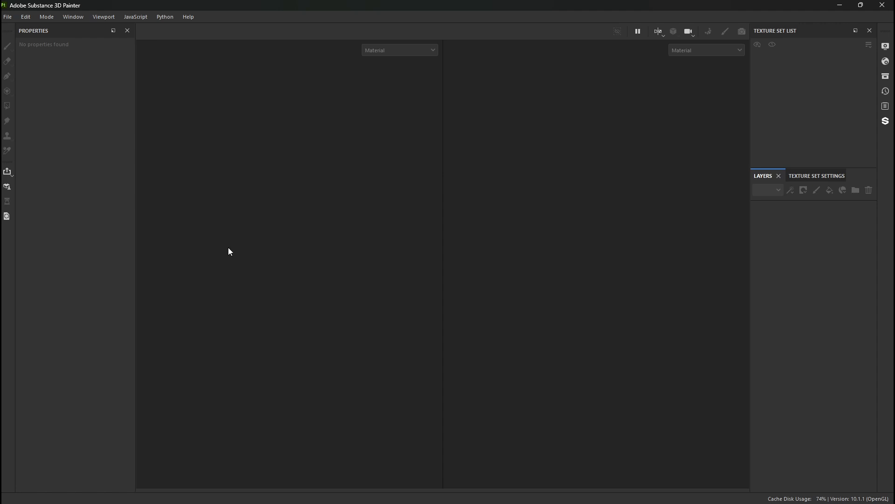
Step: Start a new project, review the available templates and choose ASM - PBR Metallic Roughness (starter_assets)
left_click(9, 19)
left_click(17, 30)
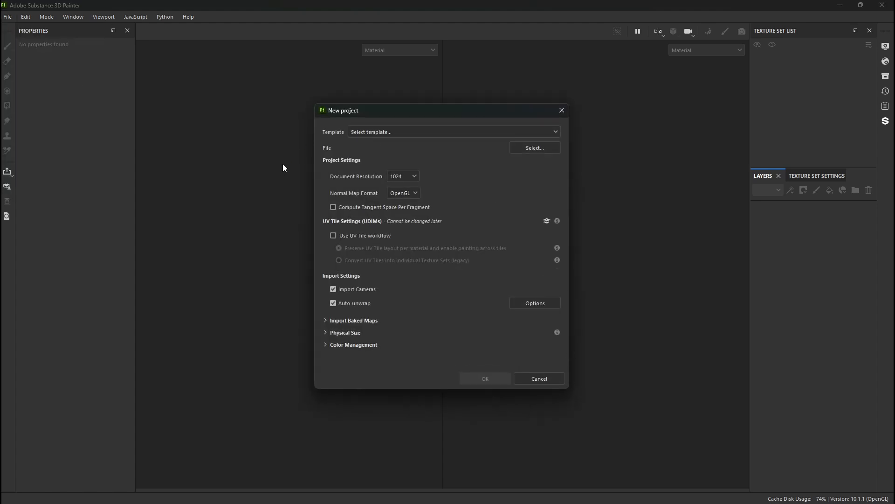
left_click(373, 135)
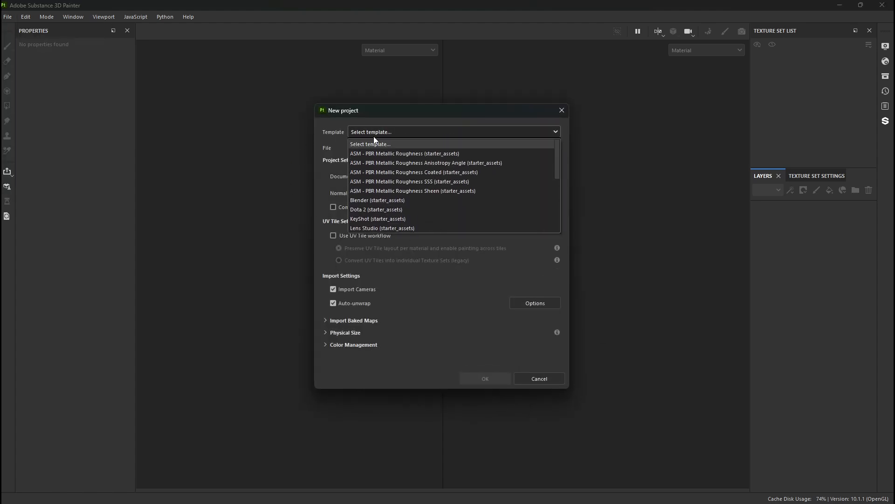
scroll(403, 182, "down", 5)
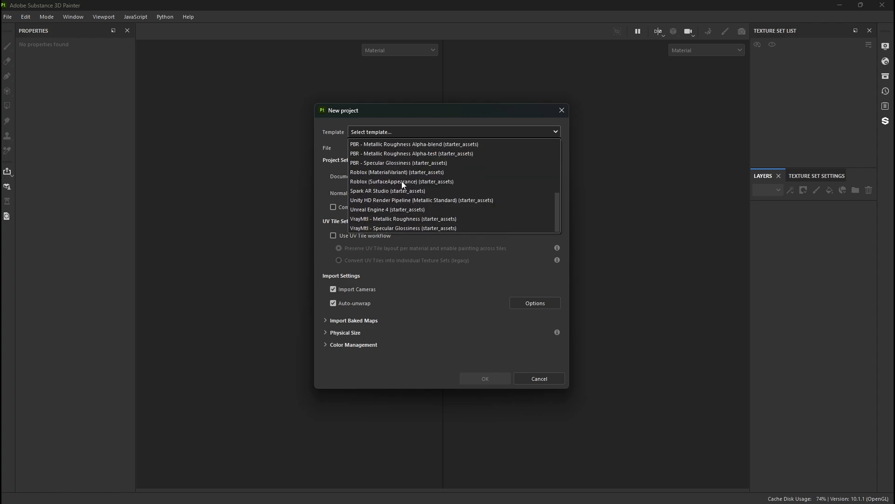
scroll(407, 213, "up", 5)
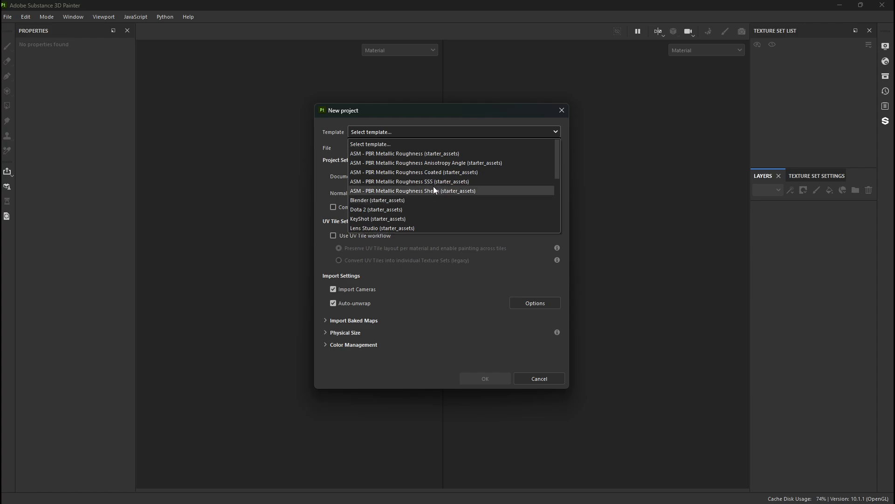
scroll(434, 187, "down", 5)
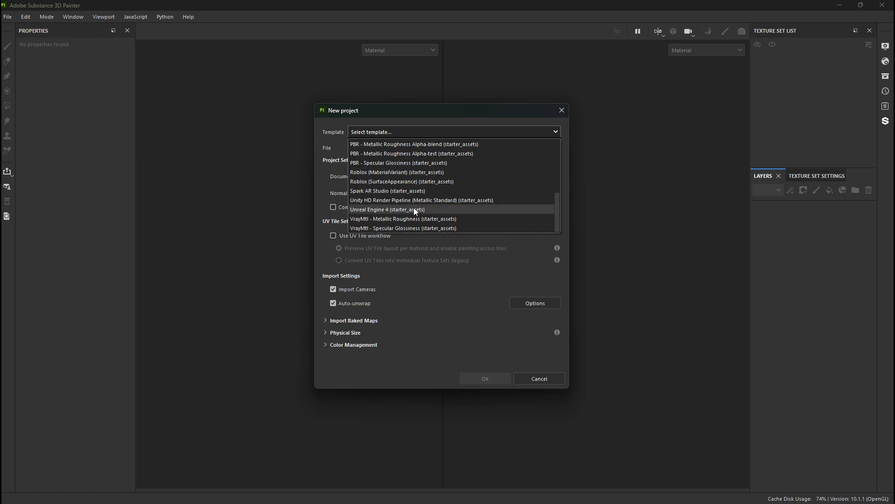
scroll(414, 208, "up", 5)
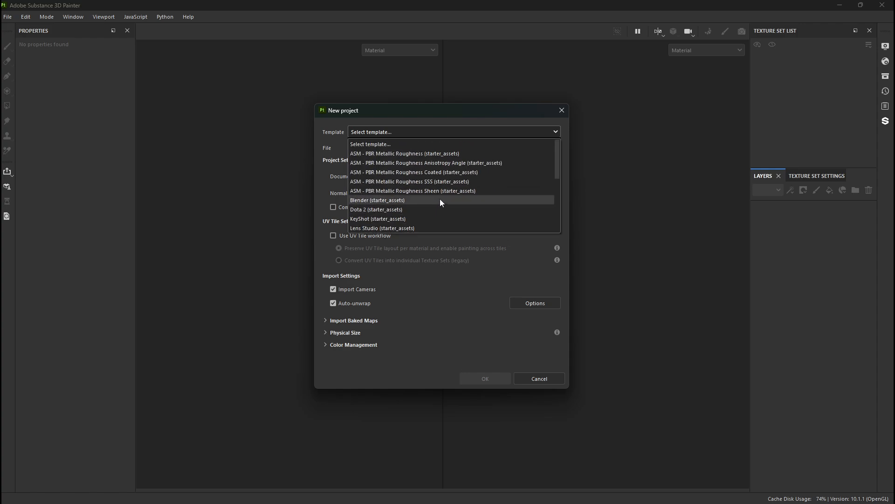
scroll(441, 200, "down", 5)
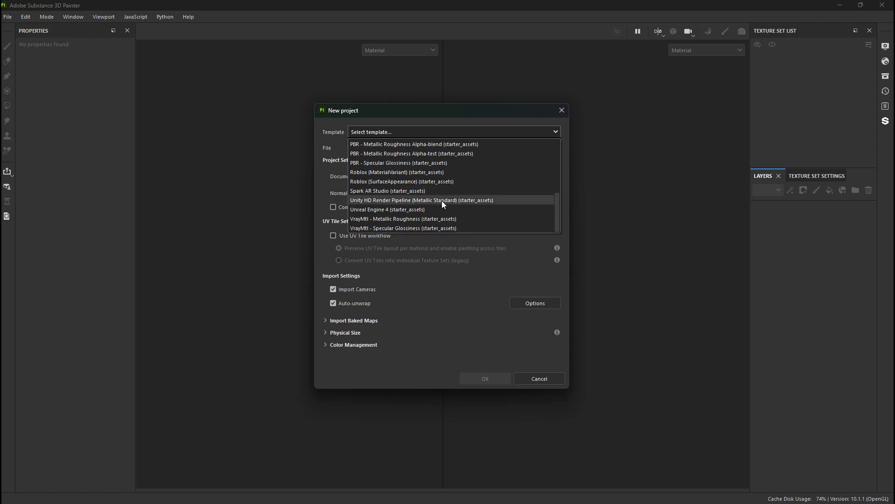
scroll(442, 202, "up", 5)
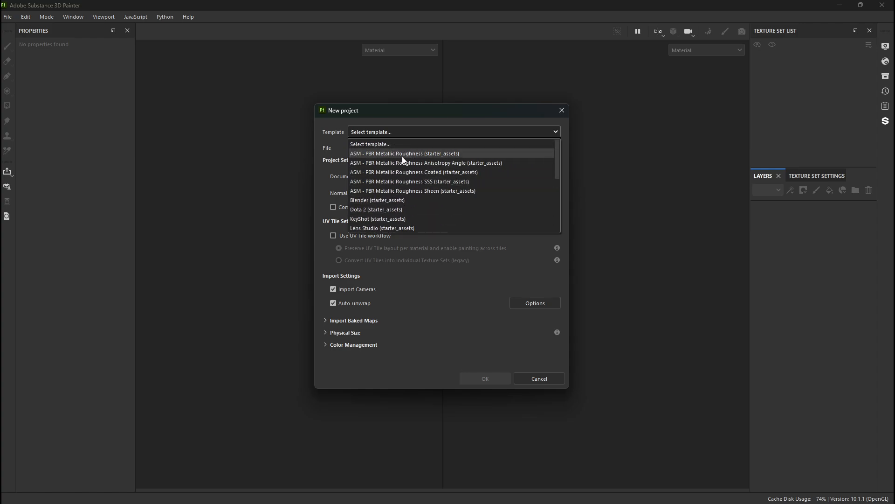
scroll(451, 158, "down", 5)
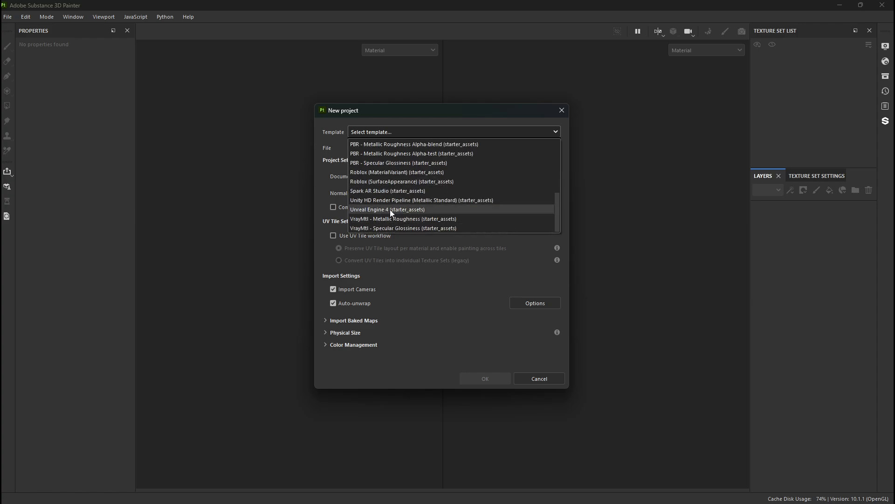
scroll(448, 219, "up", 1)
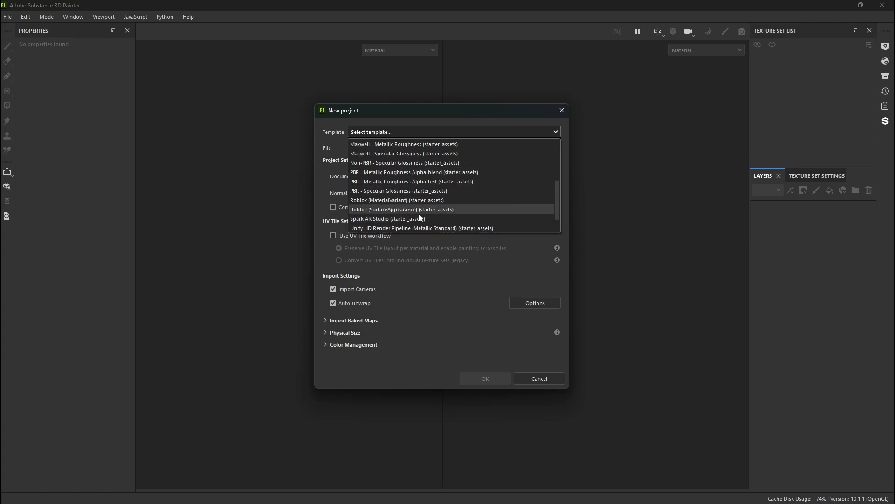
scroll(438, 217, "down", 1)
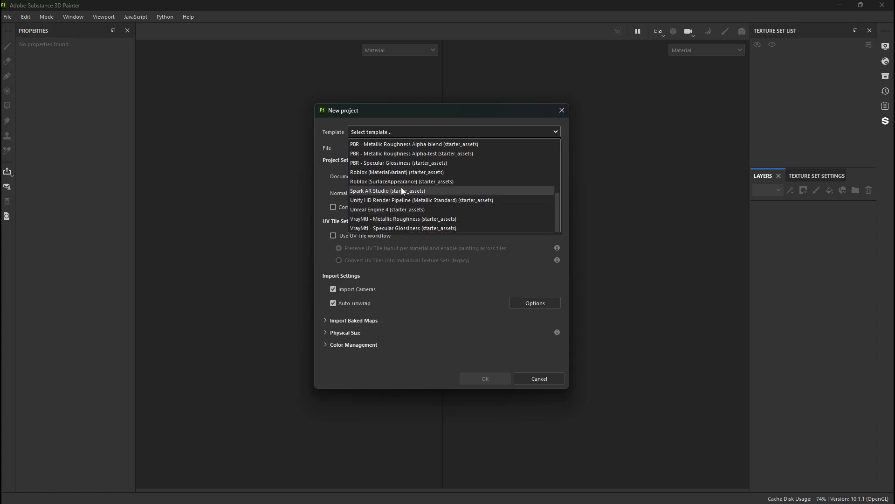
scroll(448, 216, "up", 5)
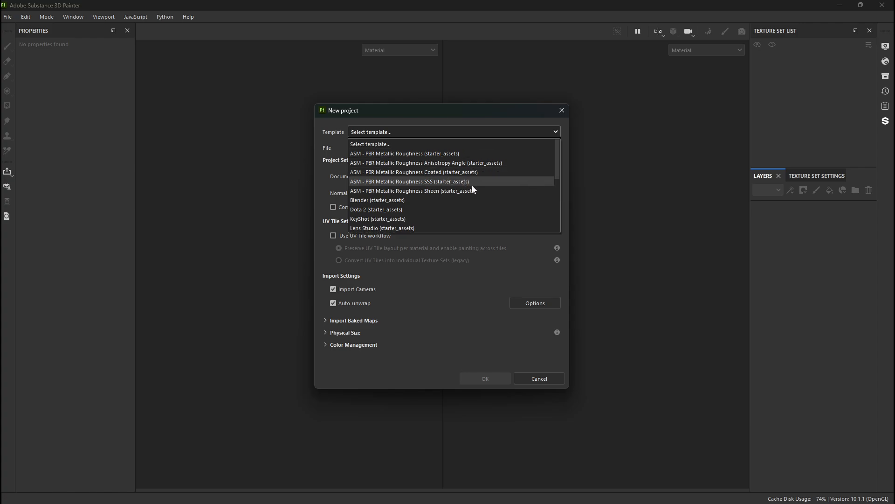
left_click(413, 154)
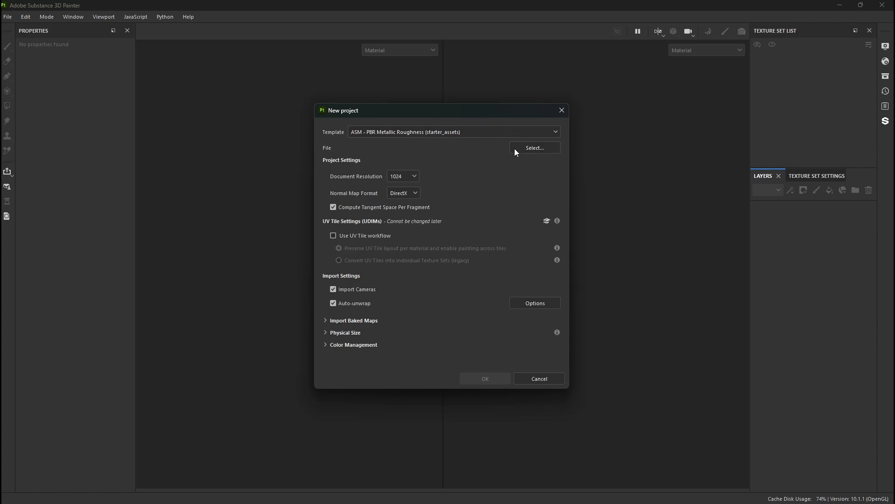
Step: Select Headretopo_lo.fbx from the Desktop as the project's mesh file
left_click(534, 147)
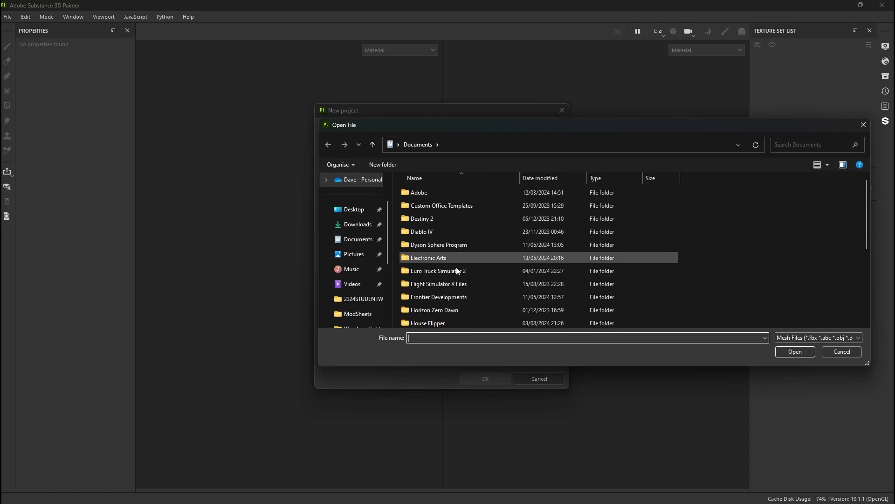
scroll(455, 272, "down", 5)
left_click(370, 213)
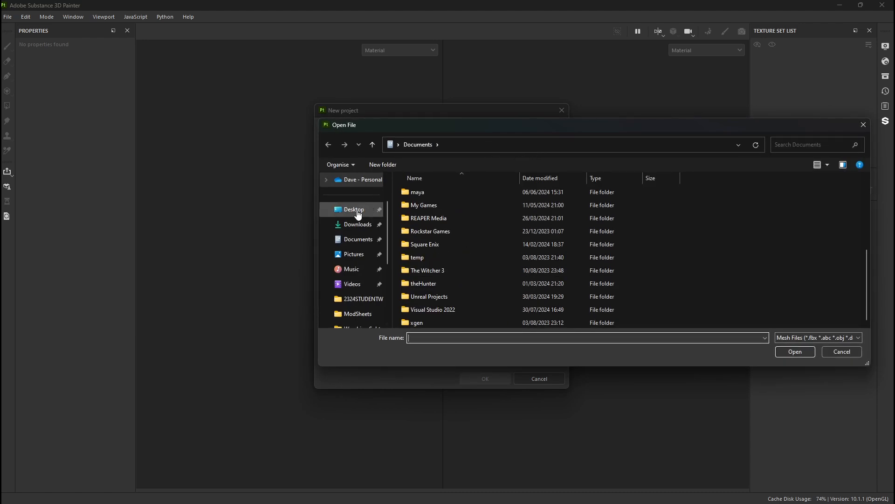
scroll(451, 237, "down", 5)
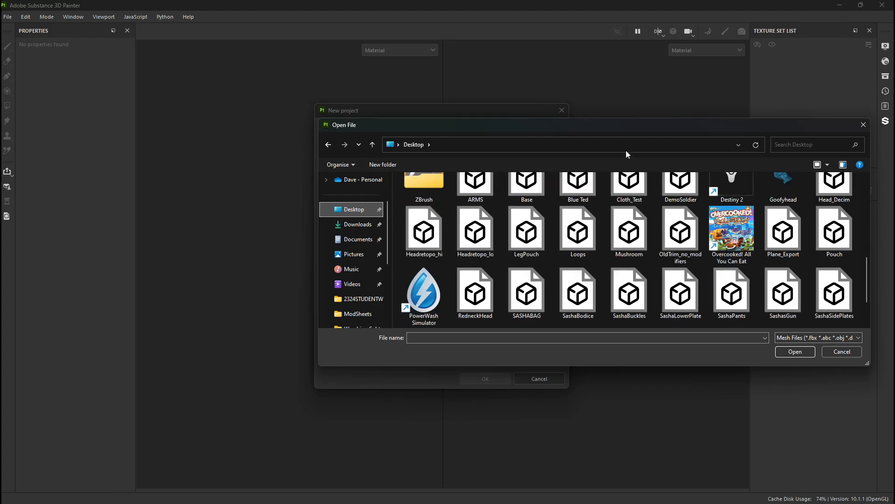
left_click_drag(635, 134, 0, 79)
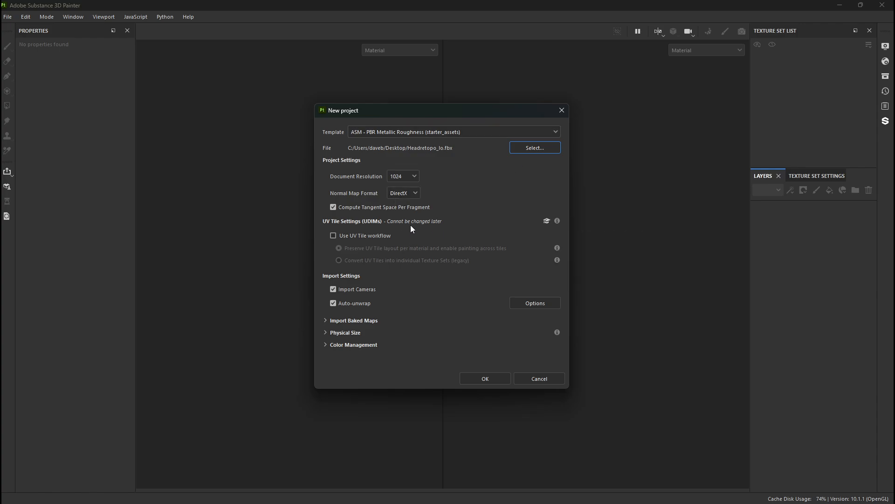
Step: Keep the normal map format at DirectX and turn off camera import and auto-unwrap
left_click(414, 196)
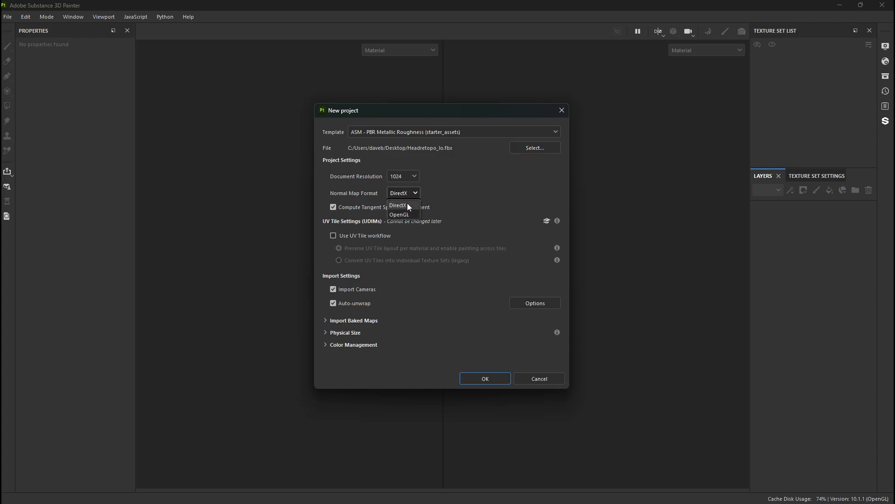
left_click(448, 206)
left_click(394, 196)
left_click(343, 305)
Step: Look over the new project's settings for importing baked maps
left_click(366, 321)
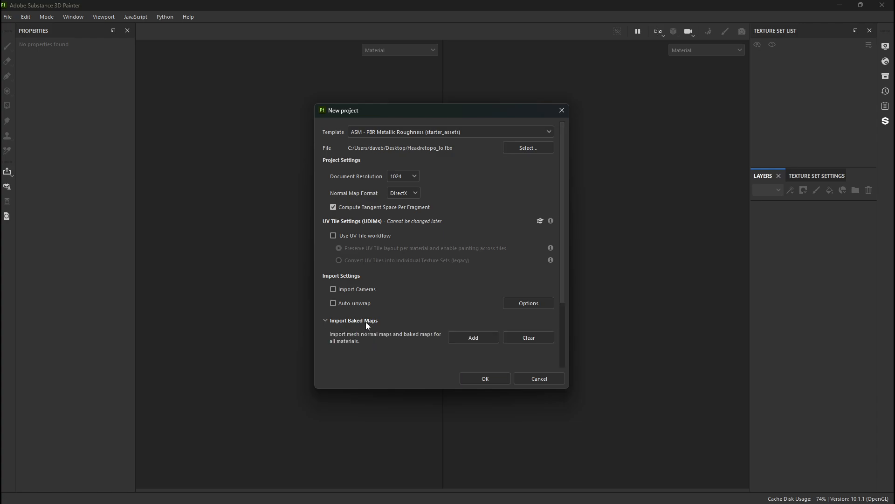
scroll(366, 322, "down", 3)
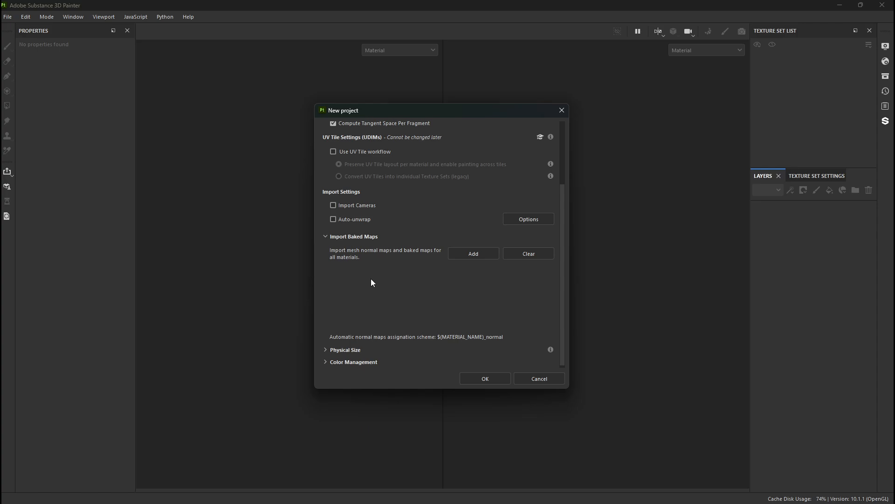
scroll(411, 279, "down", 1)
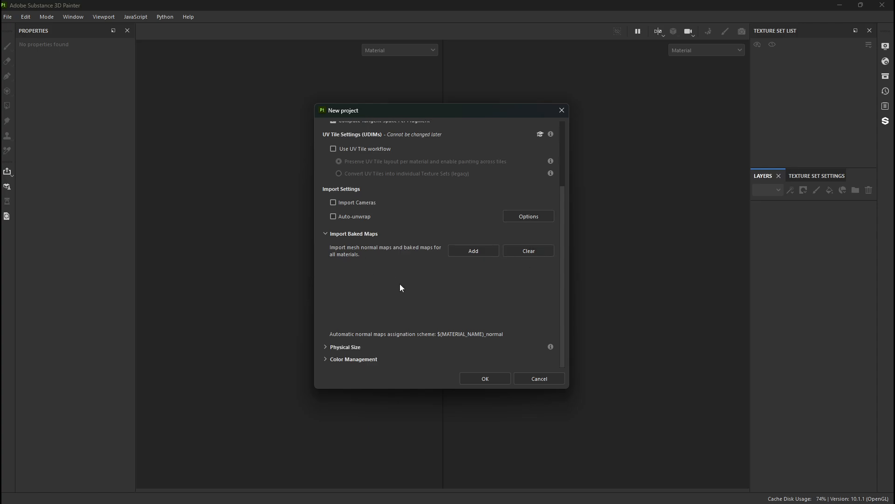
left_click(359, 235)
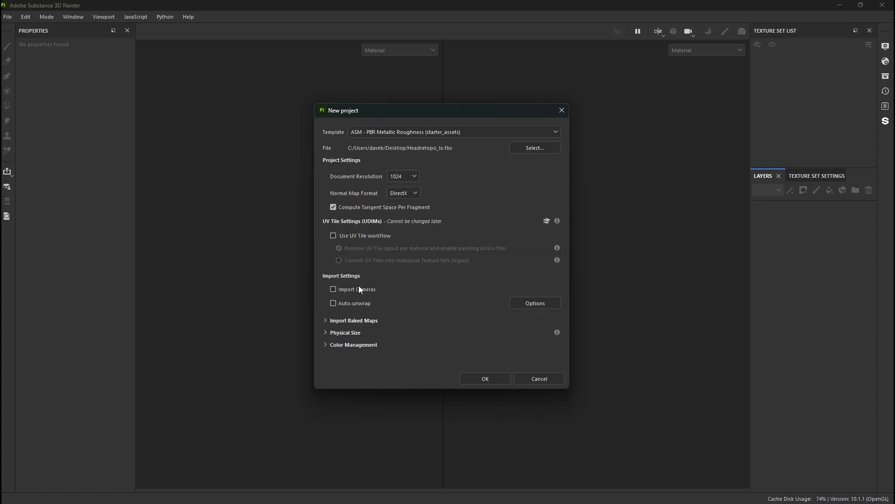
Step: Try the custom unit scale for the physical size and return to the mesh file's internal unit scale
left_click(353, 333)
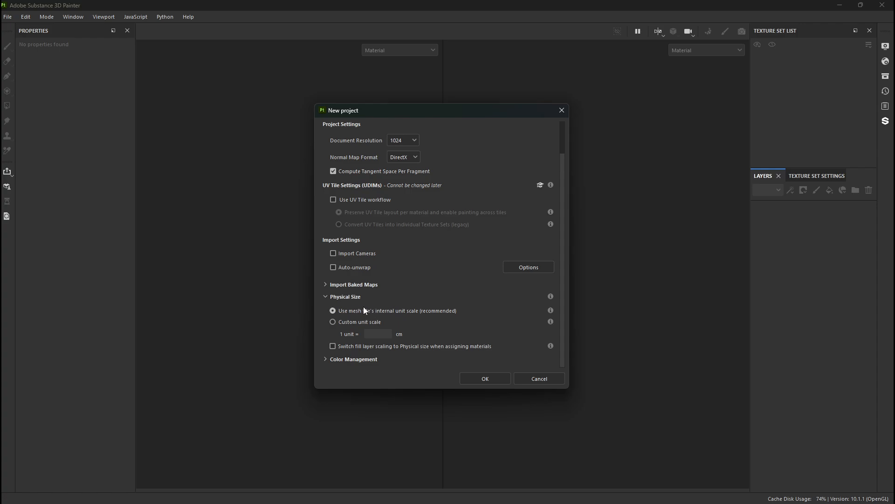
left_click(372, 322)
left_click(369, 334)
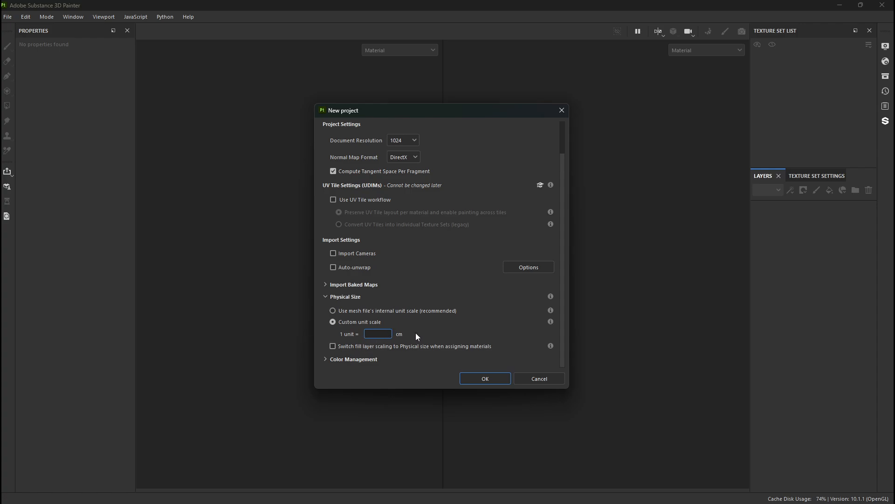
left_click(357, 311)
Step: Review the project's color management configuration choices, leaving the setting on Legacy
left_click(354, 359)
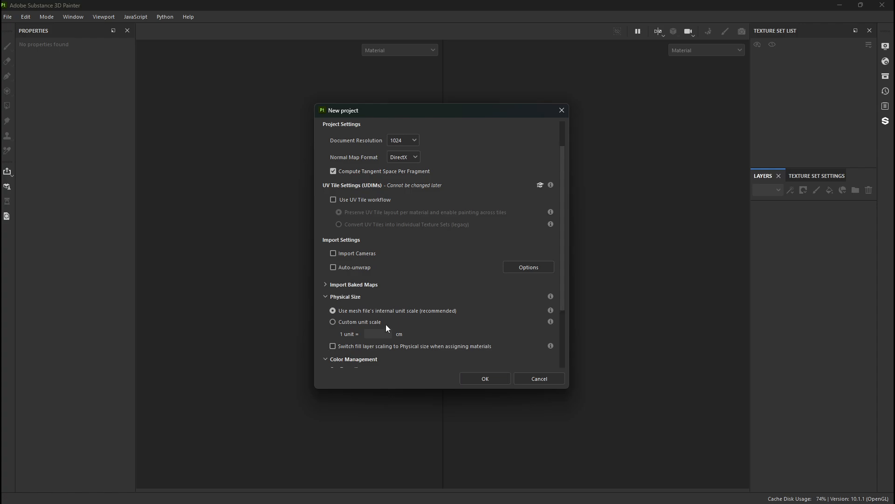
scroll(364, 336, "down", 3)
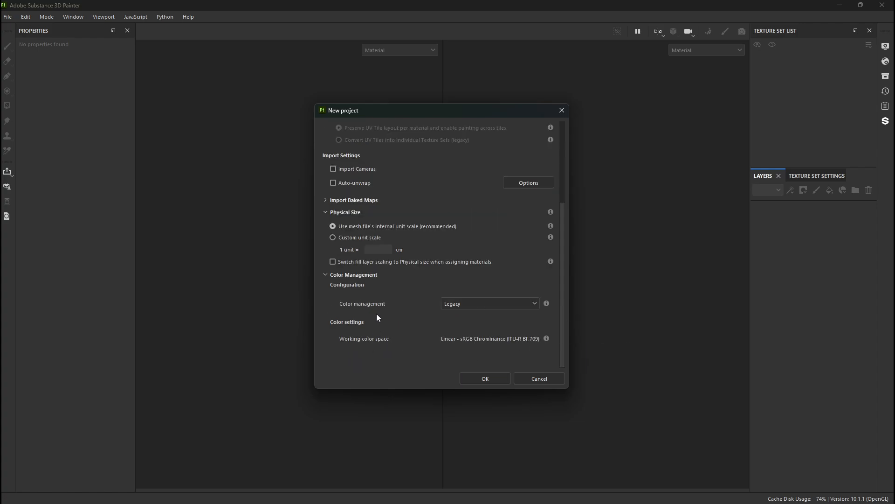
left_click(477, 303)
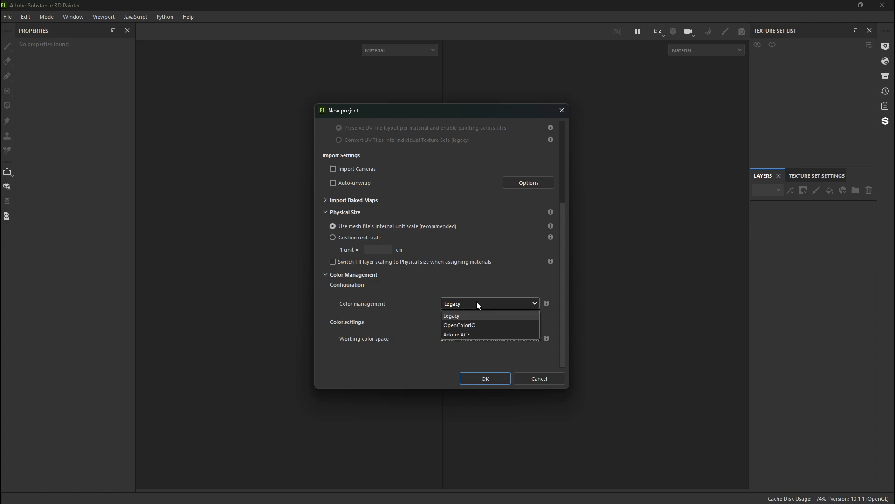
left_click(472, 286)
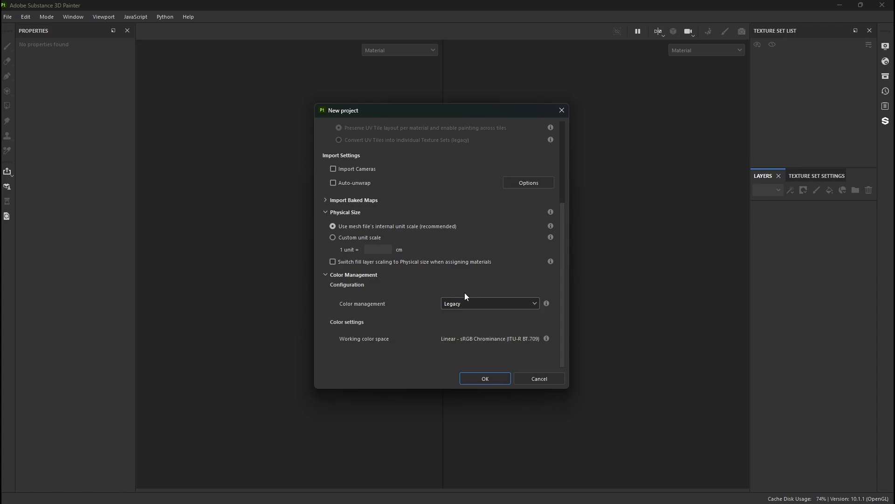
left_click(356, 277)
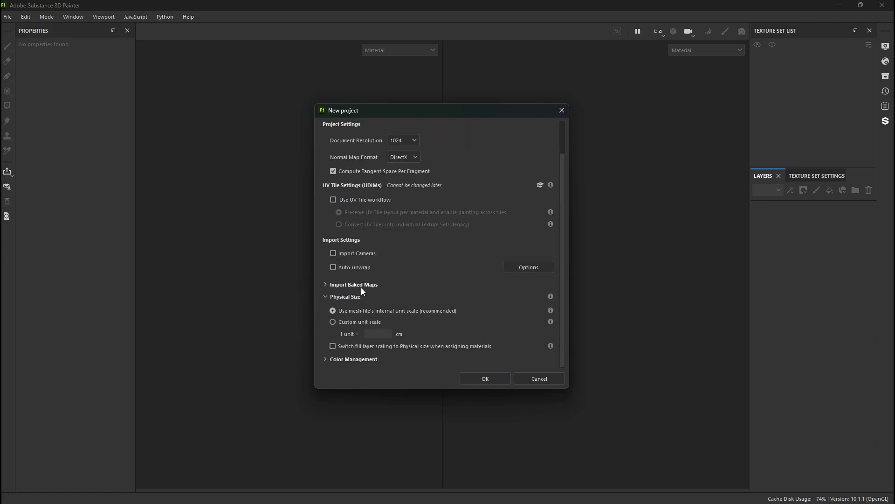
Step: Create the project from these settings and view the imported head from the front beside its UV layout
left_click(485, 378)
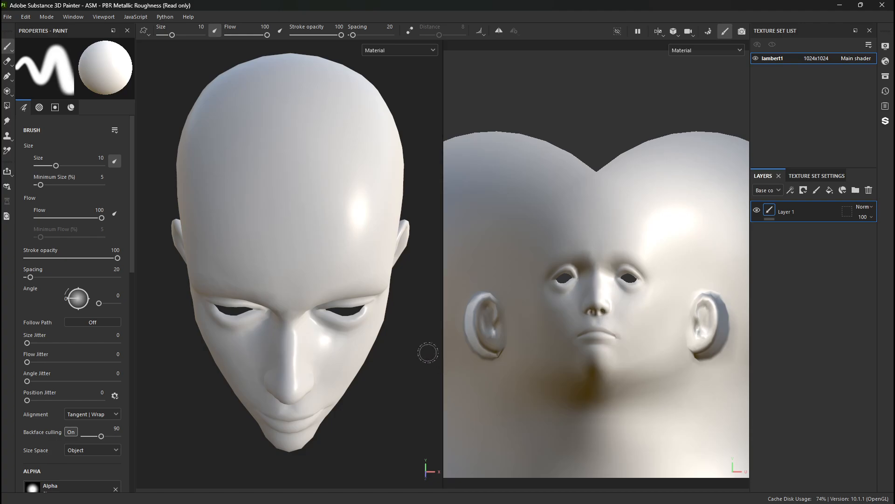
mouse_move(365, 398)
left_mouse_down("alt")
mouse_move(360, 415)
mouse_move(340, 364)
mouse_move(352, 351)
left_mouse_up("alt")
scroll(540, 226, "down", 3)
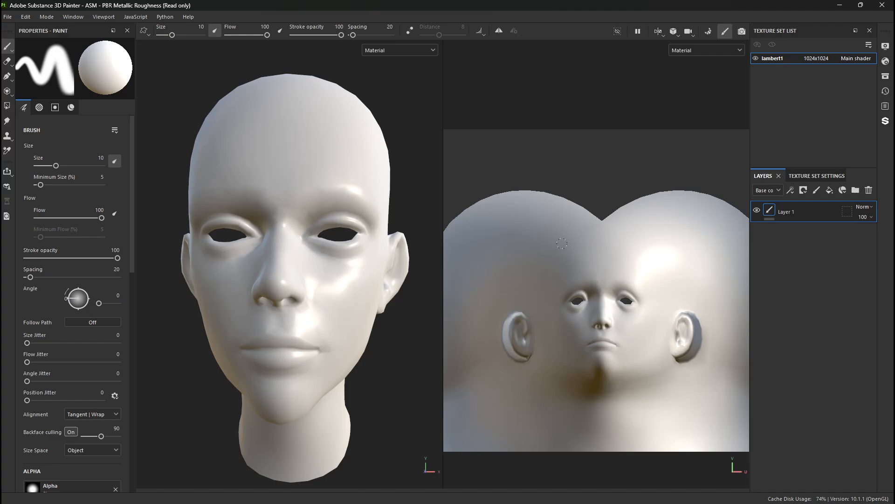
Step: Rename the lambert1 texture set as Head
scroll(562, 243, "down", 2)
mouse_move(351, 376)
left_mouse_down("alt")
mouse_move(308, 388)
mouse_move(335, 380)
left_mouse_up("alt")
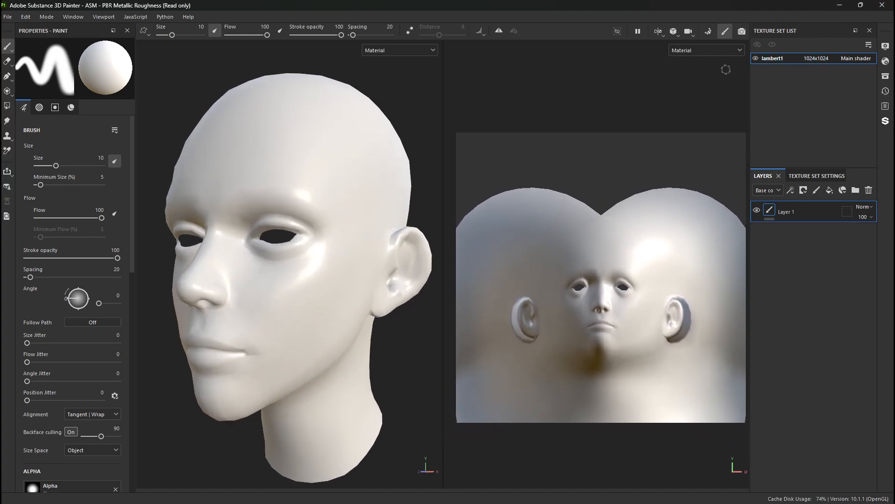
double_click(776, 58)
type("Head")
Step: Examine the head from different camera angles and review the modifier hints for camera, project and tool controls
left_click_drag(184, 252, 314, 265, "alt")
right_click_drag(315, 265, 274, 263, "alt")
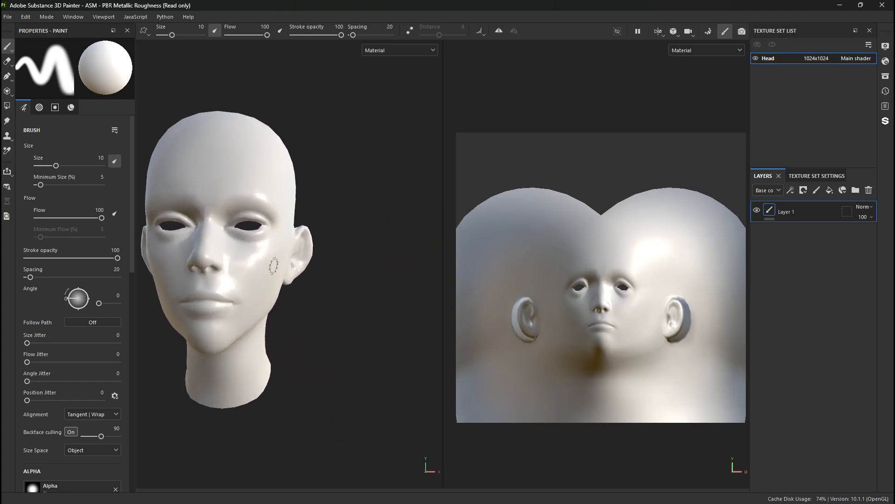
mouse_move(274, 264)
middle_mouse_down("alt")
mouse_move(288, 282)
mouse_move(264, 275)
mouse_move(252, 284)
mouse_move(267, 282)
middle_mouse_up("alt")
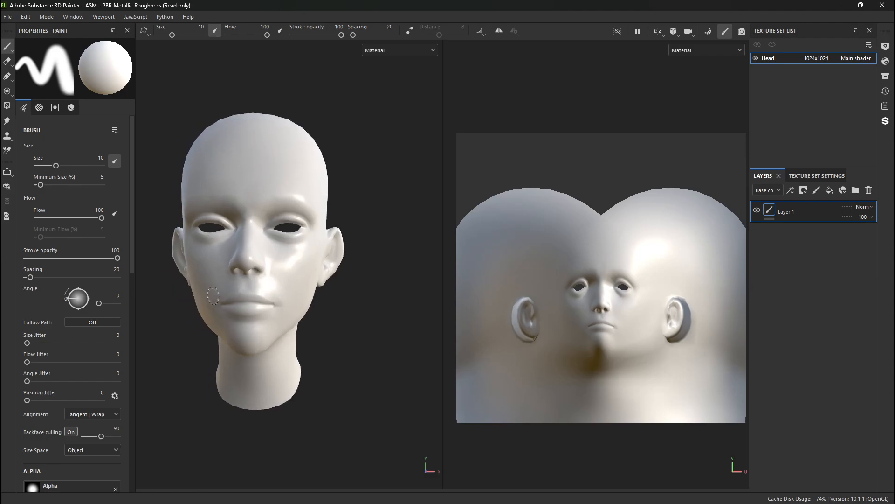
mouse_move(356, 336)
left_mouse_down("alt")
mouse_move(329, 314)
mouse_move(351, 349)
left_mouse_up("alt")
key("alt")
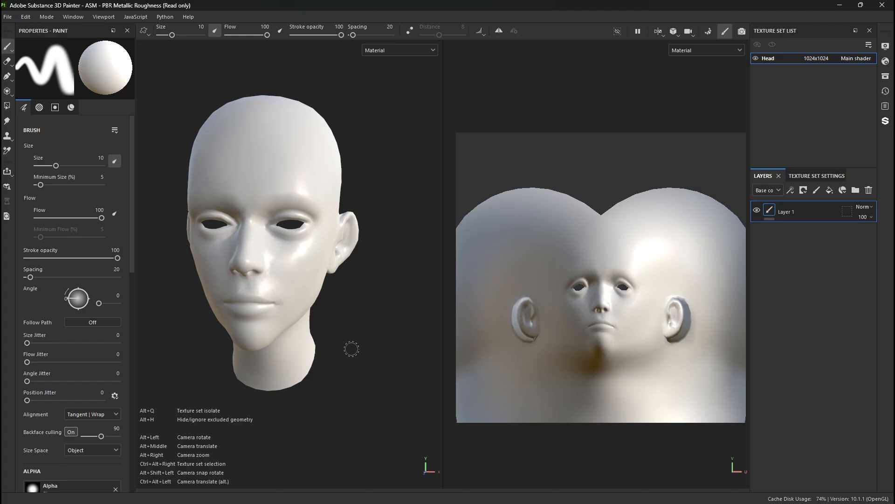
key("ctrl")
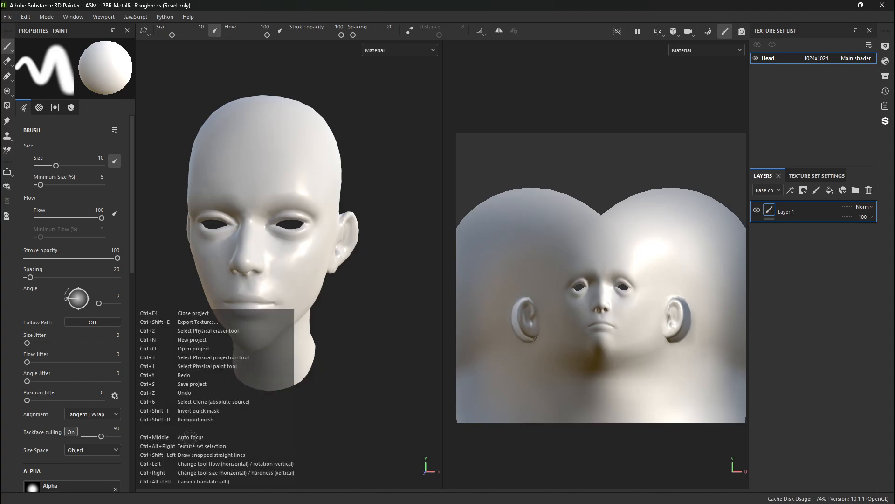
key("ctrl")
key("alt")
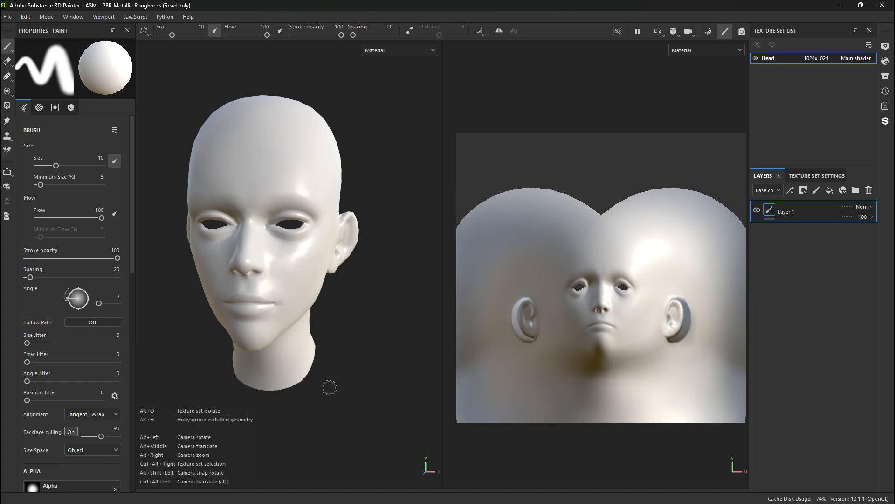
Step: Practise orbiting, panning and zooming the 3D view, ending on a three-quarter view of the whole head
mouse_move(328, 385)
left_mouse_down("alt")
mouse_move(320, 330)
mouse_move(336, 380)
left_mouse_up("alt")
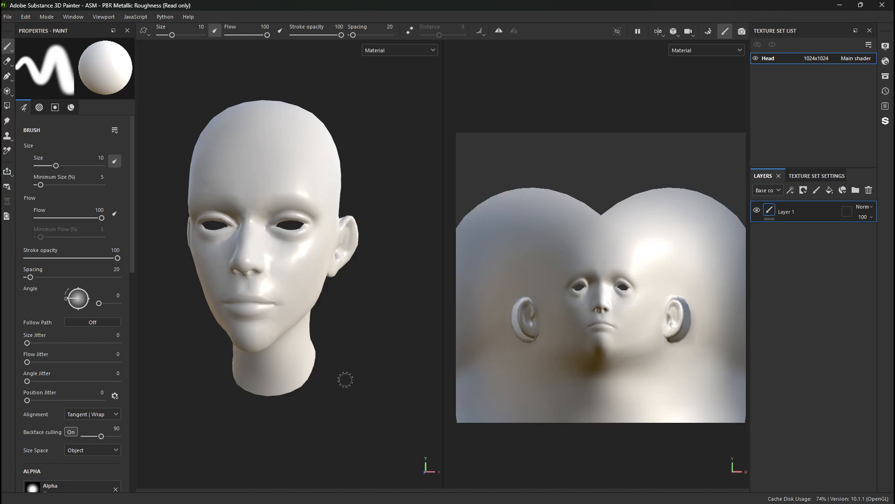
mouse_move(357, 373)
left_mouse_down("alt")
mouse_move(370, 333)
mouse_move(395, 344)
mouse_move(367, 379)
mouse_move(356, 376)
left_mouse_up("alt")
mouse_move(356, 377)
middle_mouse_down("alt")
mouse_move(368, 396)
mouse_move(369, 373)
middle_mouse_up("alt")
mouse_move(368, 370)
right_mouse_down("alt")
mouse_move(294, 214)
mouse_move(285, 349)
mouse_move(298, 326)
right_mouse_up("alt")
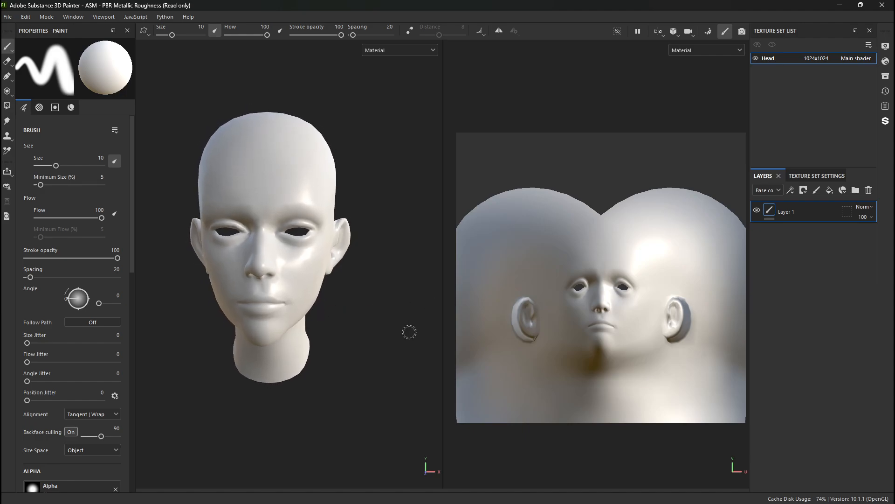
left_click_drag(398, 268, 380, 286, "alt")
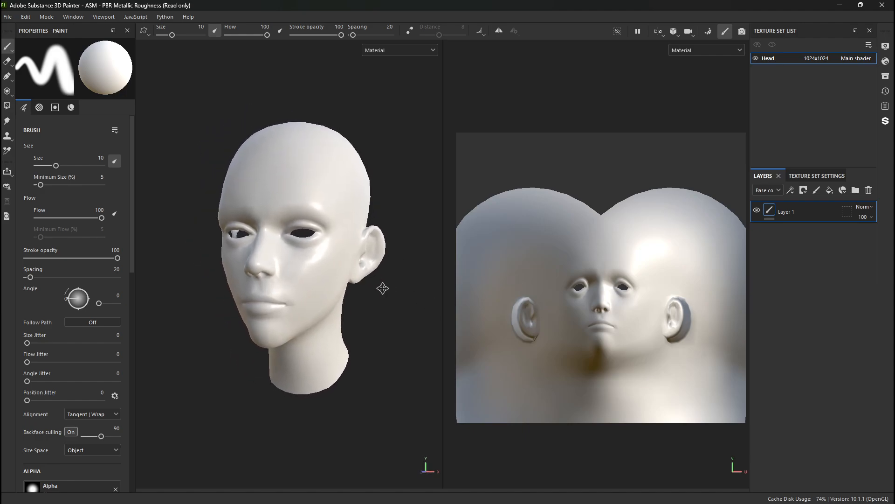
middle_click_drag(379, 286, 376, 308, "alt")
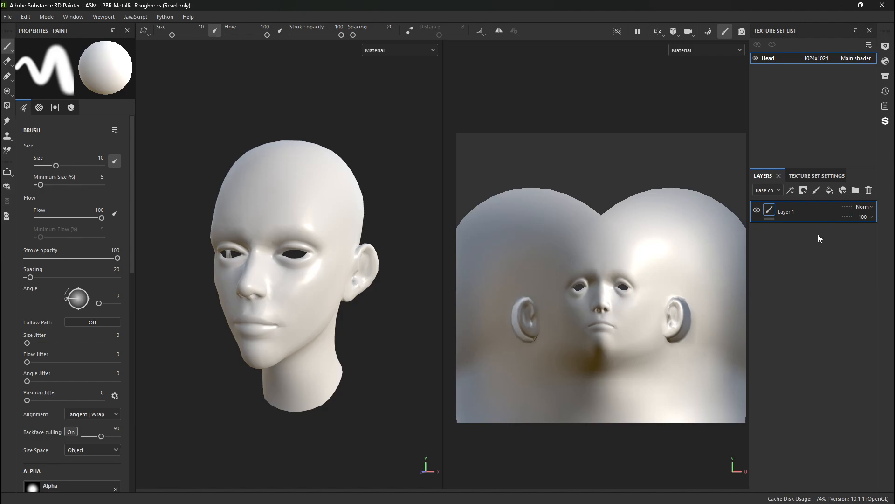
Step: Add a paint layer above Layer 1, try a winding white brush stroke over the forehead and face, and undo it
left_click(817, 189)
mouse_move(306, 187)
left_mouse_down()
mouse_move(266, 221)
mouse_move(315, 261)
mouse_move(265, 317)
mouse_move(228, 235)
mouse_move(259, 175)
mouse_move(302, 188)
left_mouse_up()
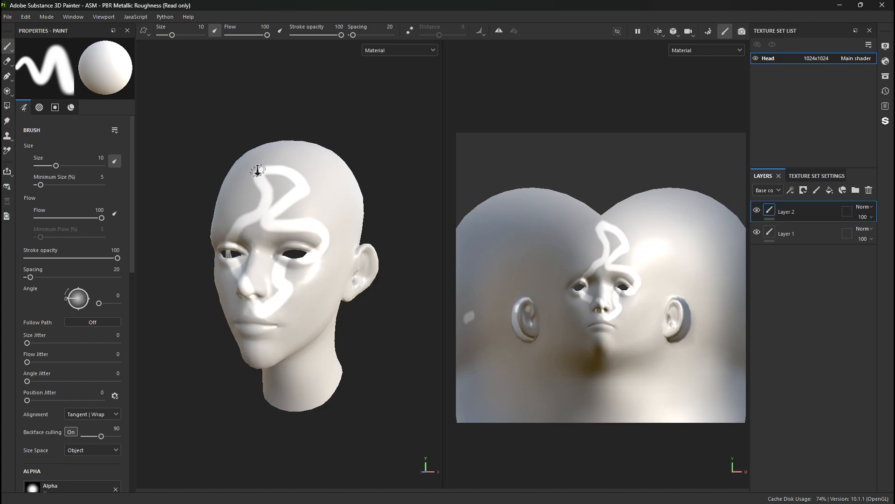
right_click_drag(257, 170, 348, 246, "alt")
middle_click_drag(348, 246, 332, 241, "alt")
mouse_move(332, 241)
left_mouse_down("alt")
mouse_move(318, 233)
mouse_move(332, 235)
left_mouse_up("alt")
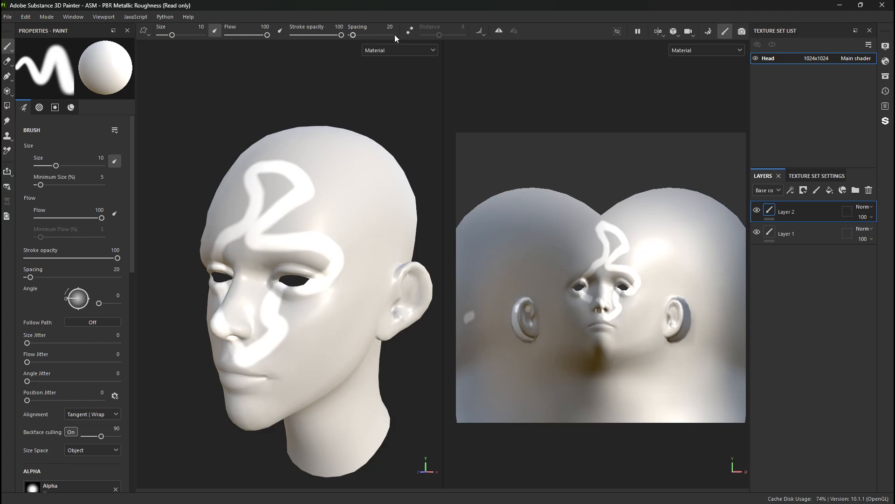
key("ctrl+z")
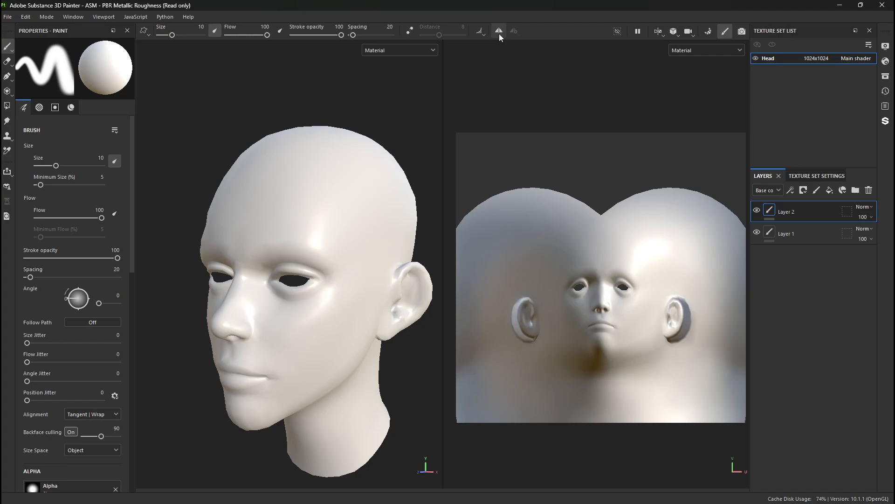
Step: Turn on symmetry, try mirrored white strokes across the forehead and beside the eyes, and undo them
left_click(499, 35)
mouse_move(262, 128)
left_mouse_down("alt")
mouse_move(216, 185)
mouse_move(252, 219)
mouse_move(338, 242)
mouse_move(297, 317)
mouse_move(295, 344)
left_mouse_up("alt")
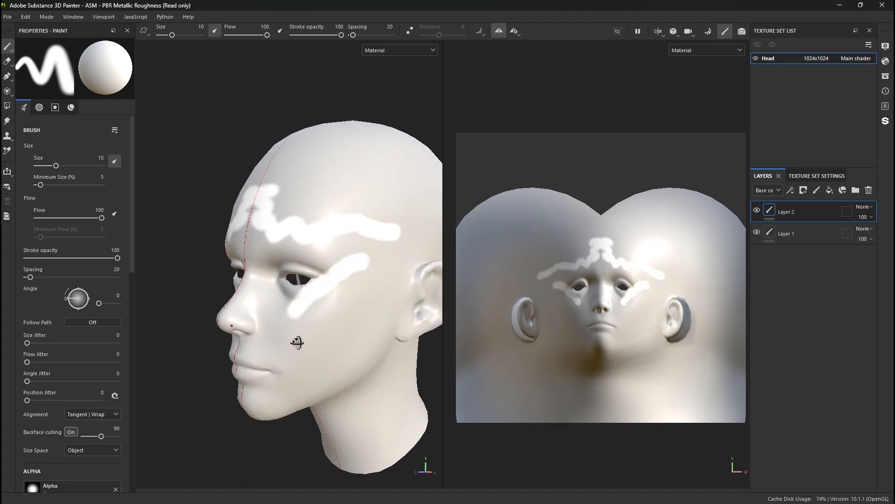
key("ctrl+z")
Step: Look through the paint brush's alpha, stencil and material properties
scroll(44, 286, "down", 3)
scroll(51, 292, "down", 8)
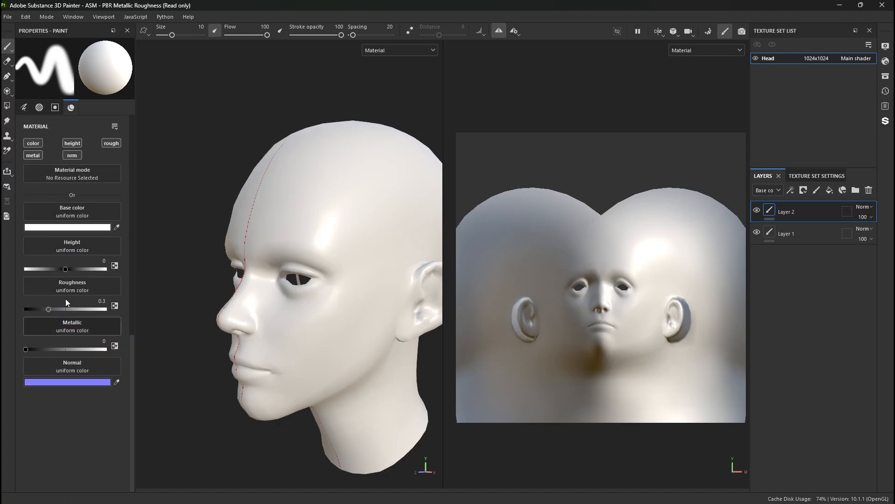
scroll(65, 289, "up", 4)
scroll(72, 294, "up", 4)
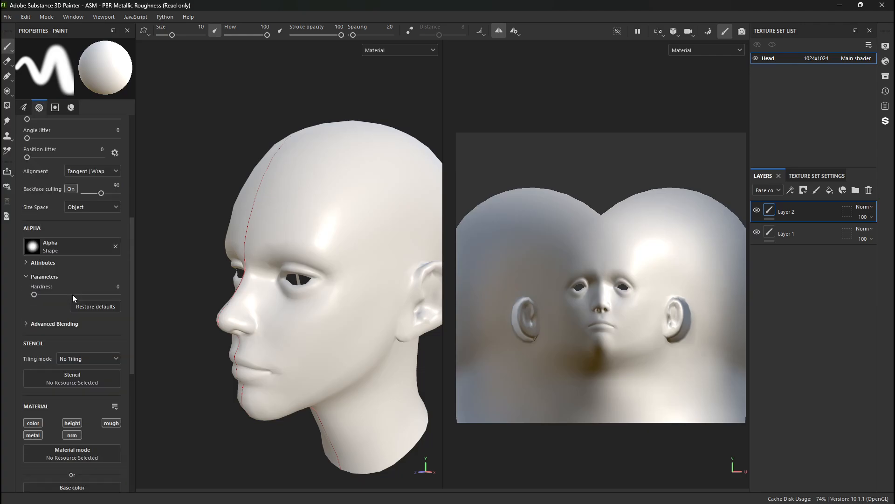
scroll(67, 205, "up", 1)
scroll(70, 242, "down", 5)
scroll(70, 247, "down", 4)
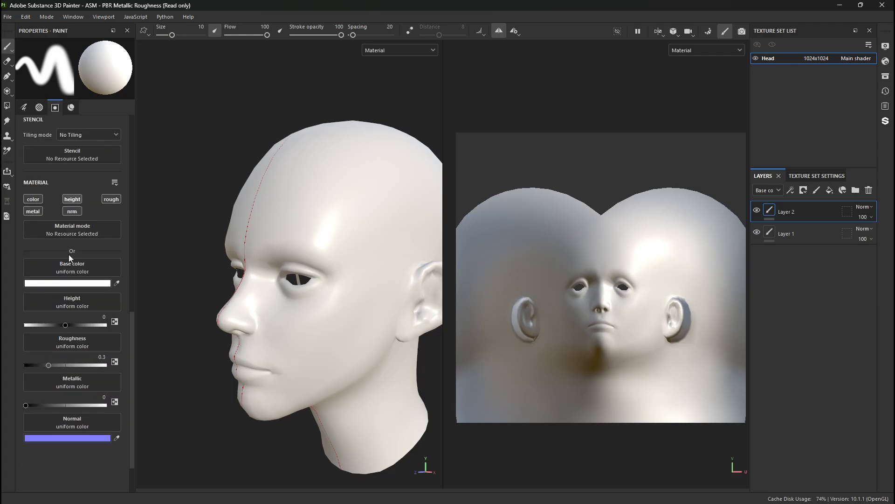
scroll(68, 254, "up", 3)
scroll(65, 253, "down", 3)
scroll(65, 253, "up", 1)
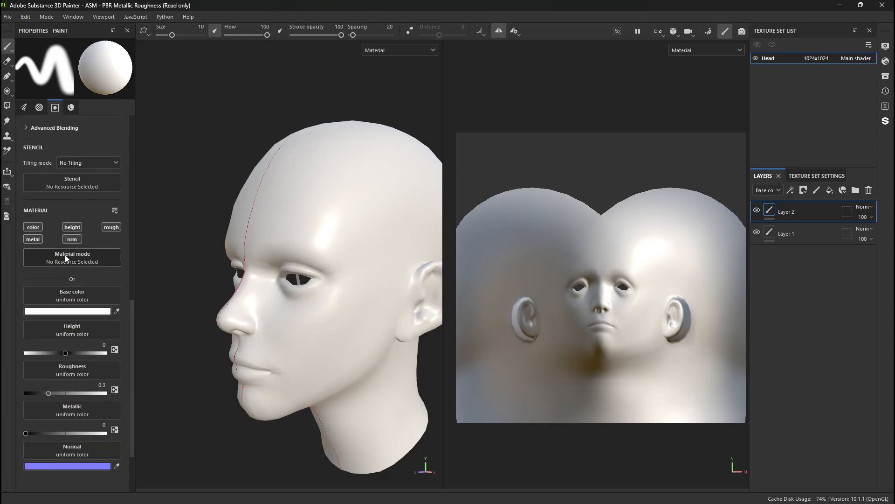
Step: Set the brush material's base color to pure red (FF0000)
scroll(65, 255, "down", 2)
left_click(44, 229)
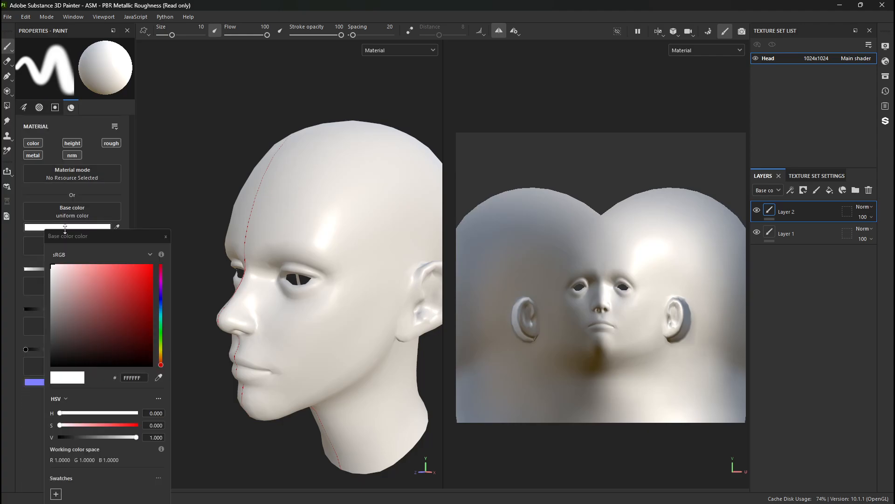
left_click_drag(111, 286, 156, 261)
left_click(89, 143)
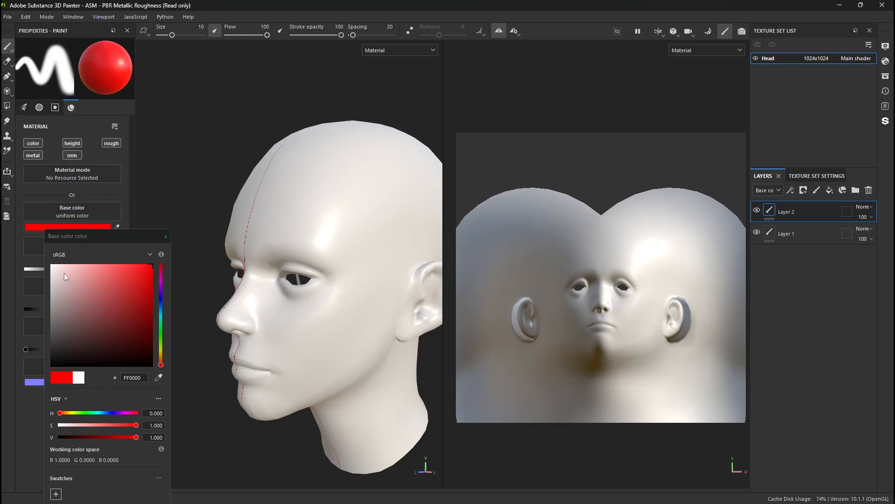
left_click(166, 237)
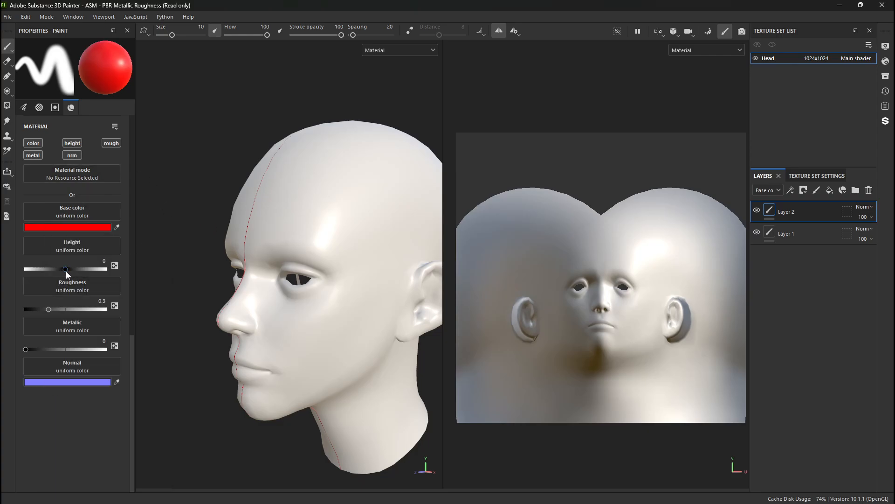
Step: Set the brush material's height to -0.3446, roughness to 0 and metallic to 0.8362
mouse_move(65, 269)
left_mouse_down()
mouse_move(74, 269)
mouse_move(51, 270)
left_mouse_up()
left_click_drag(49, 311, 18, 322)
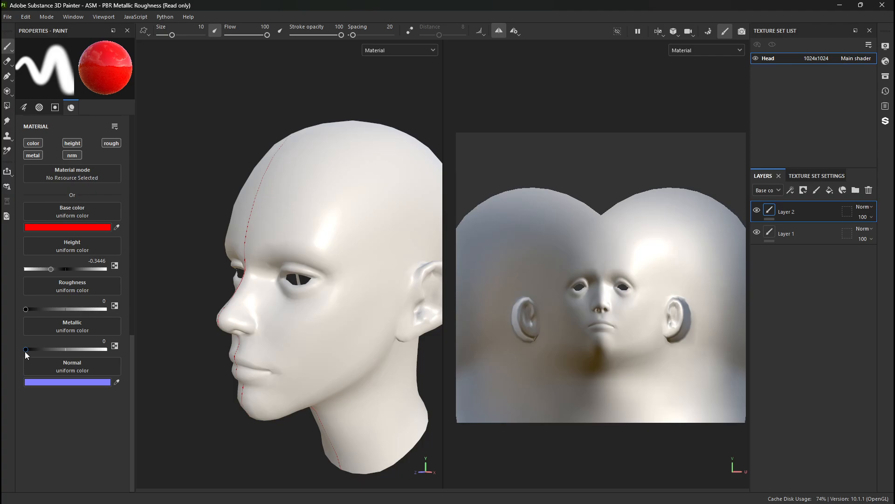
left_click_drag(26, 351, 94, 349)
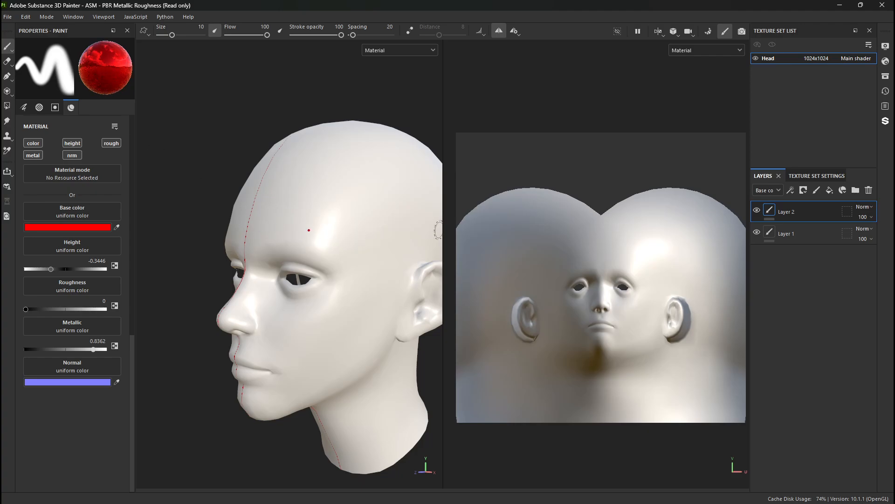
Step: Try a mirrored red metallic stroke from the forehead around the eye to the nose, inspect it, and undo it
mouse_move(345, 161)
left_mouse_down()
mouse_move(317, 205)
mouse_move(363, 233)
mouse_move(371, 299)
mouse_move(350, 327)
mouse_move(322, 336)
mouse_move(269, 300)
left_mouse_up()
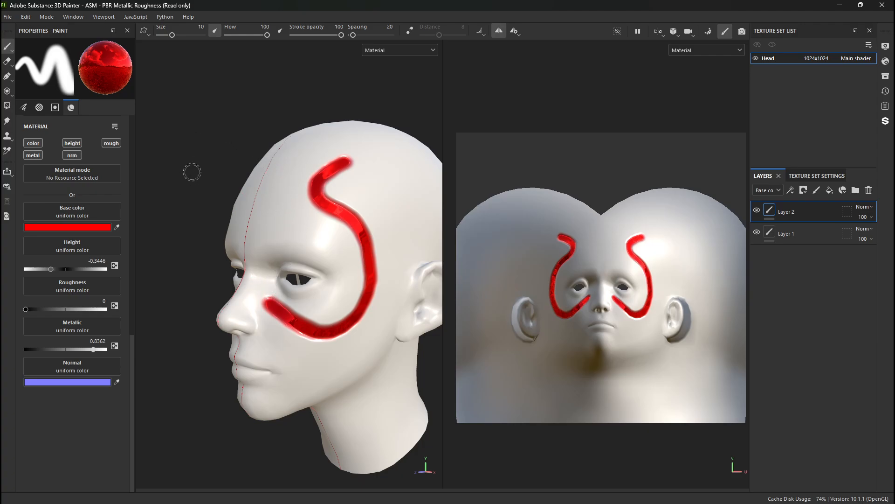
left_click_drag(192, 170, 186, 124, "alt")
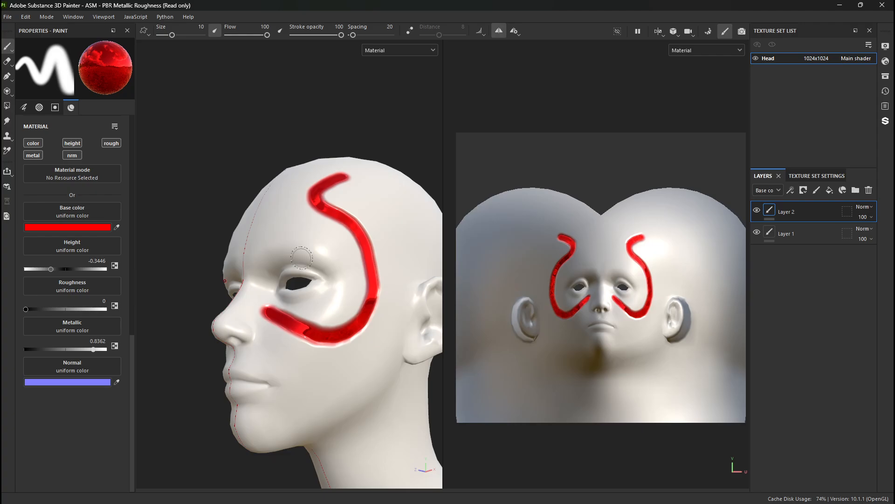
middle_click_drag(301, 254, 347, 223, "alt")
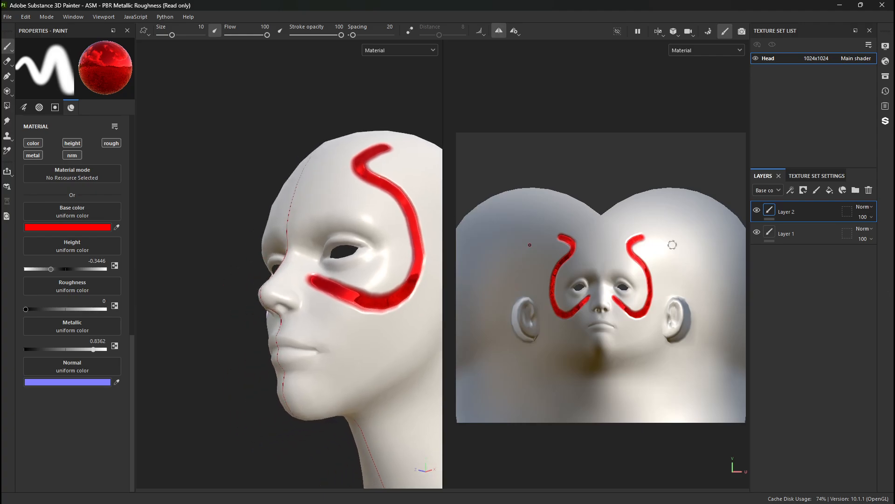
key("ctrl+z")
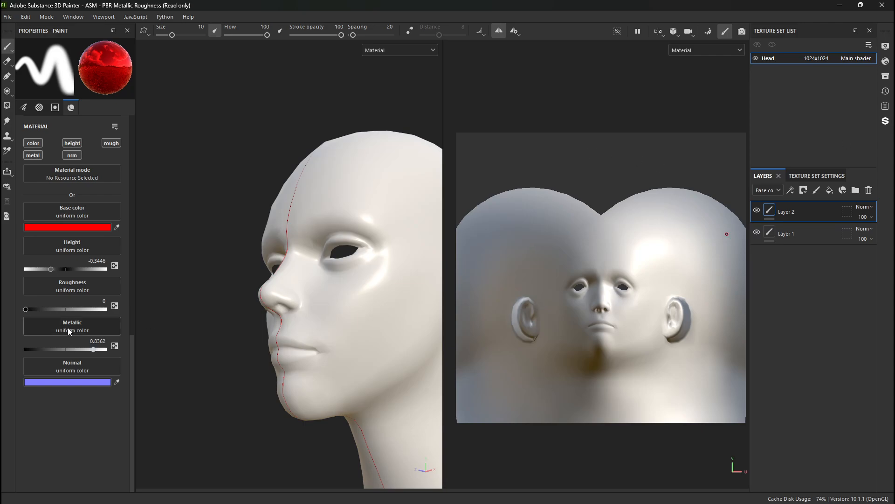
Step: Add a fill layer above Layer 2 and try painting on the head with it selected
left_click_drag(131, 357, 131, 318)
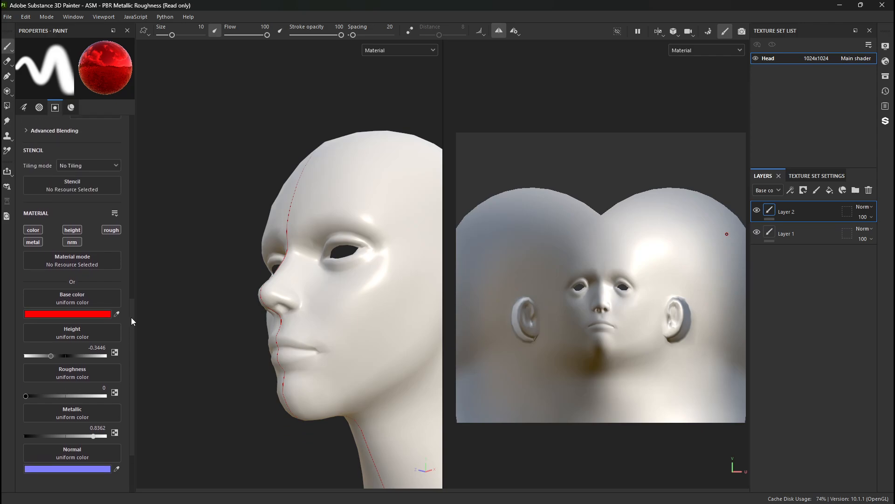
left_click_drag(131, 318, 150, 139)
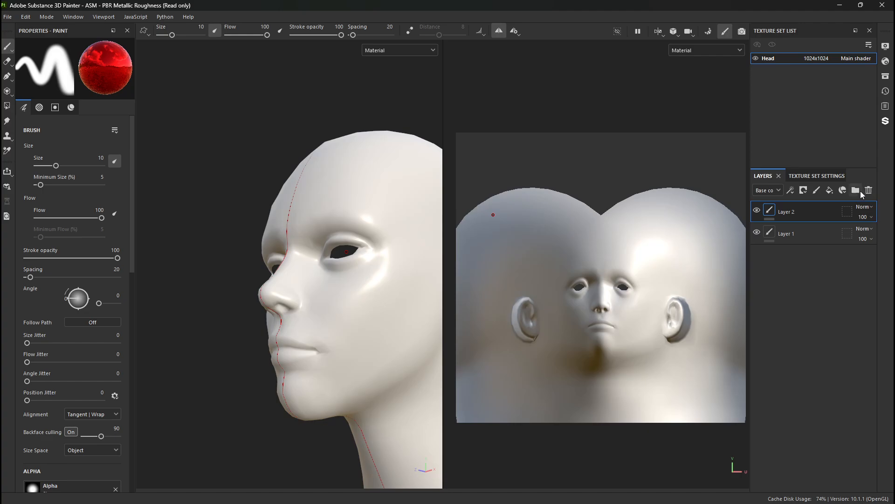
left_click(830, 191)
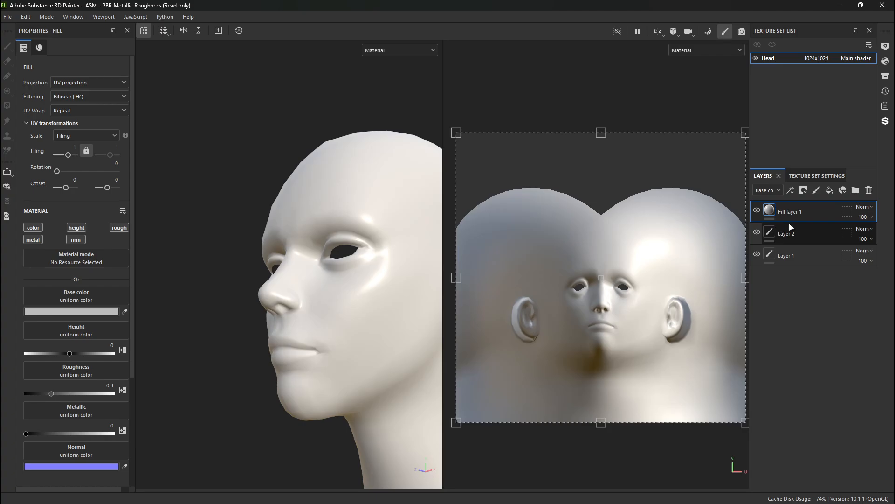
left_click(344, 183)
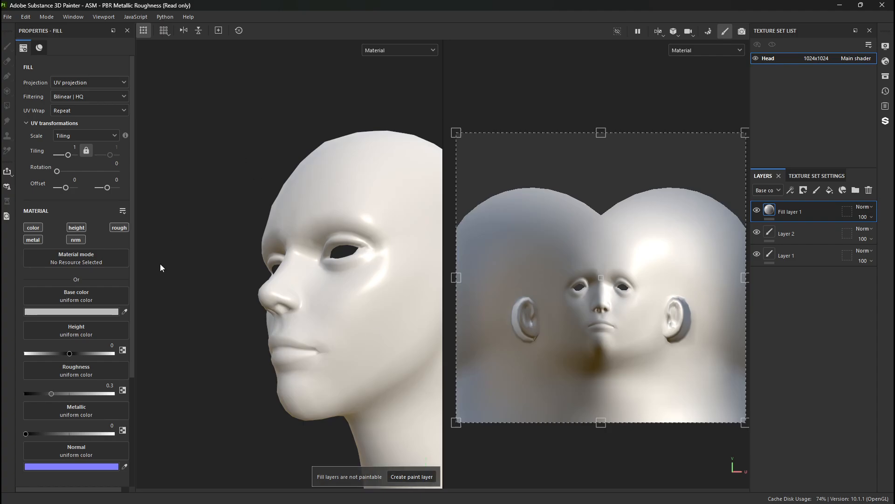
Step: Set the fill layer's base color to muted red (B64545) and its height to 0.0206
left_click_drag(154, 232, 891, 257, "alt")
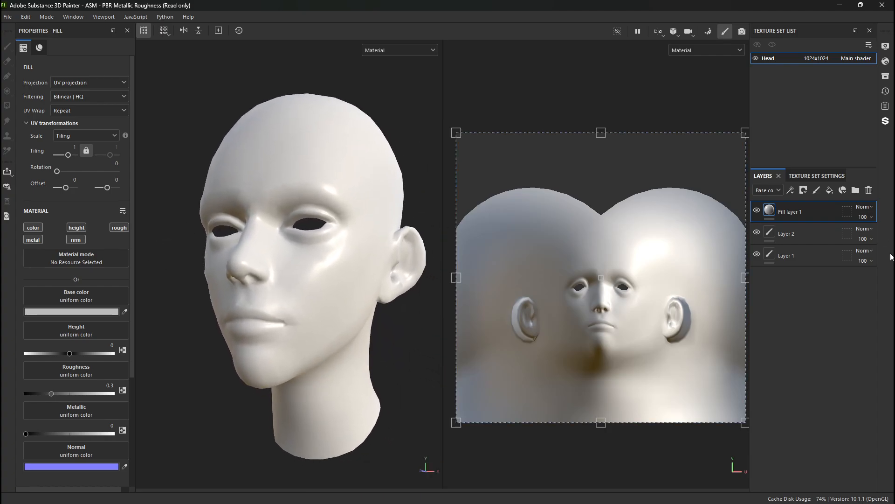
left_click(57, 314)
left_click_drag(110, 303, 114, 292)
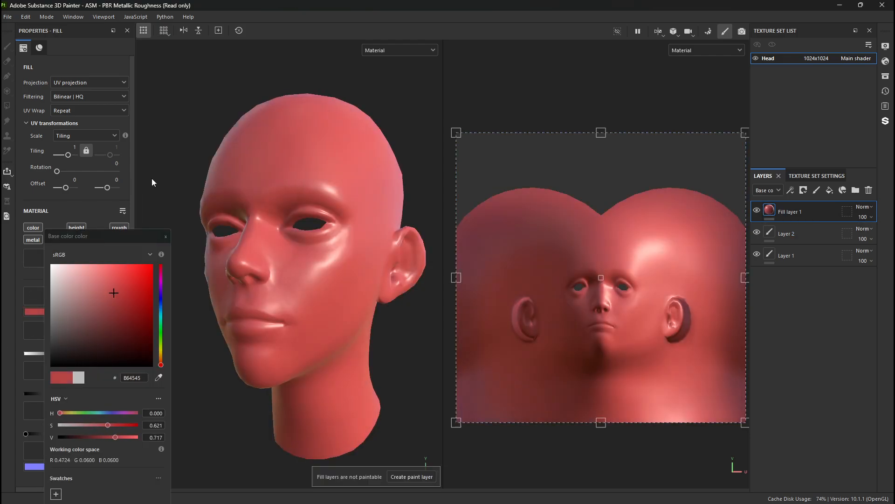
left_click(166, 236)
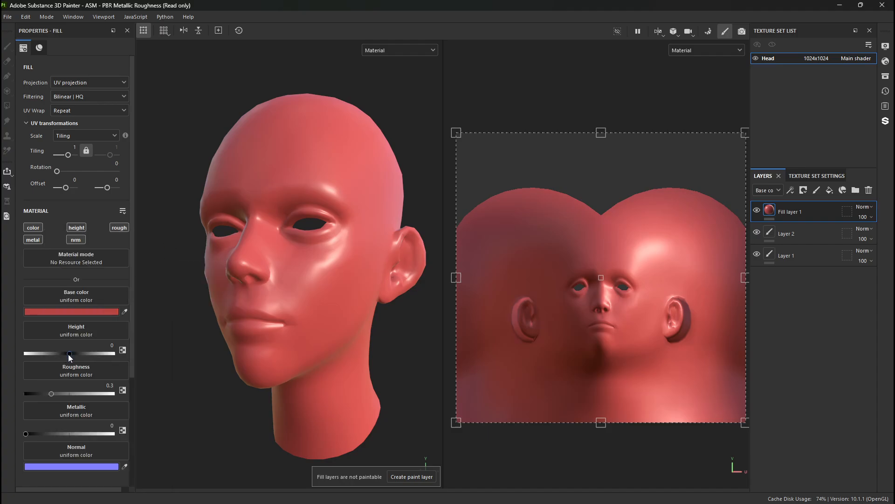
left_click_drag(105, 354, 70, 353)
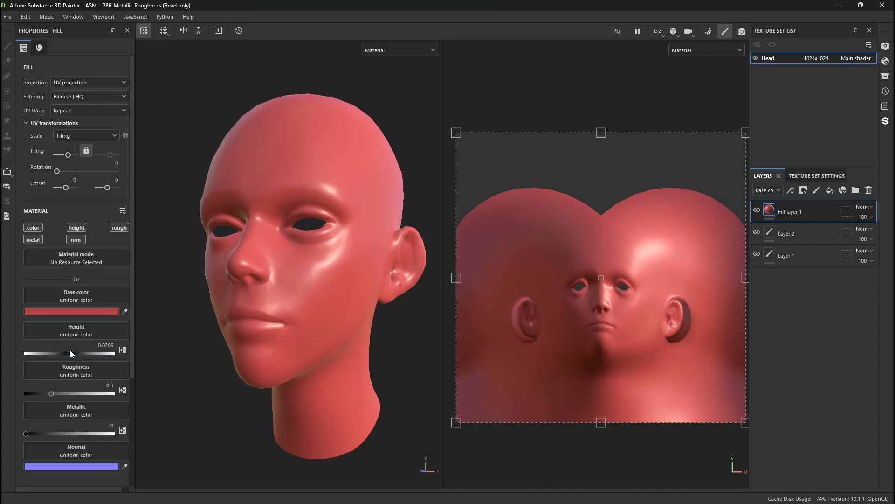
Step: Set the fill layer's height to 0.0103, roughness to 0 and metallic to 0.6907, and check the reflections on the head
left_click_drag(61, 394, 86, 432)
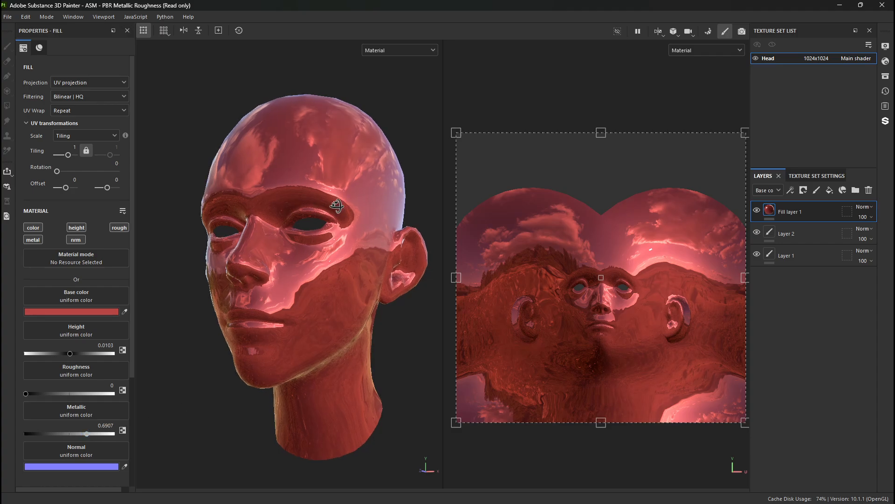
left_click_drag(319, 293, 367, 208, "alt")
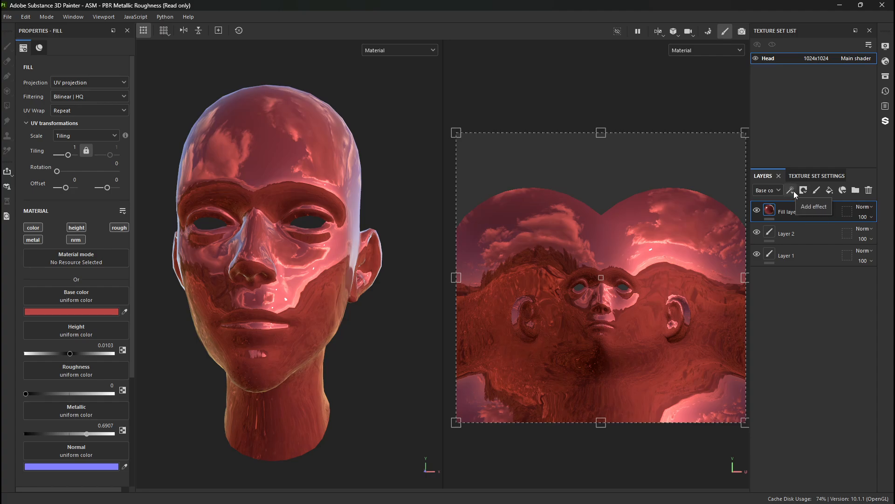
Step: Browse the smart materials that can be added to the head
left_click(842, 190)
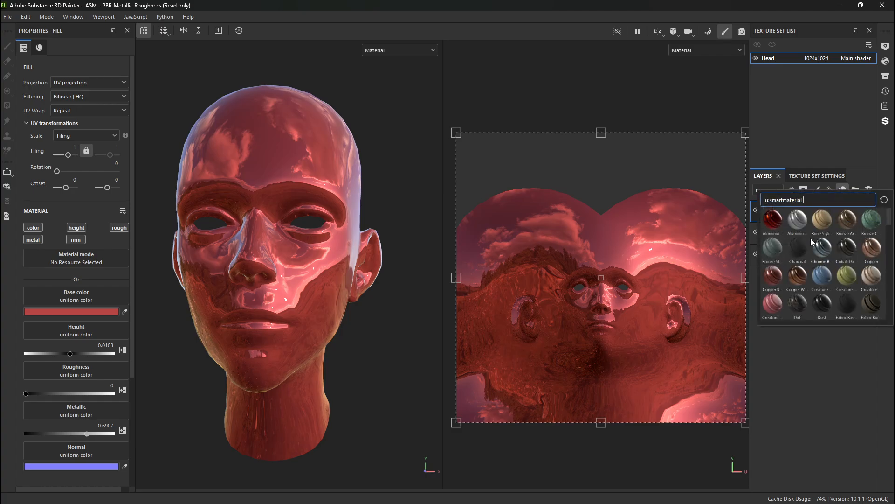
left_click(814, 274)
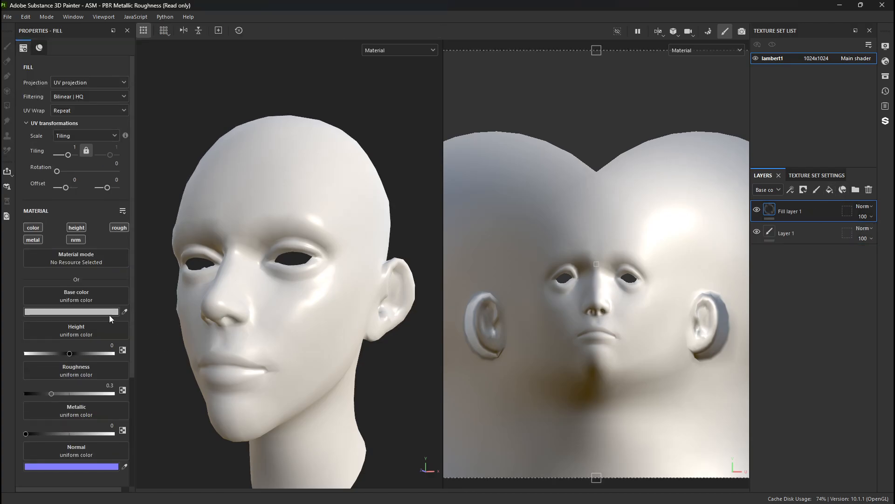
Step: Try red, blue and muted violet-blue (6B69B6) as the fill layer's base color
left_click(109, 313)
left_click(191, 344)
left_click_drag(191, 342, 209, 347)
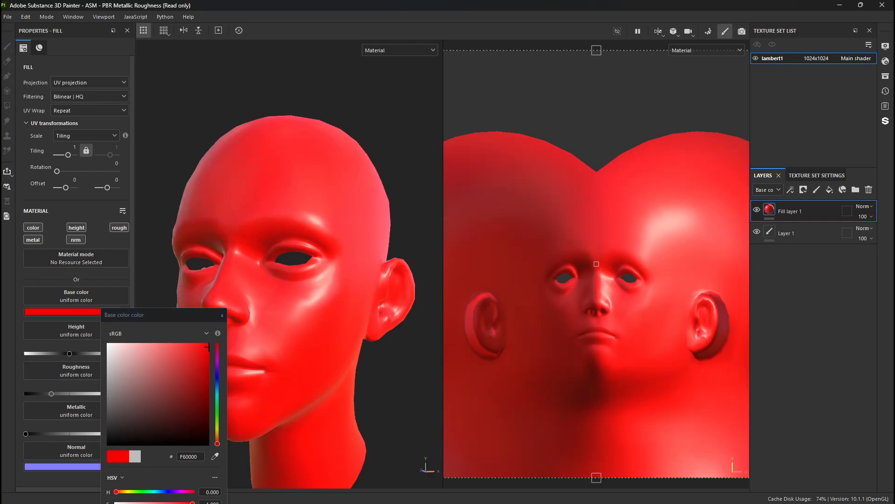
left_click(216, 377)
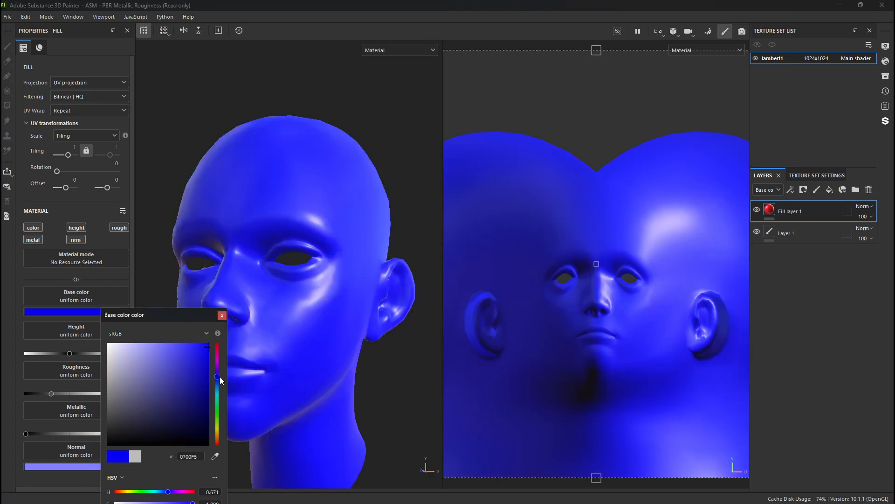
mouse_move(150, 356)
left_mouse_down()
mouse_move(160, 369)
mouse_move(150, 372)
left_mouse_up()
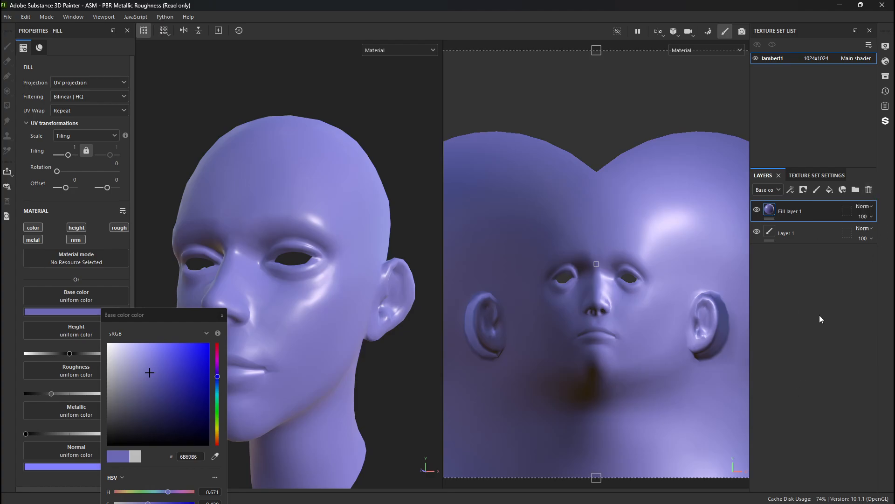
Step: Delete the fill layer and rename the lambert1 texture set as Head, with the texture set settings displayed and enlarged
left_click(869, 189)
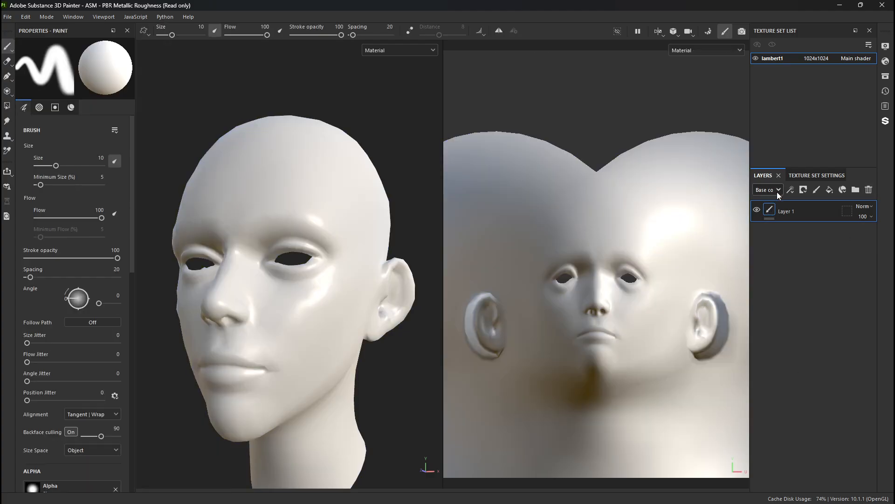
left_click(804, 175)
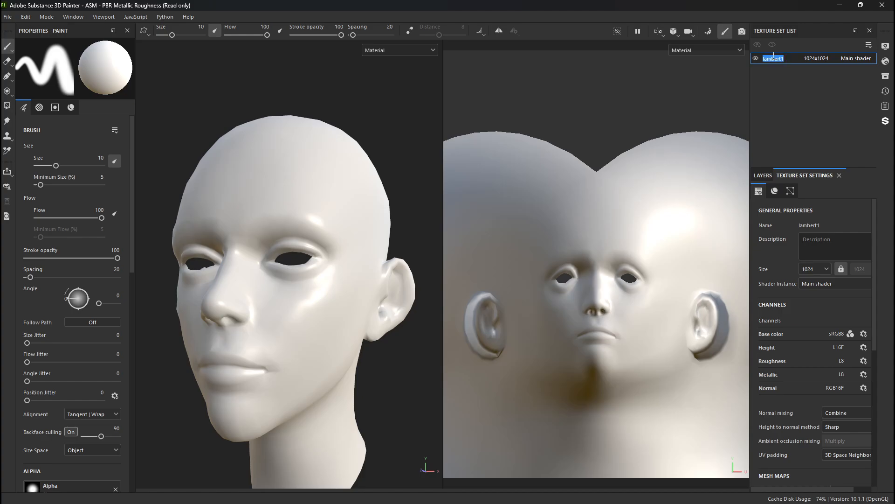
type("Head")
key("Return")
left_click_drag(816, 167, 816, 78)
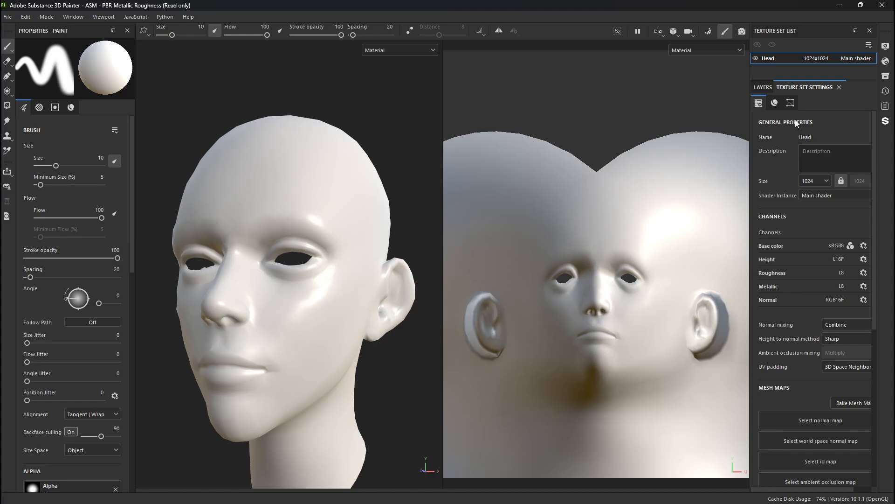
Step: Try a texture size of 128 for the Head texture set and return it to 1024
left_click(809, 182)
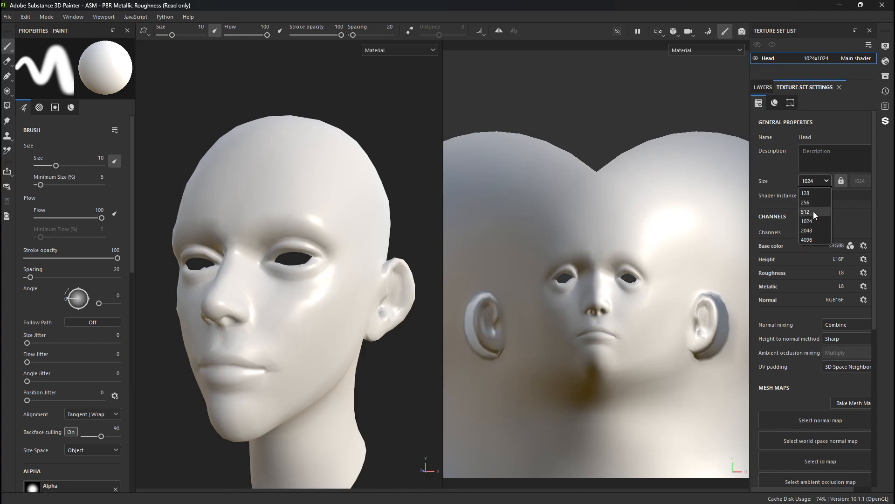
left_click(812, 193)
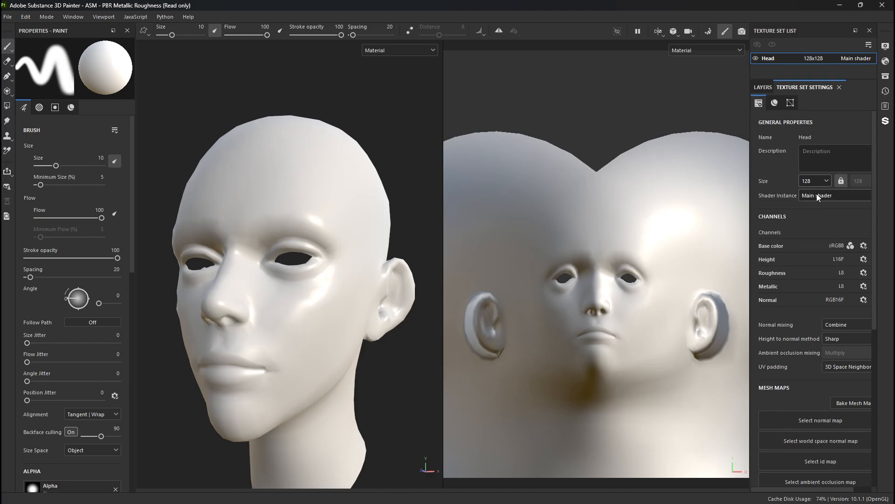
left_click(816, 239)
left_click(814, 183)
left_click(816, 221)
Step: Open mesh map baking for the Head texture set and set the output size to 4096
scroll(771, 317, "down", 2)
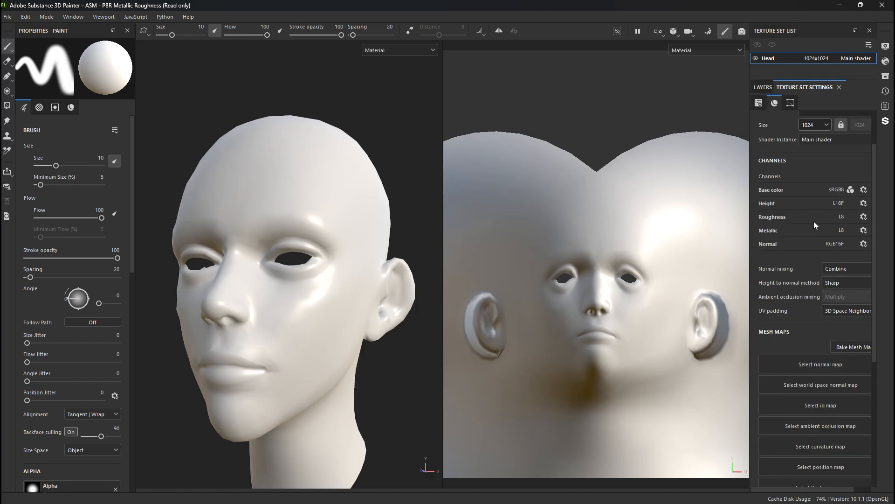
scroll(818, 282, "down", 2)
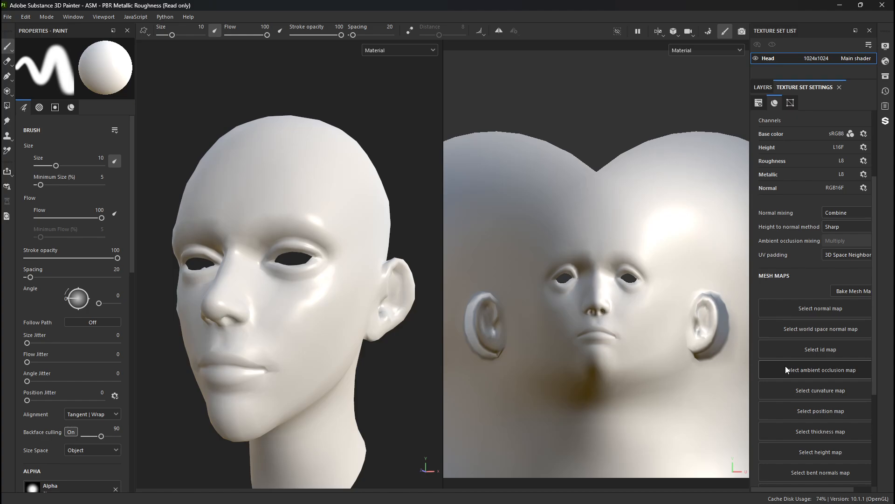
left_click(852, 292)
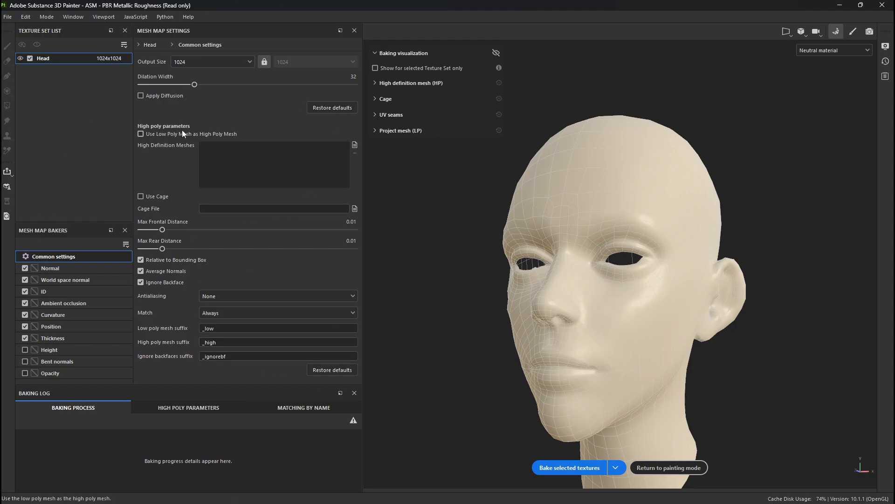
left_click(197, 58)
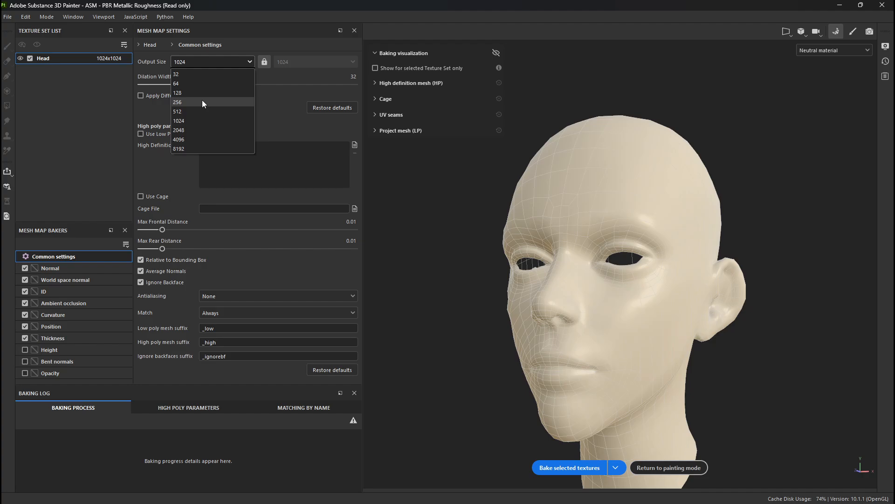
left_click(206, 139)
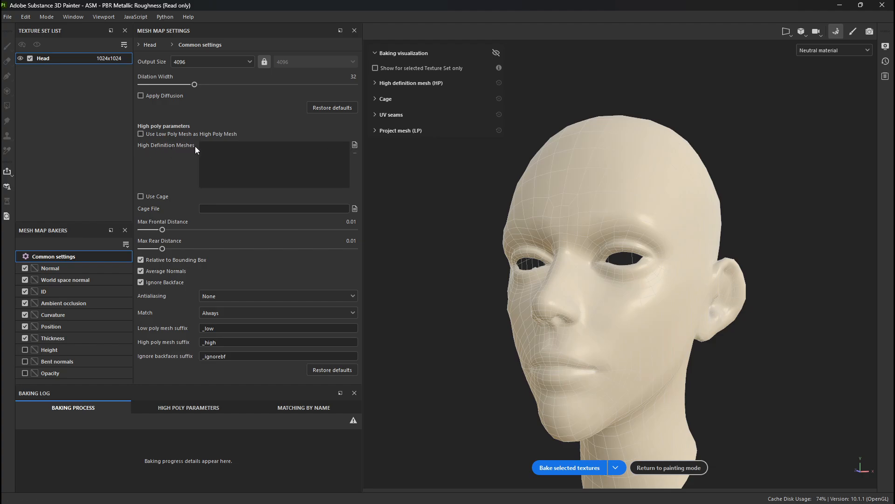
Step: Load Headretopo_hi.fbx from the Desktop as the high definition mesh for baking
left_click(355, 145)
scroll(252, 261, "down", 5)
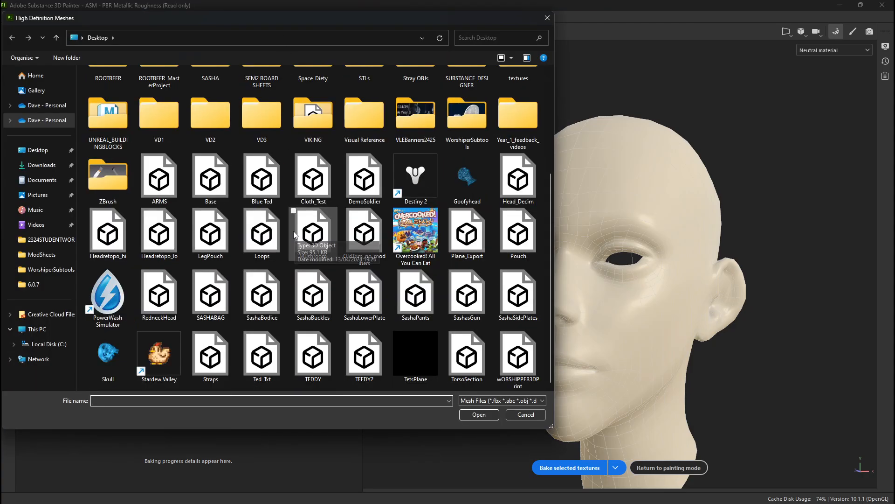
left_click(122, 252)
double_click(107, 234)
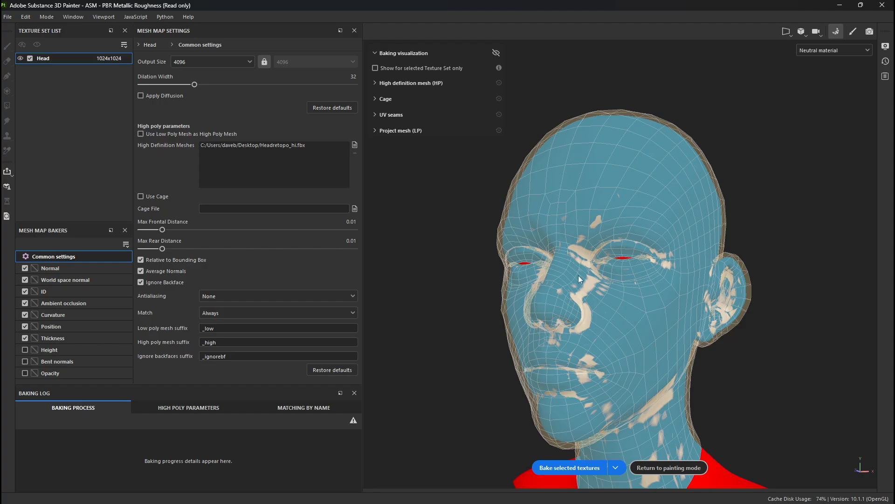
Step: Examine how the cage and high poly mesh overlap the low poly head around the face, ear, neck and shoulders
left_click_drag(578, 275, 524, 270, "alt")
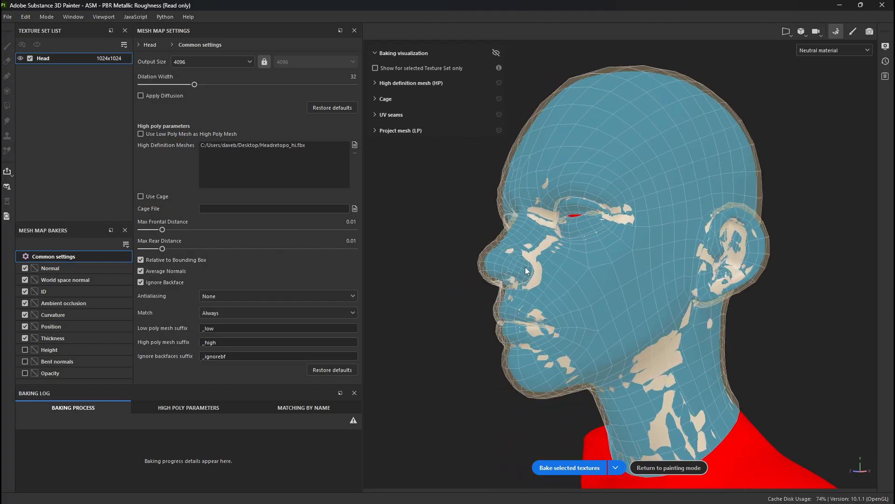
left_click_drag(739, 293, 705, 295, "alt")
right_click_drag(541, 213, 655, 239, "alt")
left_click_drag(655, 238, 561, 232, "alt")
right_click_drag(562, 232, 451, 164, "alt")
middle_click_drag(451, 164, 301, 1, "alt")
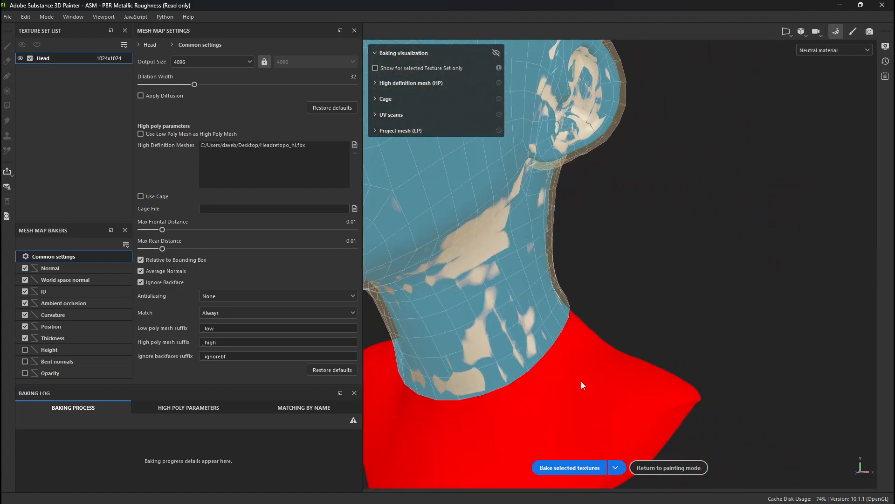
left_click_drag(582, 385, 639, 362, "alt")
middle_click_drag(489, 164, 536, 332, "alt")
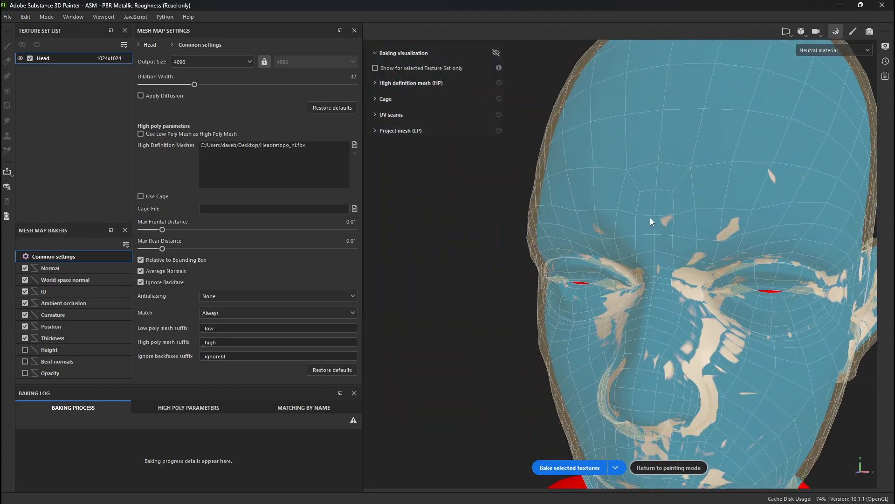
right_click_drag(652, 219, 704, 275, "alt")
left_click_drag(704, 276, 653, 285, "alt")
middle_click_drag(653, 284, 592, 228, "alt")
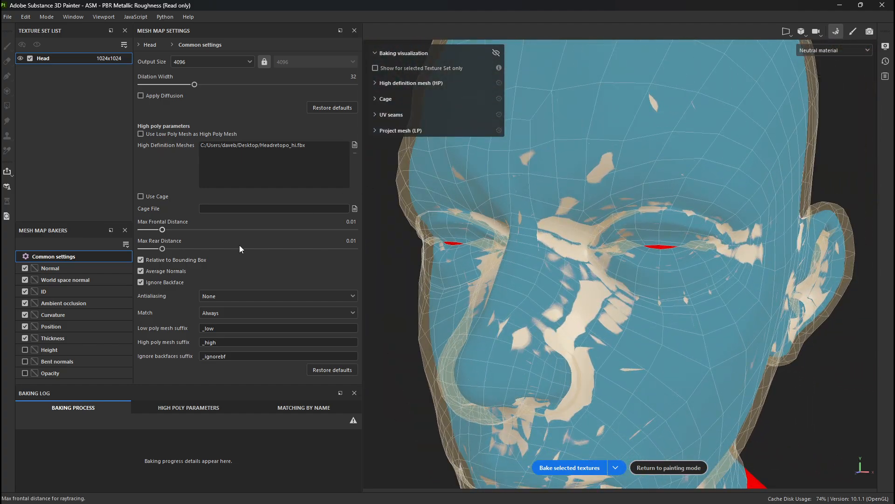
Step: Set the Max Frontal Distance to 0.004 and check the cage around the face and side of the head
left_click(163, 231)
mouse_move(164, 231)
left_mouse_down()
mouse_move(143, 242)
mouse_move(162, 242)
mouse_move(155, 244)
left_mouse_up()
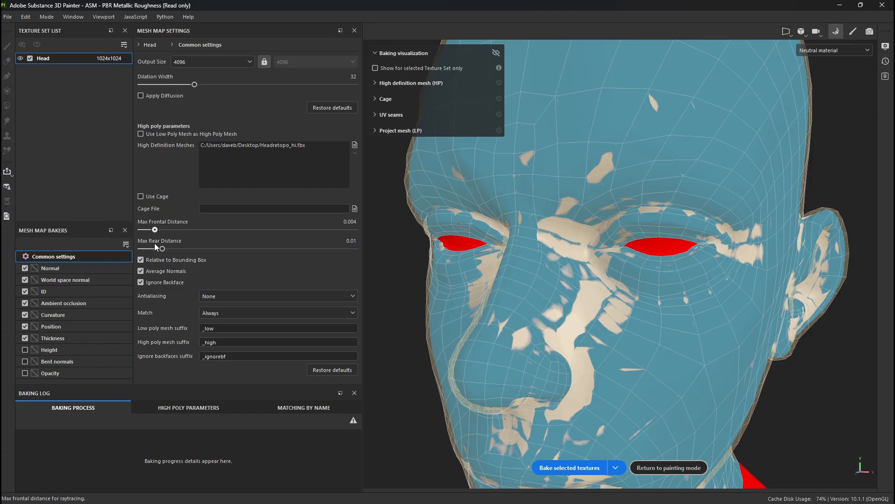
left_click_drag(645, 161, 618, 193, "alt")
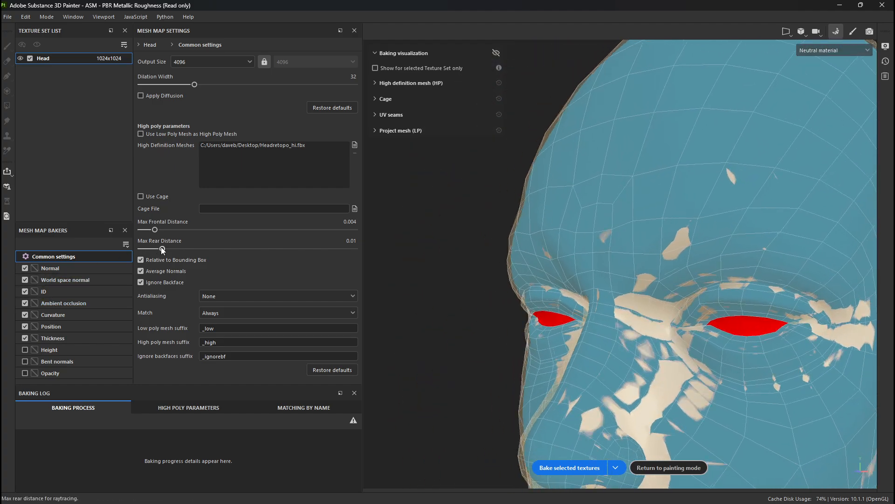
right_click_drag(625, 206, 555, 226, "alt")
left_click_drag(555, 226, 451, 146, "alt")
scroll(451, 142, "up", 2)
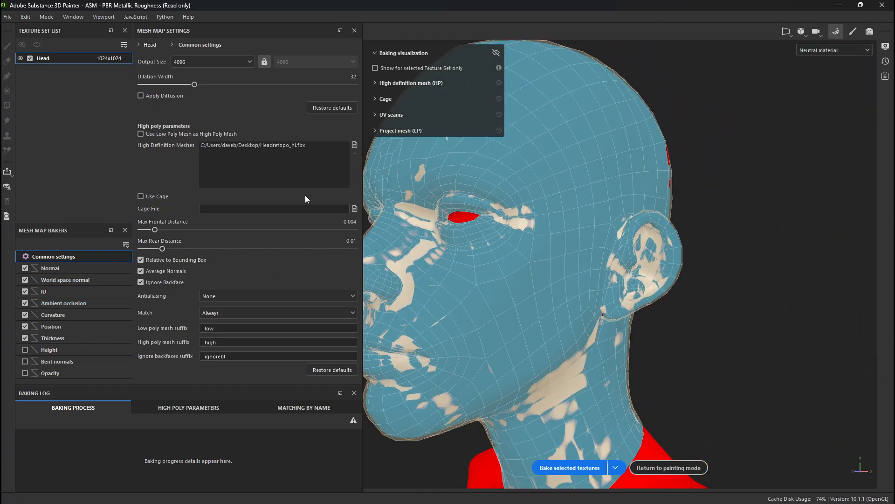
Step: Set the Max Rear Distance to 0.0025 and the Max Frontal Distance to 0.003, and check the back of the head
mouse_move(162, 248)
left_mouse_down()
mouse_move(190, 251)
mouse_move(147, 251)
mouse_move(314, 252)
mouse_move(152, 250)
left_mouse_up()
mouse_move(152, 228)
left_mouse_down()
mouse_move(238, 228)
mouse_move(140, 234)
mouse_move(153, 236)
left_mouse_up()
left_click_drag(684, 228, 461, 224, "alt")
scroll(586, 220, "down", 2)
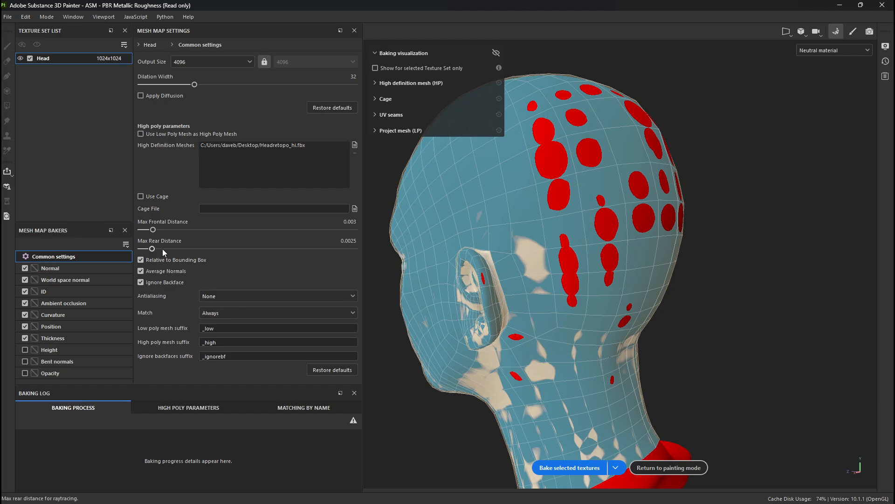
Step: Raise the Max Frontal Distance to 0.0062 so the cage encloses the back of the head, and check the other side
left_click_drag(153, 232, 154, 230)
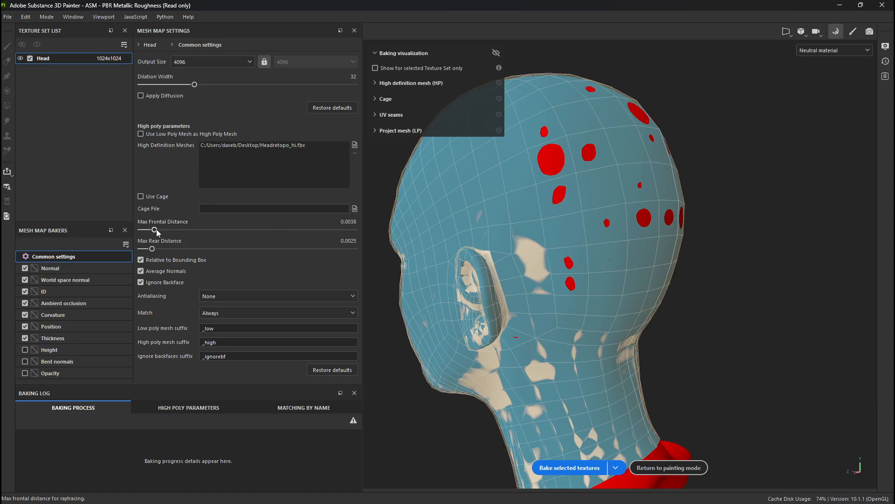
left_click_drag(154, 230, 158, 231)
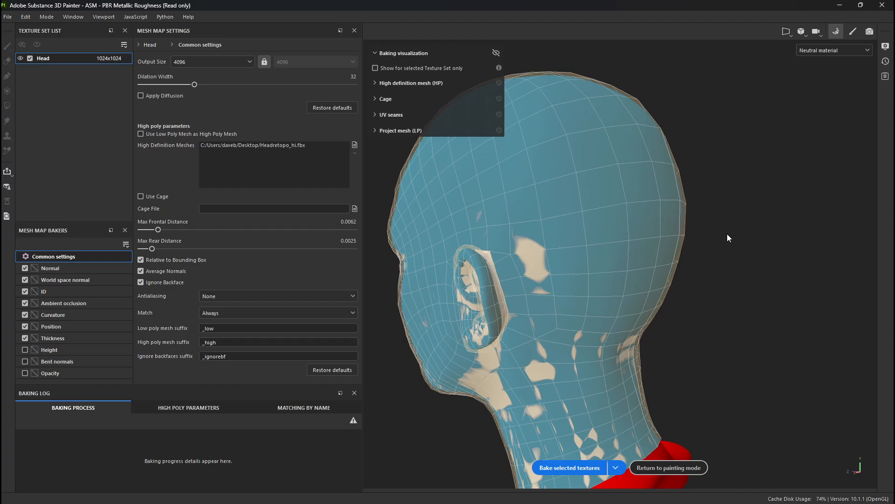
left_click_drag(729, 238, 605, 334, "alt")
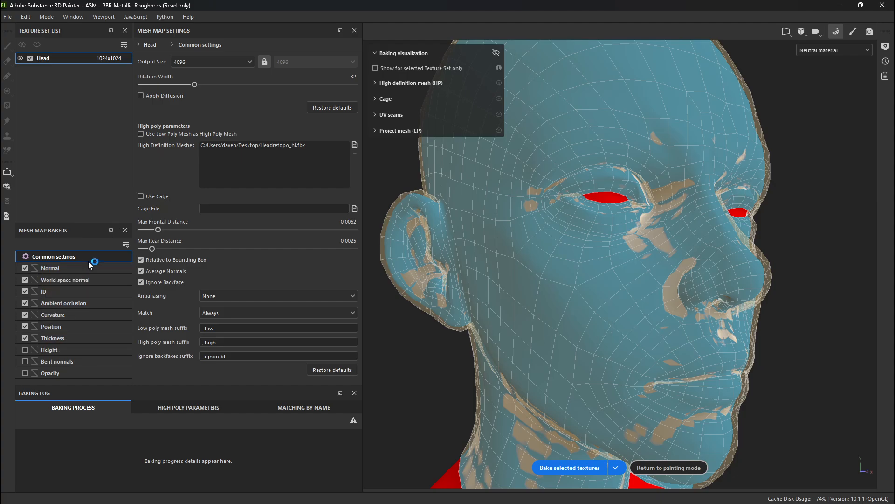
Step: Check the Normal, World space normal and ID baker settings, and exclude the ID map from the bake
left_click(76, 269)
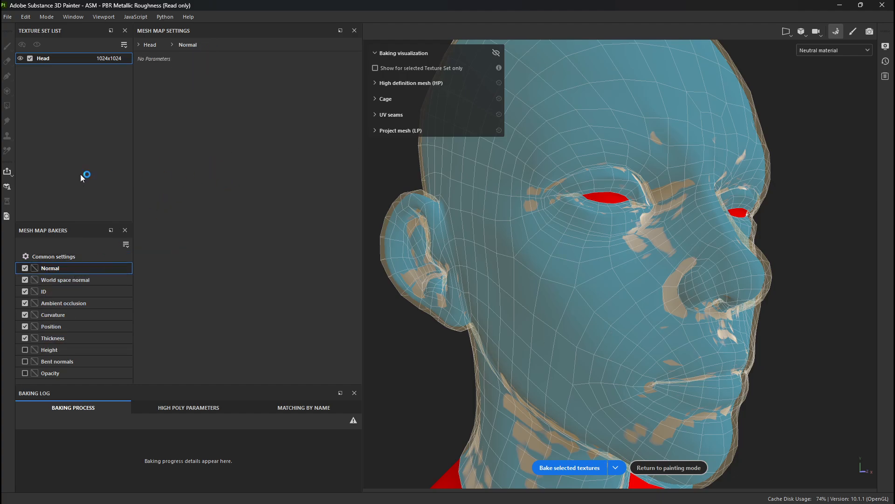
left_click(64, 280)
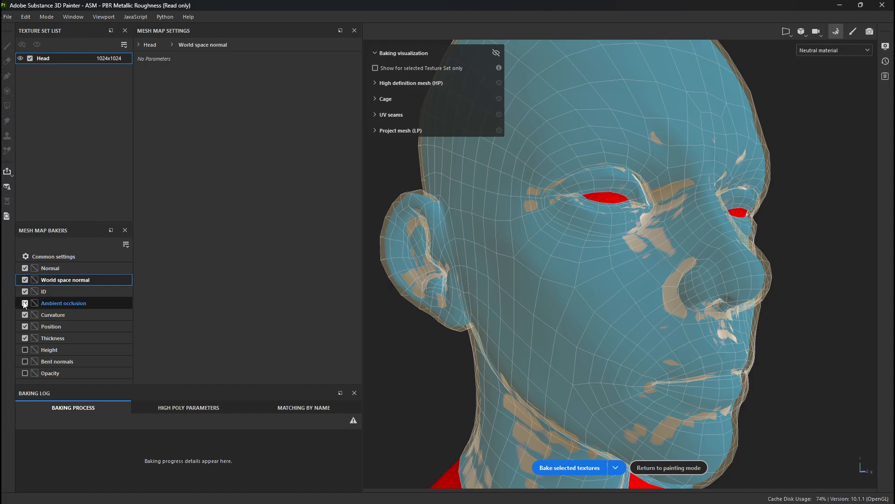
left_click(55, 292)
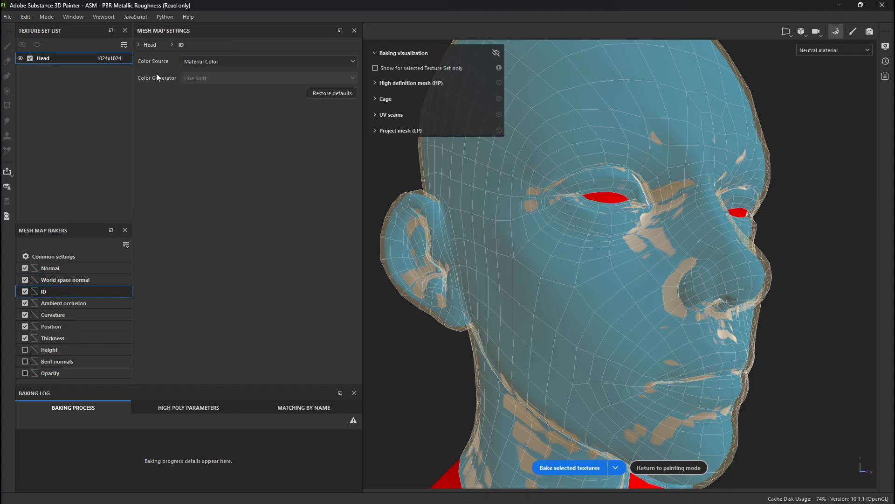
left_click(25, 291)
Step: Review the Ambient occlusion, Position and Curvature baker settings
left_click(93, 301)
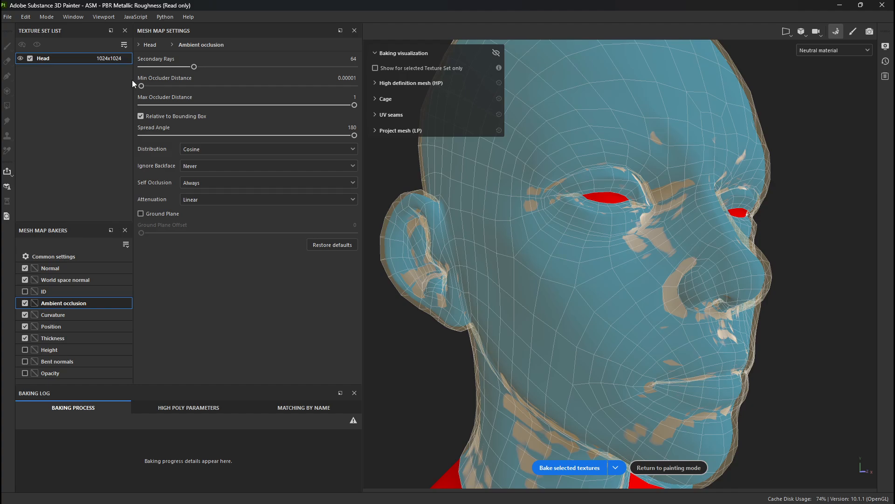
left_click(64, 326)
left_click(70, 318)
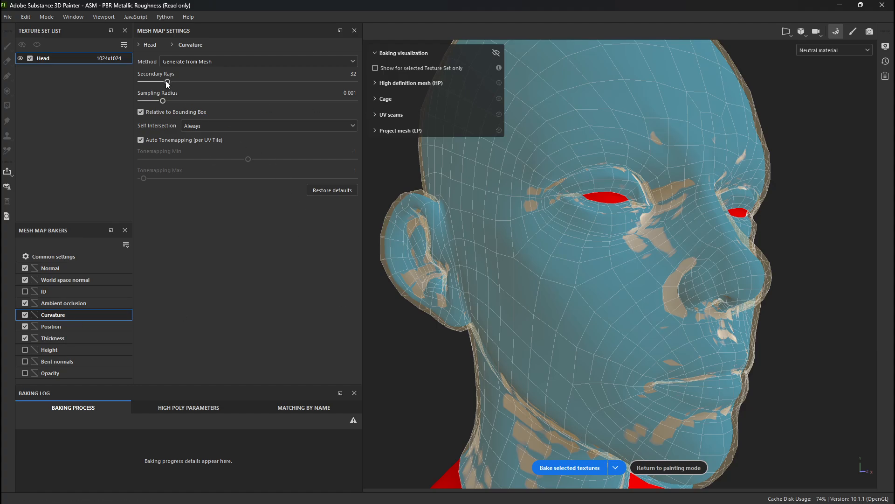
Step: Review the Curvature baker's method options, keeping Generate from Mesh
left_click(174, 61)
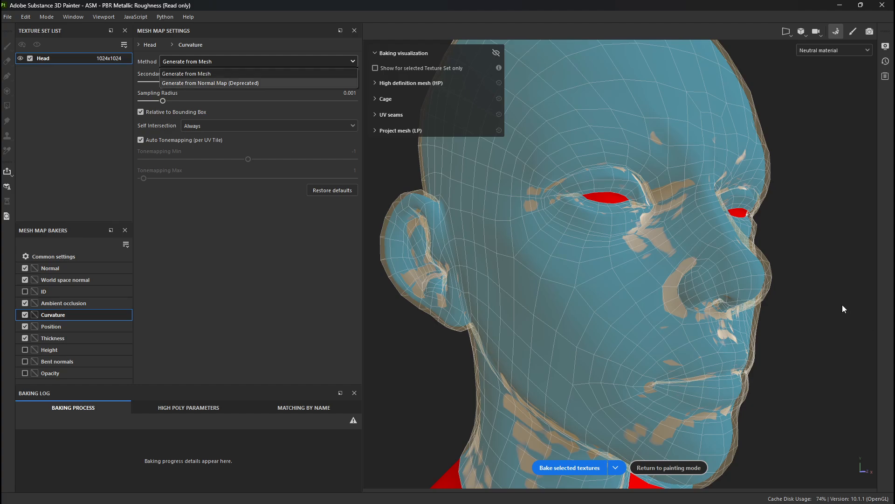
left_click(218, 75)
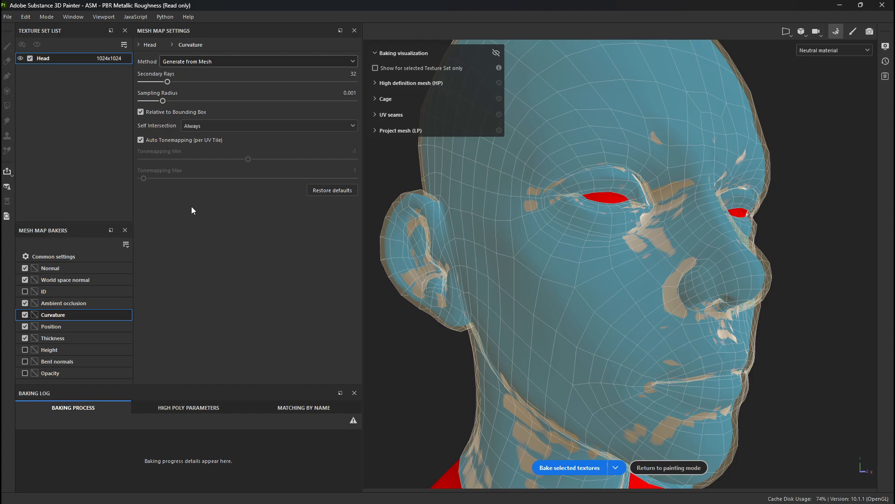
left_click(198, 62)
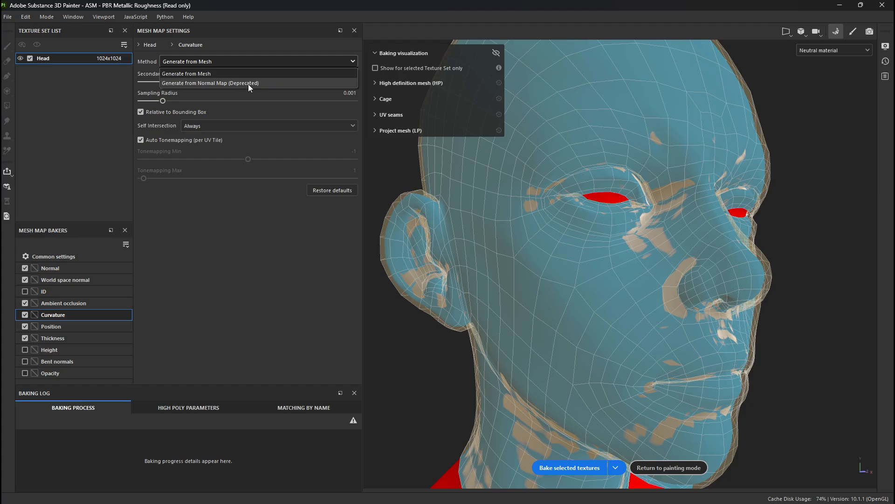
left_click(214, 236)
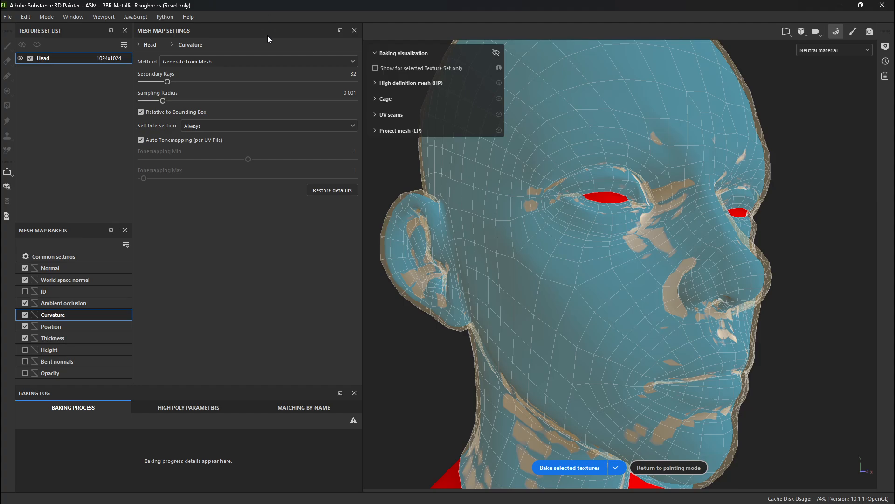
left_click(265, 61)
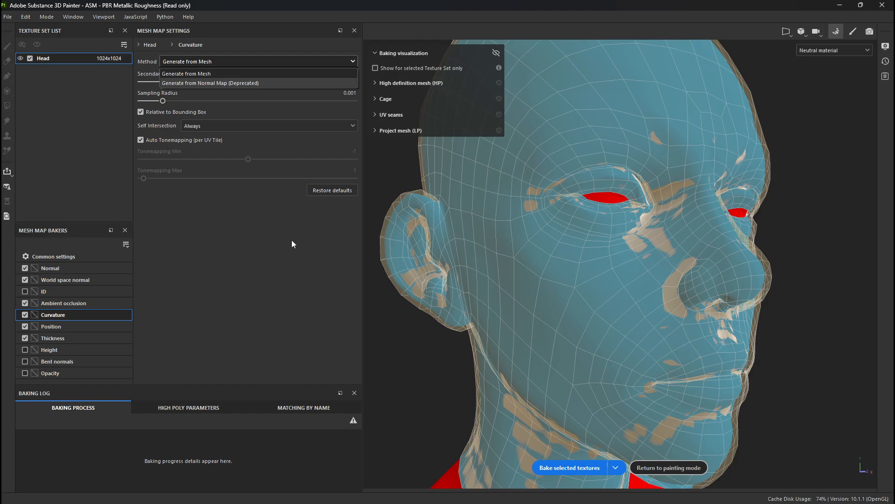
Step: Review the Position and Thickness baker settings, and recheck the Common settings
left_click(70, 324)
left_click(71, 325)
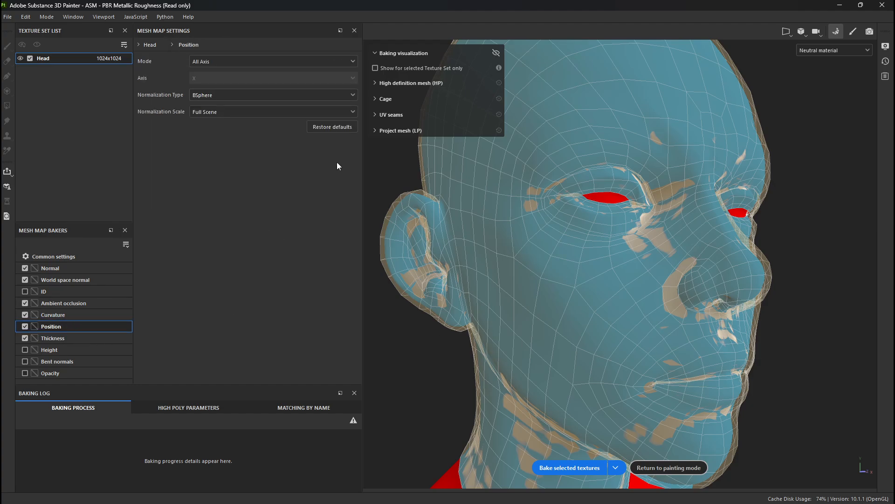
left_click(90, 339)
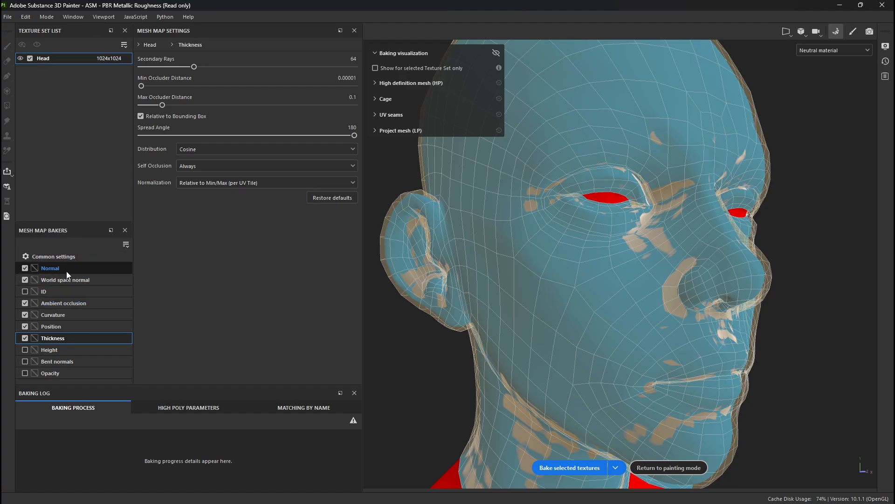
left_click(64, 258)
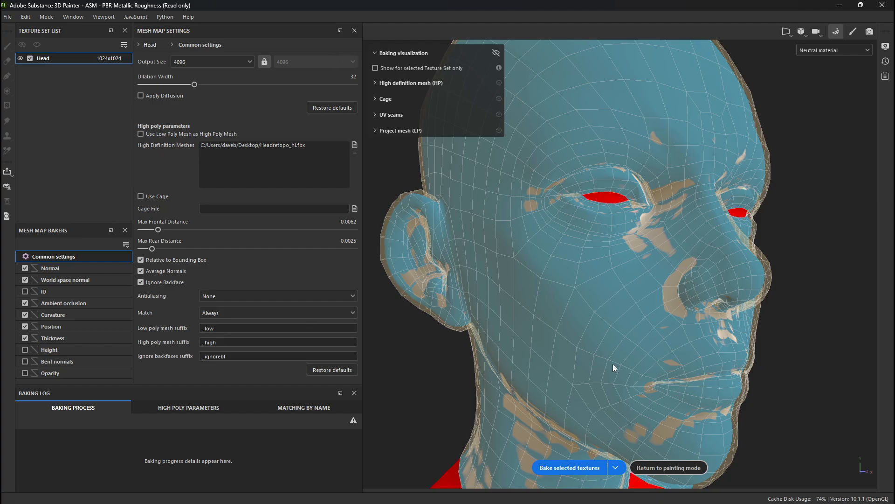
Step: Check the cage around the other side of the face and bake the selected mesh maps for the Head texture set
left_click_drag(661, 318, 600, 340, "alt")
scroll(600, 344, "down", 5)
middle_click_drag(656, 272, 484, 264, "alt")
scroll(592, 296, "down", 1)
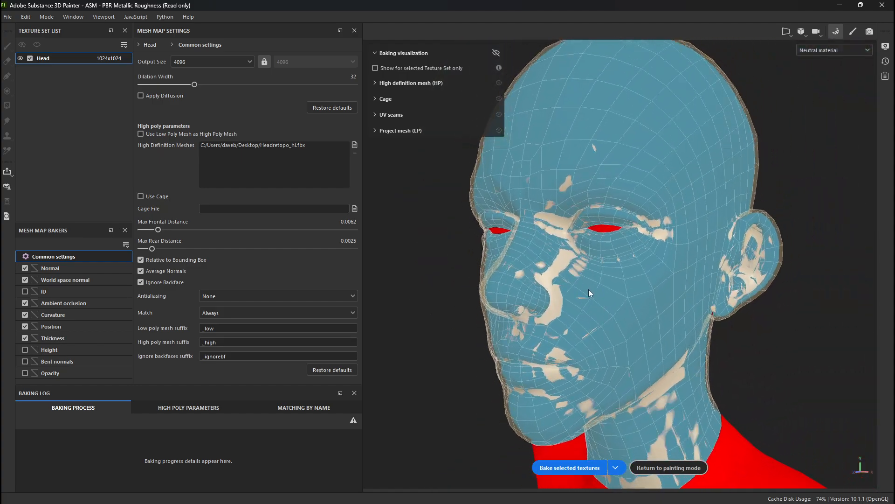
middle_click_drag(592, 296, 587, 286, "alt")
left_click(584, 469)
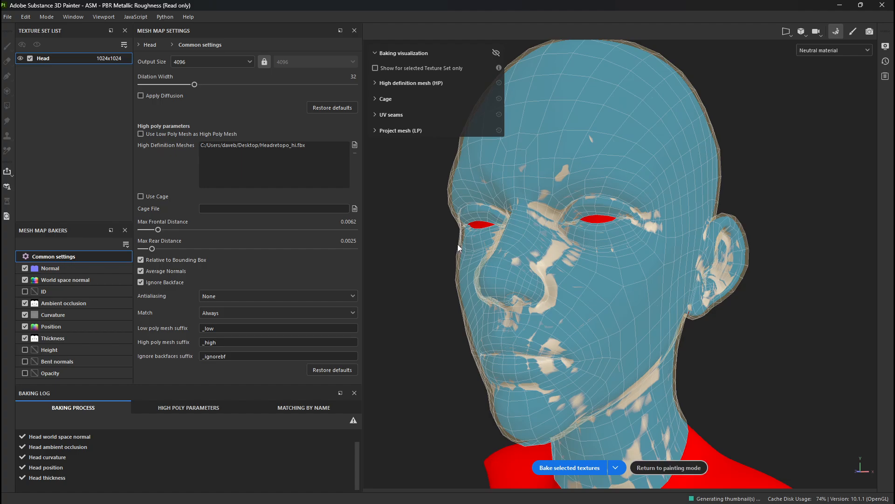
scroll(509, 224, "up", 5)
scroll(543, 342, "down", 3)
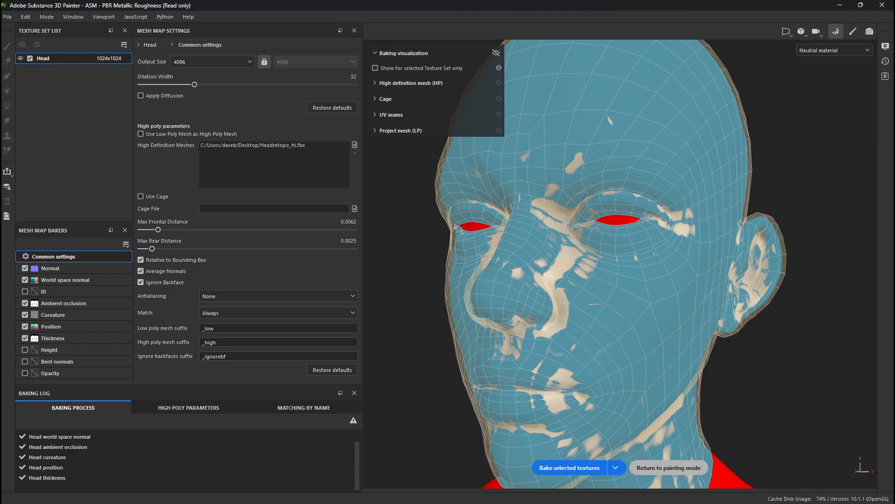
Step: Return to painting mode and inspect the baked detail on the head from several angles
left_click(669, 467)
scroll(250, 320, "down", 3)
mouse_move(209, 164)
left_mouse_down("alt")
mouse_move(250, 177)
mouse_move(296, 164)
mouse_move(194, 186)
left_mouse_up("alt")
right_click_drag(194, 186, 390, 468, "alt")
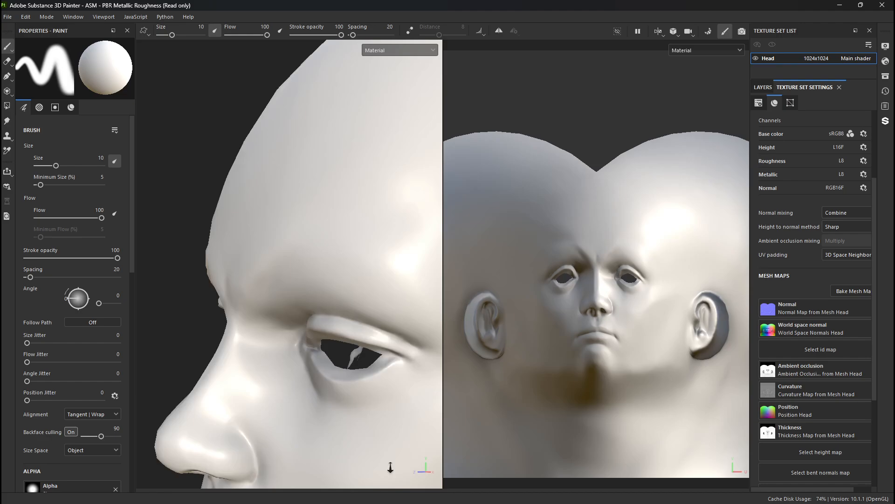
left_click_drag(298, 402, 412, 370, "alt")
middle_click_drag(368, 321, 356, 252, "alt")
right_click_drag(356, 252, 188, 177, "alt")
mouse_move(188, 178)
left_mouse_down("alt")
mouse_move(296, 234)
mouse_move(300, 226)
mouse_move(261, 225)
left_mouse_up("alt")
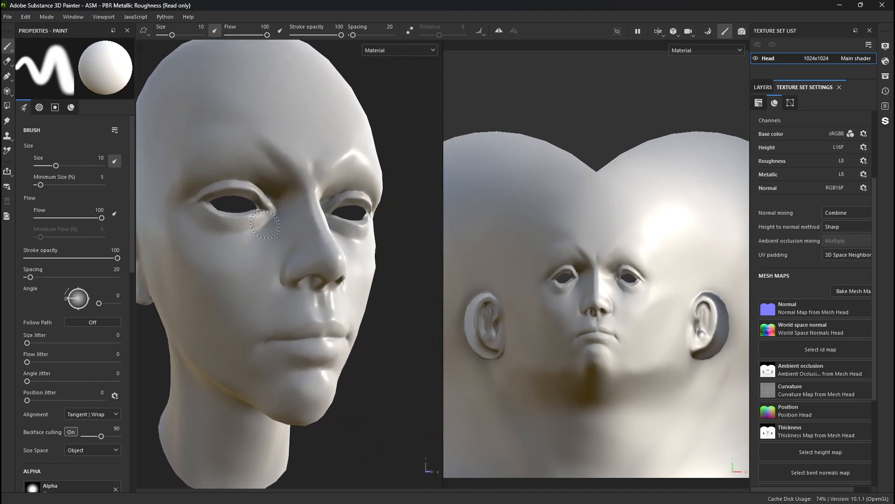
left_click_drag(265, 224, 208, 269, "alt")
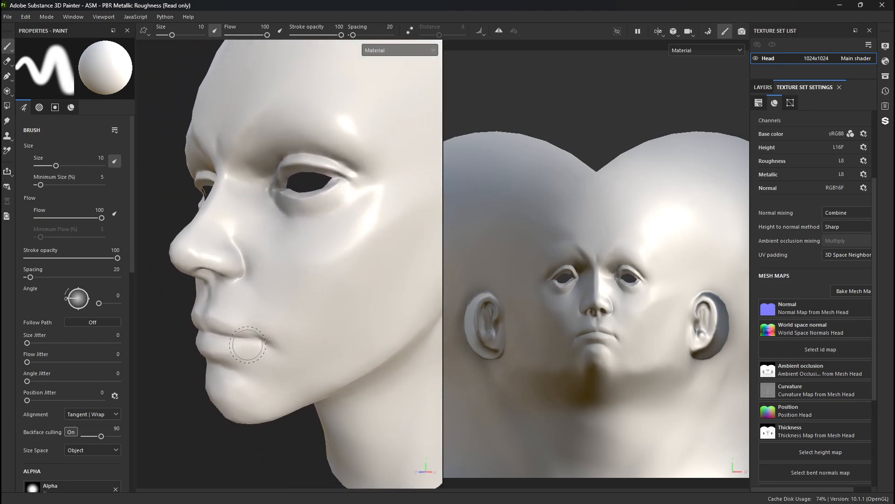
left_click_drag(260, 352, 296, 357, "alt")
Step: Check the available Normal map resources without changing the assignment, and widen the texture set settings area
left_click(856, 307)
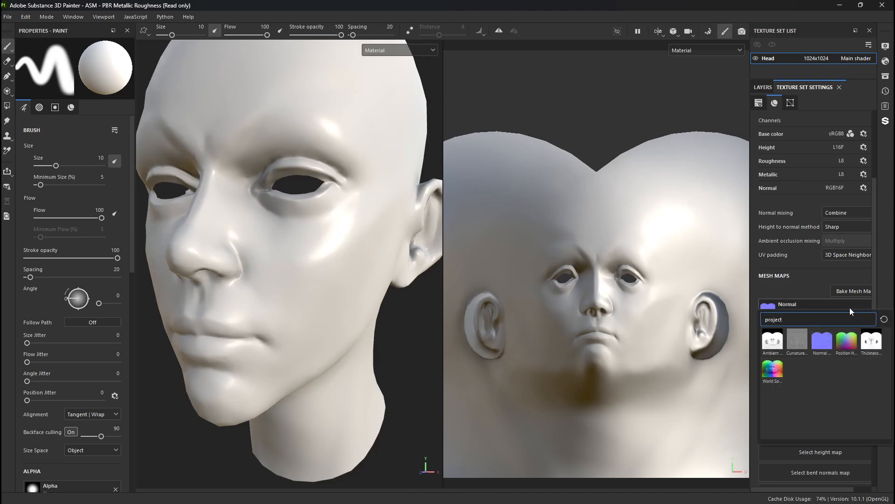
left_click(749, 276)
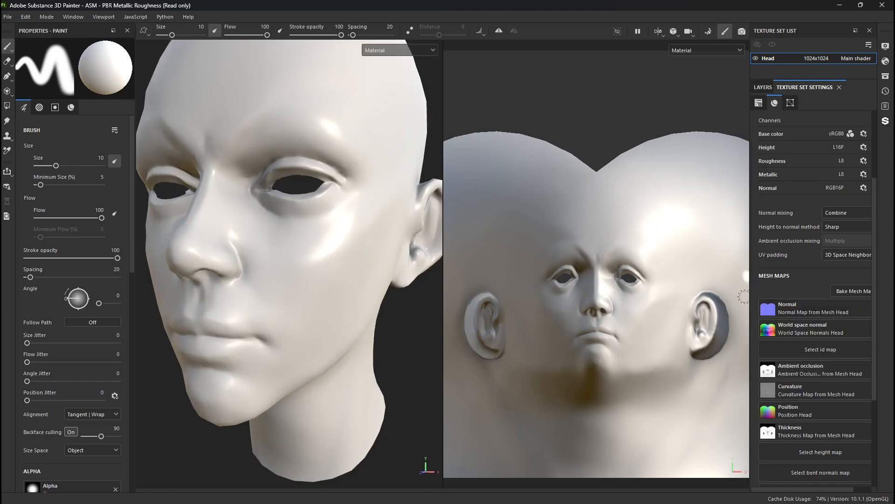
left_click_drag(749, 280, 727, 285)
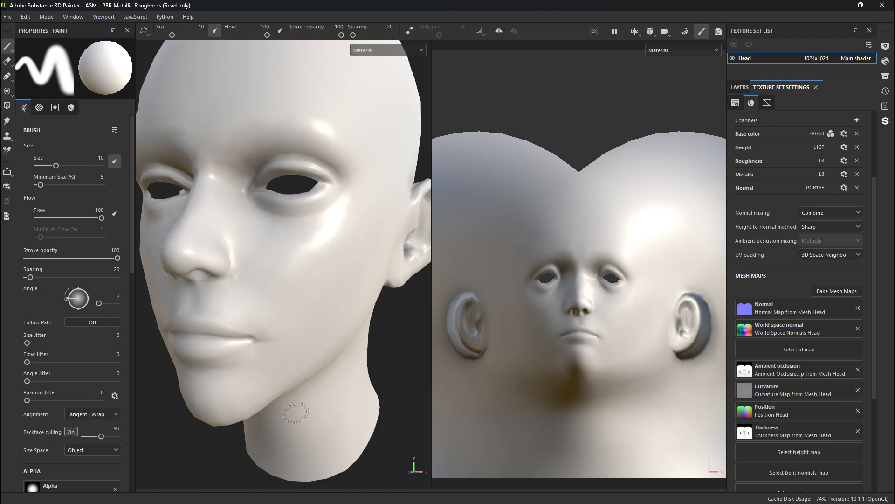
Step: Remove the Normal map from the Head's mesh maps to compare the surface, and undo the removal
left_click_drag(297, 413, 300, 411, "alt")
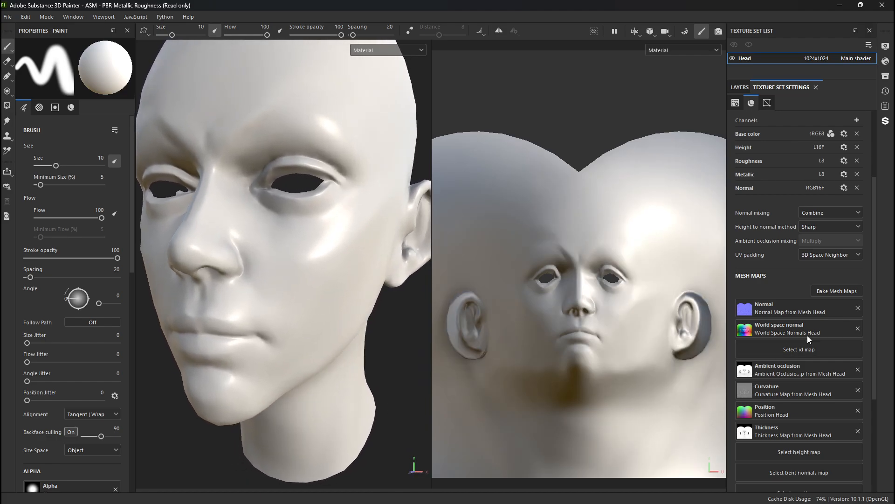
left_click(858, 308)
mouse_move(390, 386)
left_mouse_down("alt")
mouse_move(344, 372)
mouse_move(326, 380)
left_mouse_up("alt")
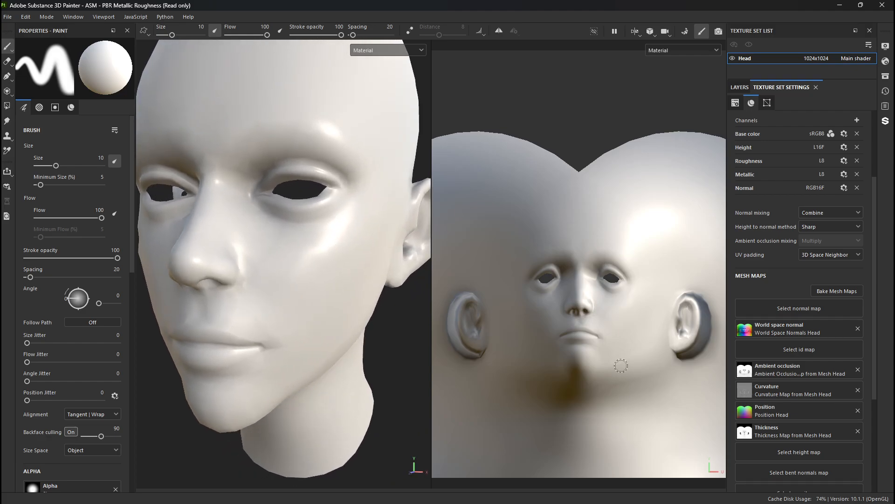
key("ctrl+z")
Step: Examine the brow and nose detail up close and set the Head texture set's size to 4096
mouse_move(280, 350)
left_mouse_down("alt")
mouse_move(280, 359)
mouse_move(295, 364)
mouse_move(223, 328)
mouse_move(253, 306)
mouse_move(142, 307)
mouse_move(365, 314)
mouse_move(261, 368)
mouse_move(237, 354)
mouse_move(250, 239)
left_mouse_up("alt")
right_click_drag(250, 239, 189, 312, "alt")
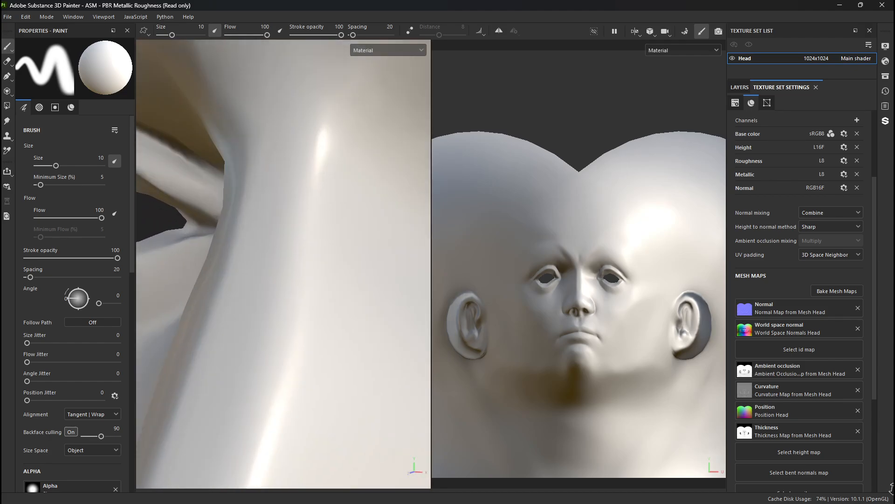
middle_click_drag(359, 290, 232, 278, "alt")
right_click_drag(231, 278, 389, 247, "alt")
scroll(788, 139, "up", 3)
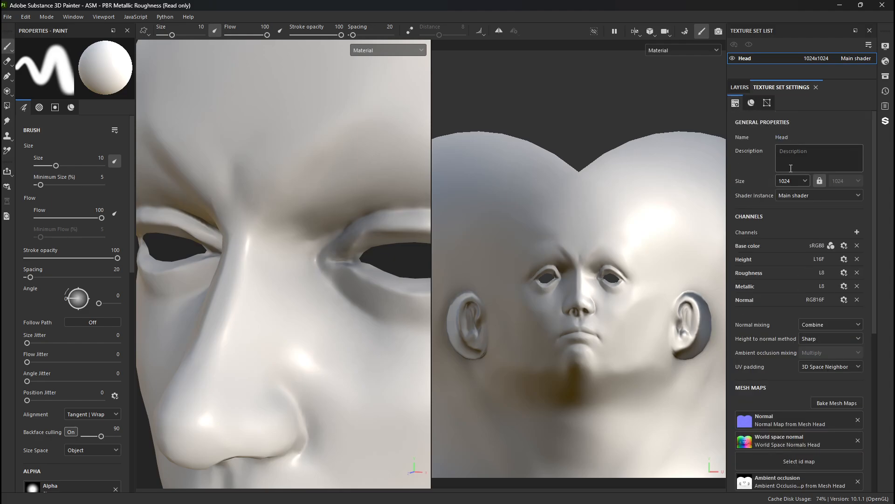
left_click(792, 182)
left_click(792, 215)
Step: Examine the baked face at the higher texture resolution from the front and both sides
right_click_drag(326, 330, 186, 224, "alt")
middle_click_drag(186, 224, 120, 87, "alt")
left_click_drag(120, 88, 254, 84, "alt")
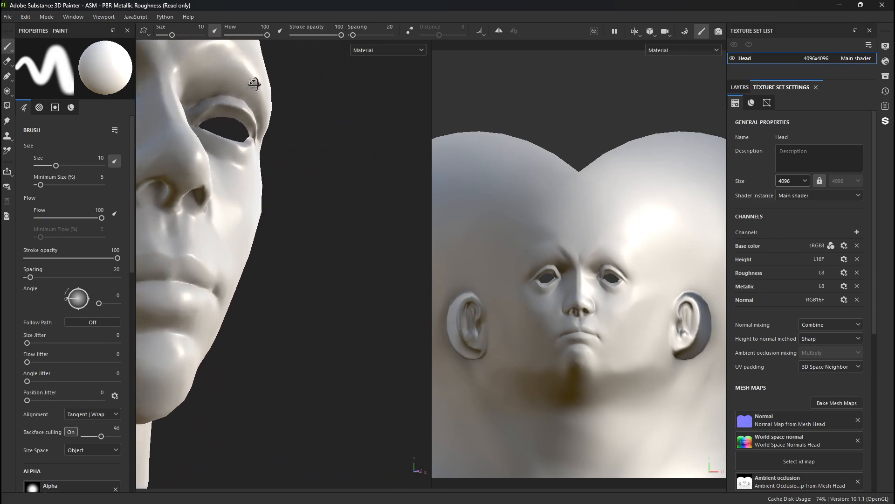
middle_click_drag(242, 158, 240, 167, "alt")
middle_click_drag(280, 197, 427, 255, "alt")
right_click_drag(284, 288, 168, 177, "alt")
left_click_drag(167, 176, 198, 212, "alt")
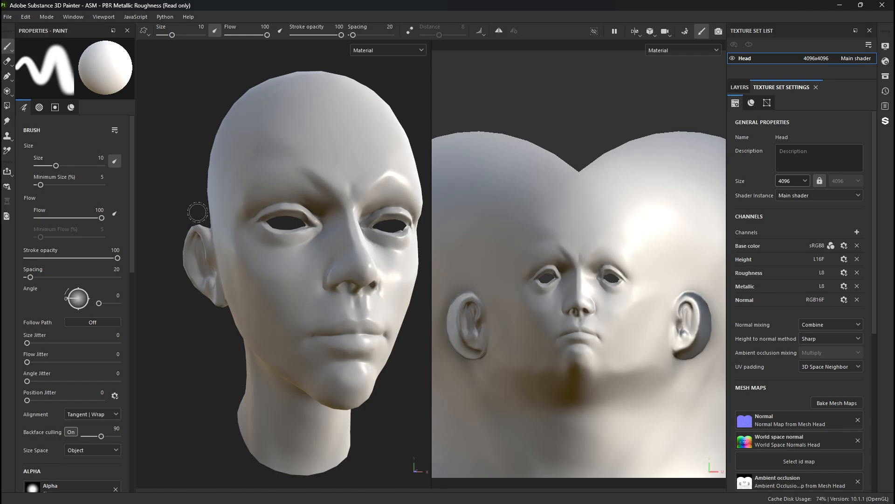
mouse_move(311, 291)
left_mouse_down("alt")
mouse_move(178, 305)
mouse_move(236, 281)
mouse_move(225, 285)
left_mouse_up("alt")
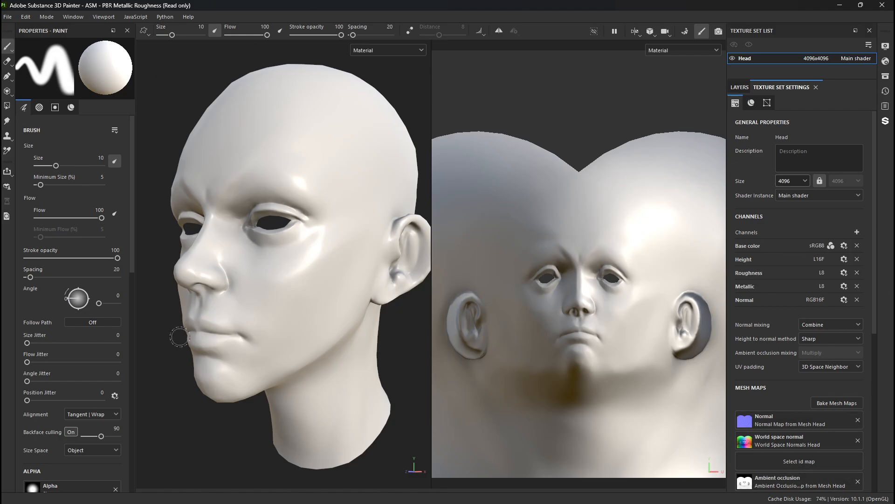
Step: Rotate the environment lighting and inspect the baked surface where the ear meets the head
mouse_move(191, 330)
left_mouse_down("alt")
mouse_move(364, 304)
mouse_move(170, 230)
mouse_move(222, 223)
left_mouse_up("alt")
mouse_move(222, 223)
right_mouse_down("shift")
mouse_move(296, 223)
mouse_move(293, 231)
right_mouse_up("shift")
mouse_move(294, 232)
left_mouse_down("alt")
mouse_move(380, 242)
mouse_move(324, 248)
mouse_move(326, 372)
mouse_move(242, 366)
mouse_move(240, 417)
mouse_move(284, 249)
left_mouse_up("alt")
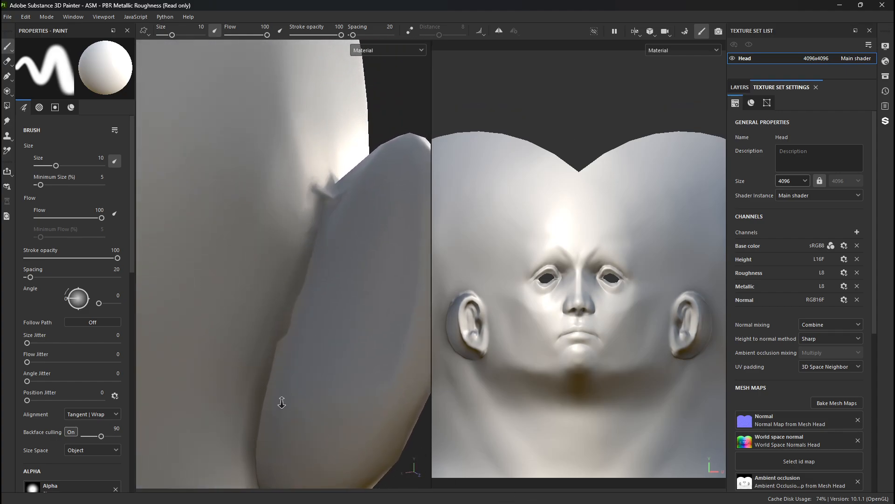
right_click_drag(281, 402, 1, 4, "alt")
left_click_drag(212, 253, 387, 227, "alt")
left_click_drag(327, 270, 254, 247, "alt")
Step: Add a fill layer above Layer 1 and keep only its color channel enabled
left_click(738, 89)
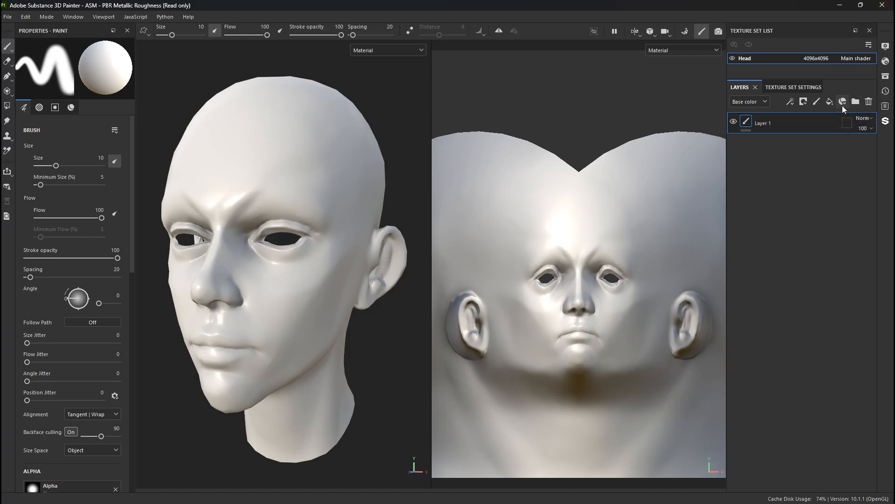
left_click(831, 102)
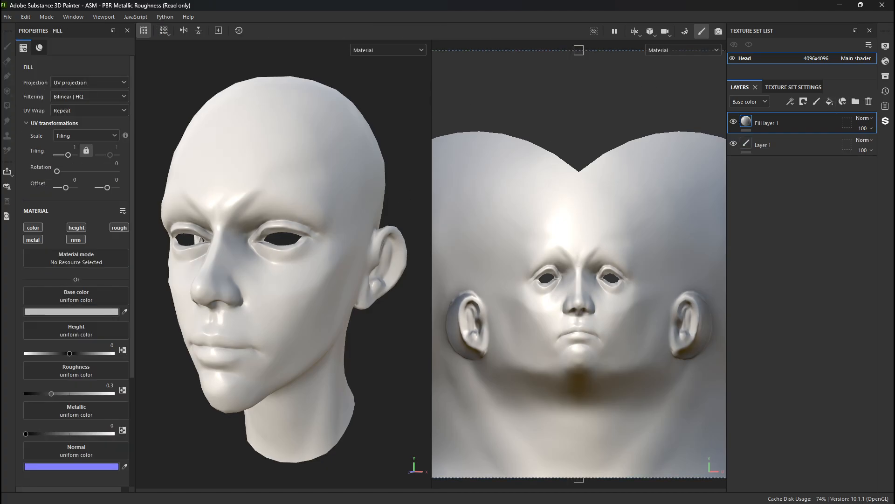
left_click(33, 228)
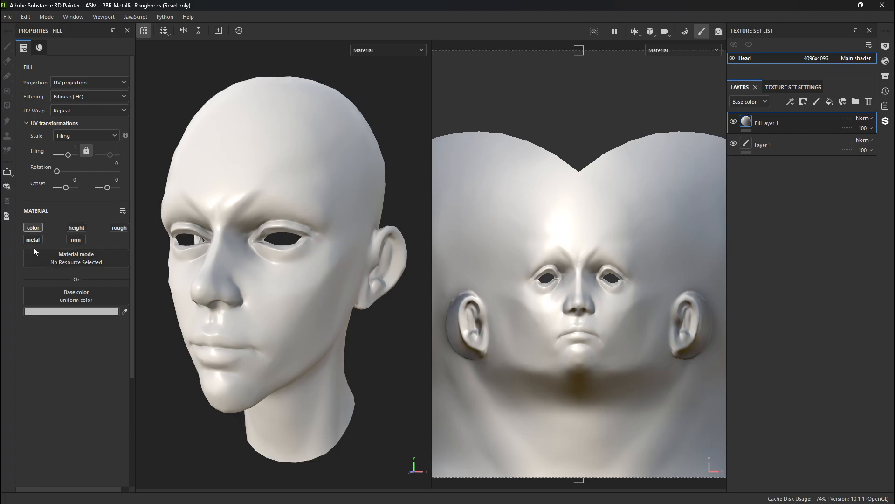
Step: Set the fill layer's base color to a pale pinkish-beige skin tone and check it on the face
left_click(75, 312)
mouse_move(147, 392)
left_mouse_down()
mouse_move(141, 402)
mouse_move(125, 366)
left_mouse_up()
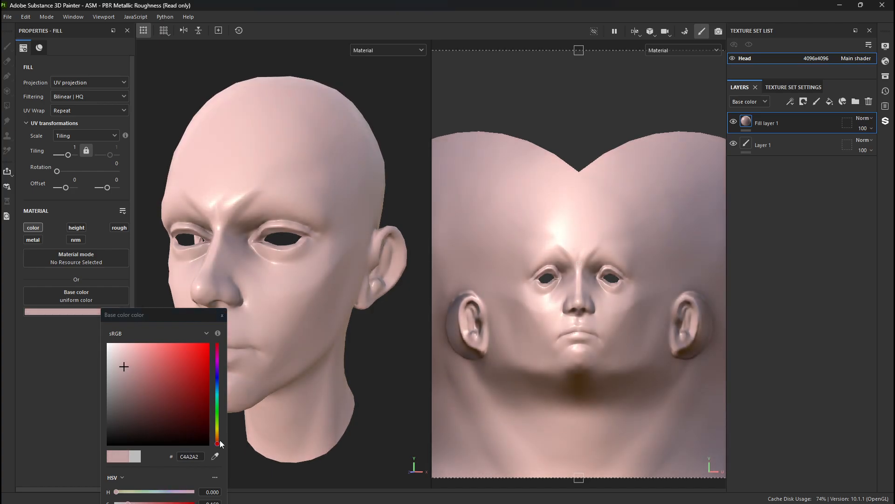
left_click_drag(217, 444, 218, 440)
mouse_move(143, 97)
left_mouse_down("alt")
mouse_move(181, 100)
mouse_move(148, 104)
left_mouse_up("alt")
left_click(222, 316)
left_click_drag(214, 326, 231, 316, "alt")
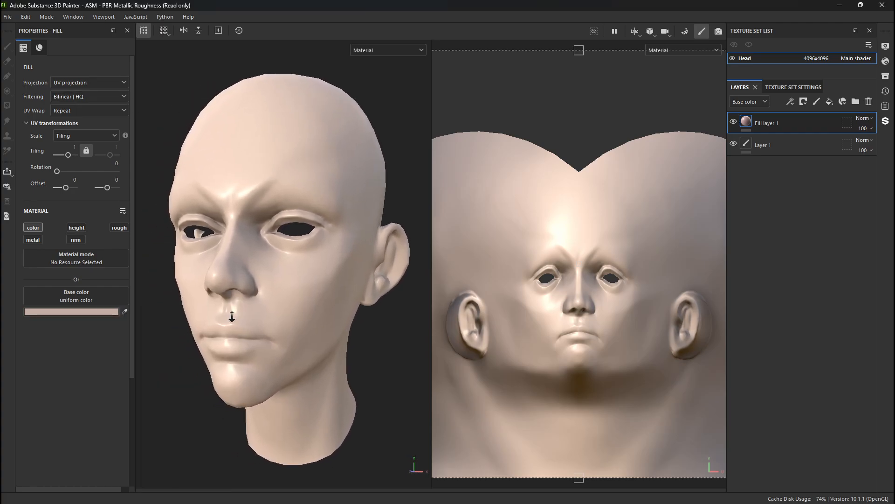
right_click_drag(231, 316, 271, 352, "alt")
left_click_drag(271, 352, 203, 329, "alt")
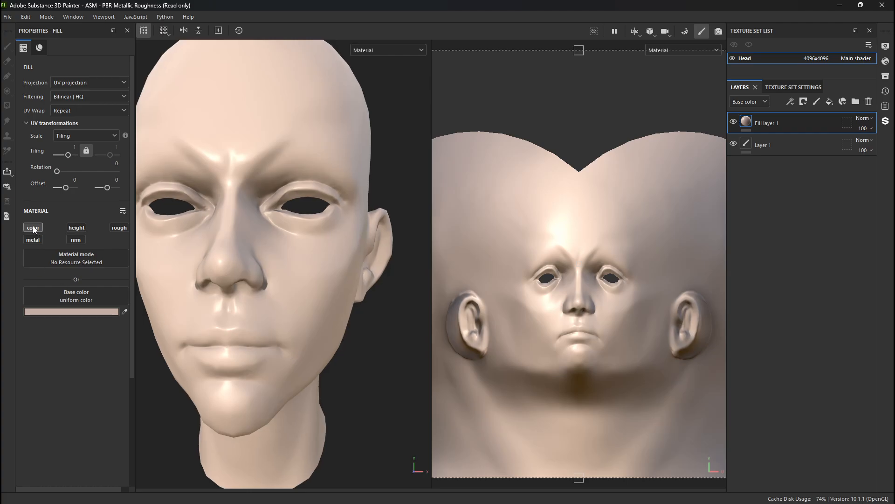
Step: Rename the fill layer as Colour
double_click(765, 124)
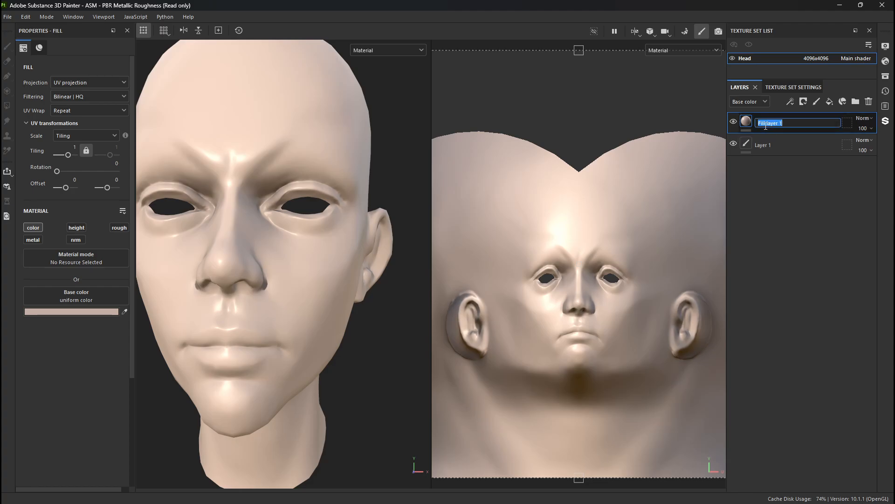
type("d")
type("olour")
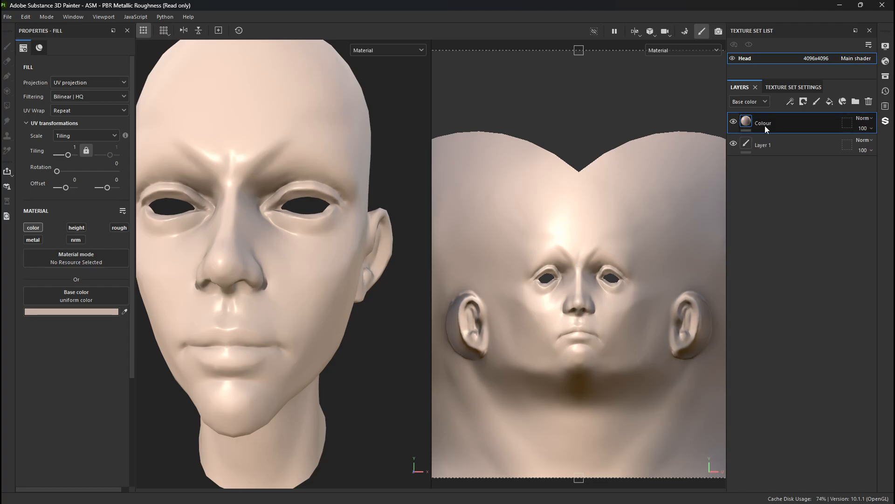
key("Return")
Step: Rotate the environment lighting and check how the skin color looks on the side of the face
left_click_drag(255, 370, 274, 304, "alt")
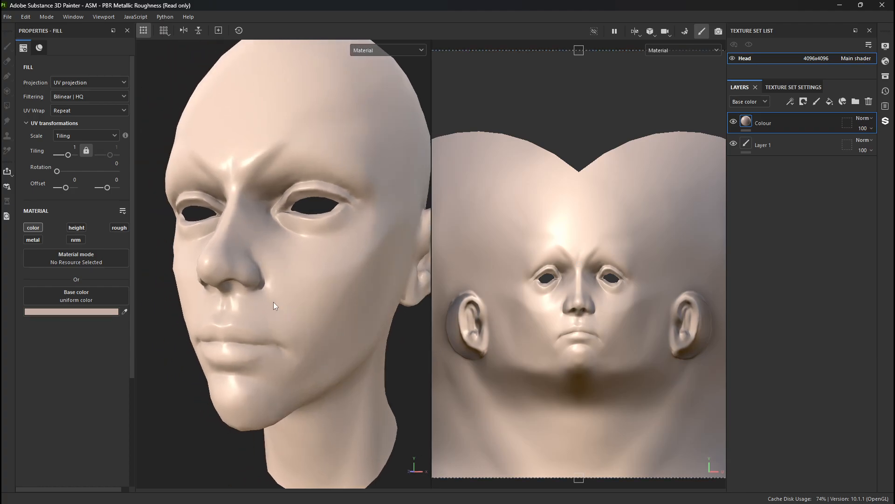
middle_click_drag(205, 221, 175, 239, "alt")
mouse_move(189, 234)
right_mouse_down("shift")
mouse_move(268, 243)
mouse_move(180, 239)
mouse_move(206, 246)
mouse_move(190, 244)
right_mouse_up("shift")
right_click_drag(210, 251, 211, 243, "shift")
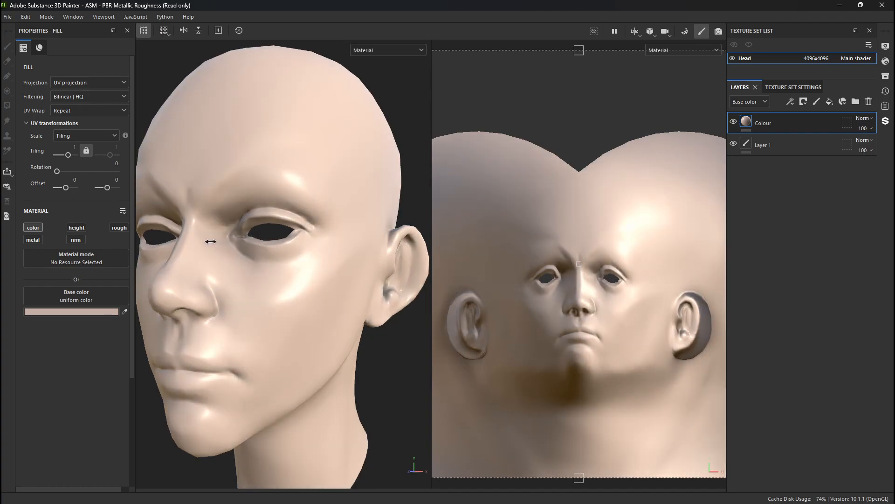
Step: Add a fill layer above Colour with only its roughness channel enabled, and set its roughness to about 0.45
left_click(830, 101)
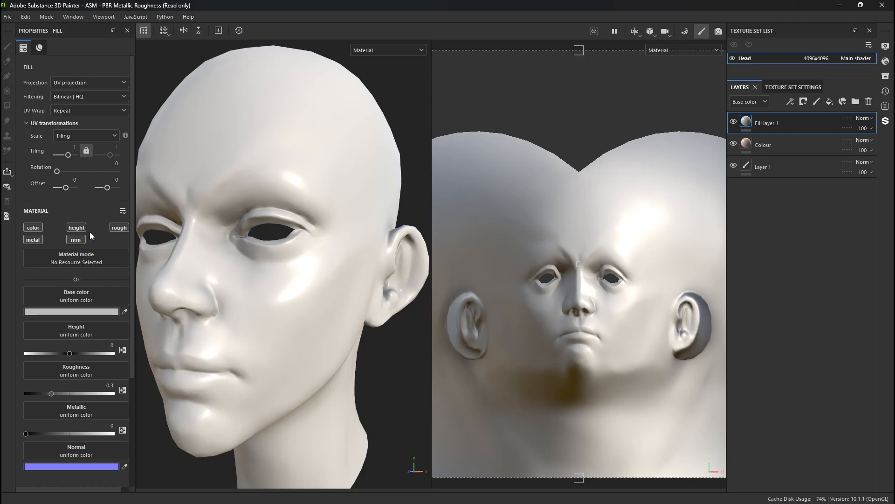
left_click(115, 229, "alt")
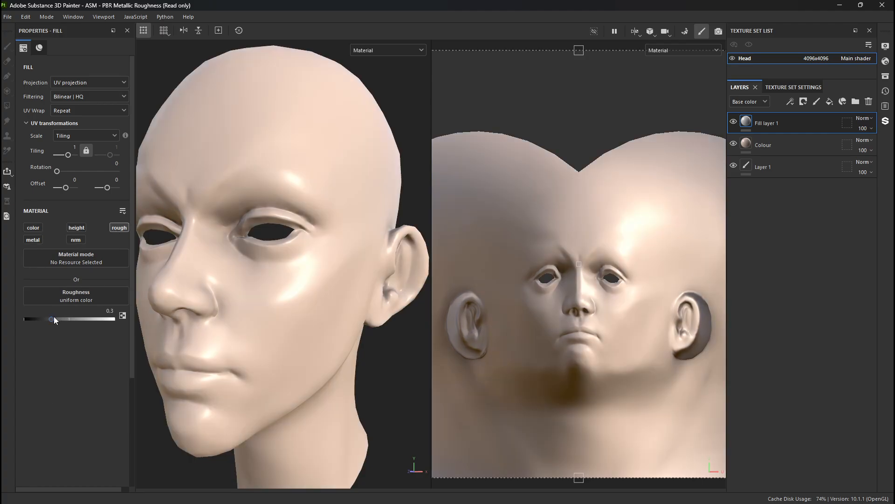
left_click_drag(54, 320, 65, 321)
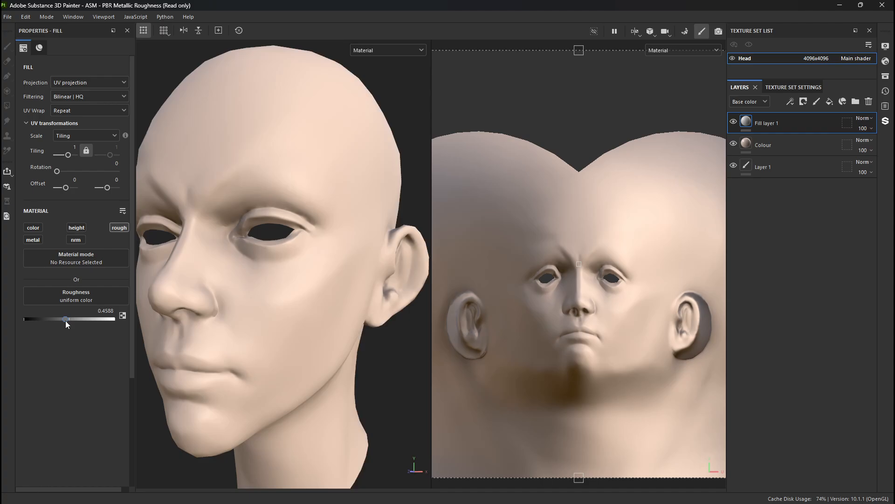
left_click_drag(324, 343, 301, 329, "alt")
right_click_drag(301, 329, 388, 336, "shift")
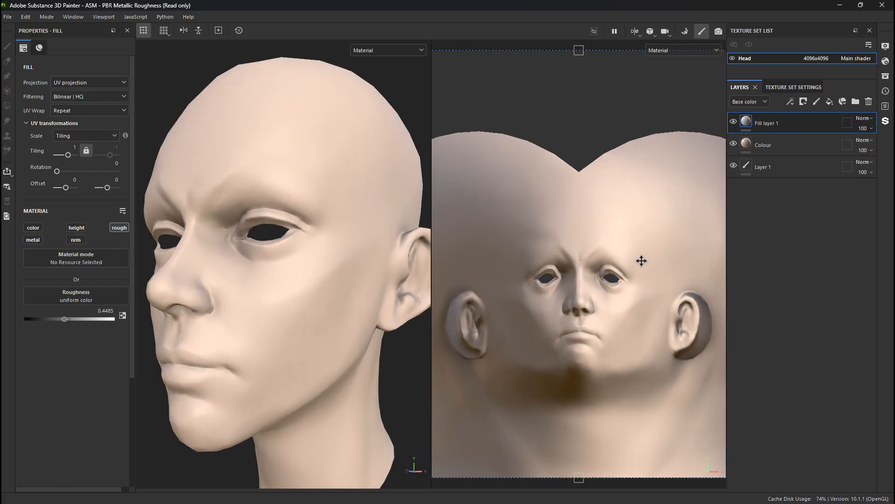
middle_click_drag(177, 307, 183, 305, "alt")
scroll(182, 305, "down", 3)
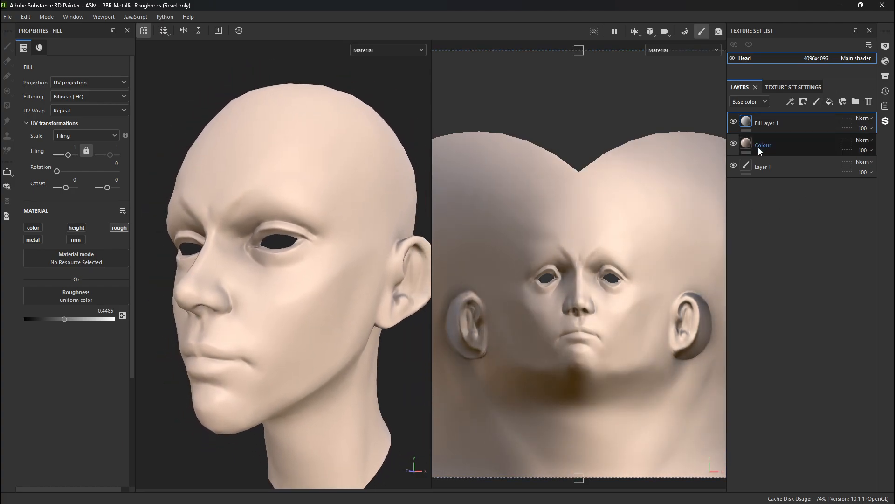
Step: Rename the new fill layer as Roughness
double_click(774, 126)
type("Rou")
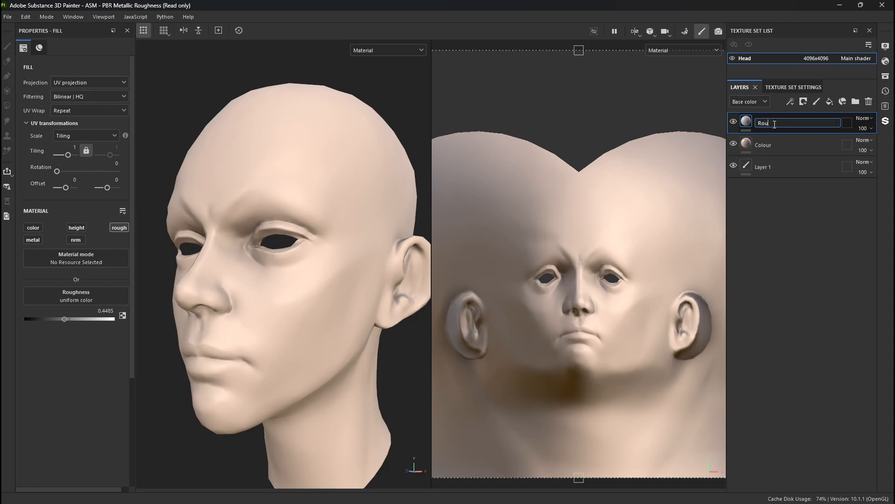
type("ghness")
key("Return")
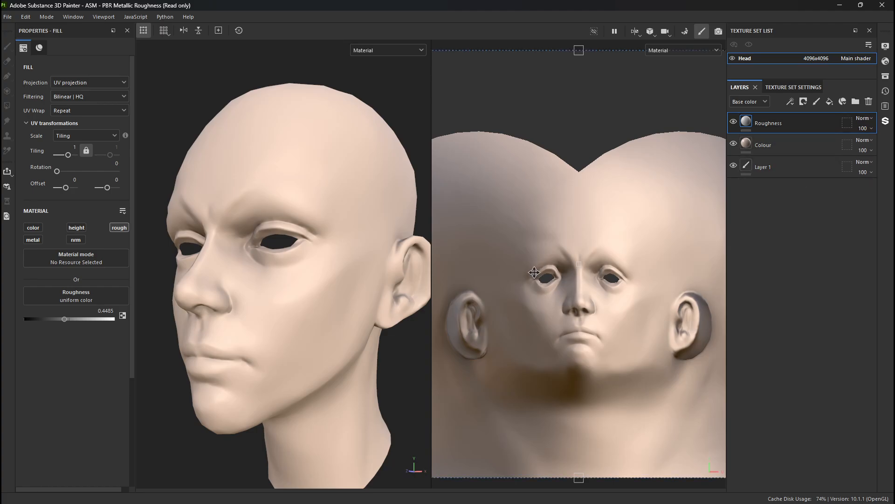
Step: Add a fill layer directly above Colour with only its color channel enabled, and set its base color to bright blue 001CFF
left_click(777, 149)
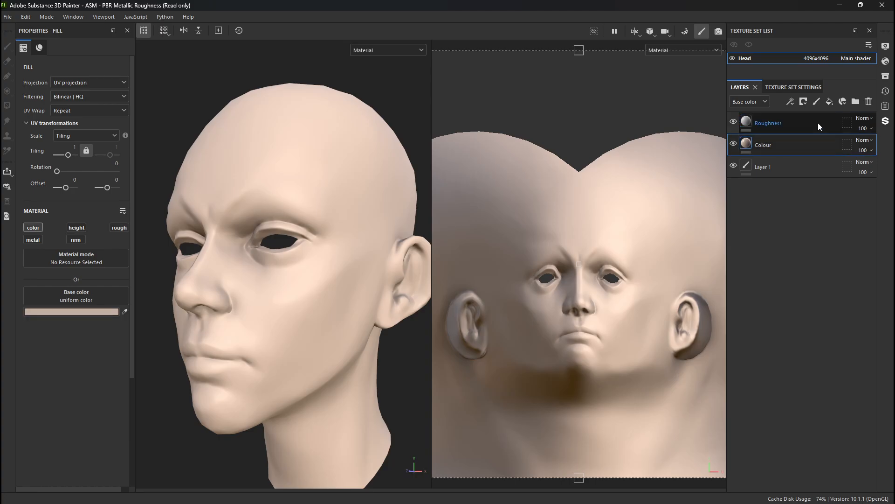
left_click(830, 102)
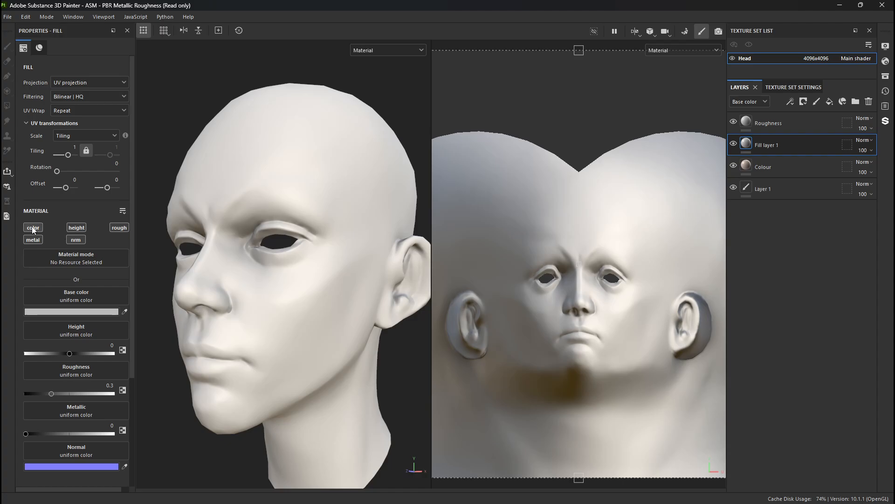
left_click(52, 312)
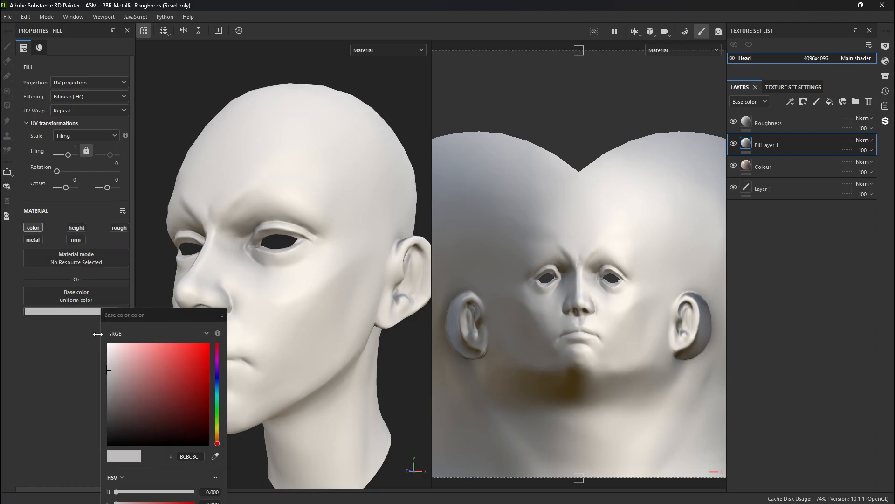
left_click_drag(177, 387, 843, 5)
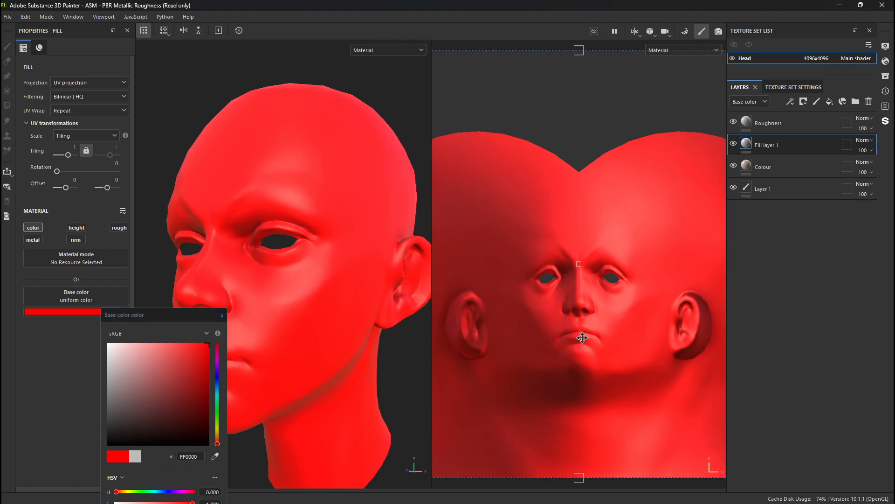
left_click(216, 379)
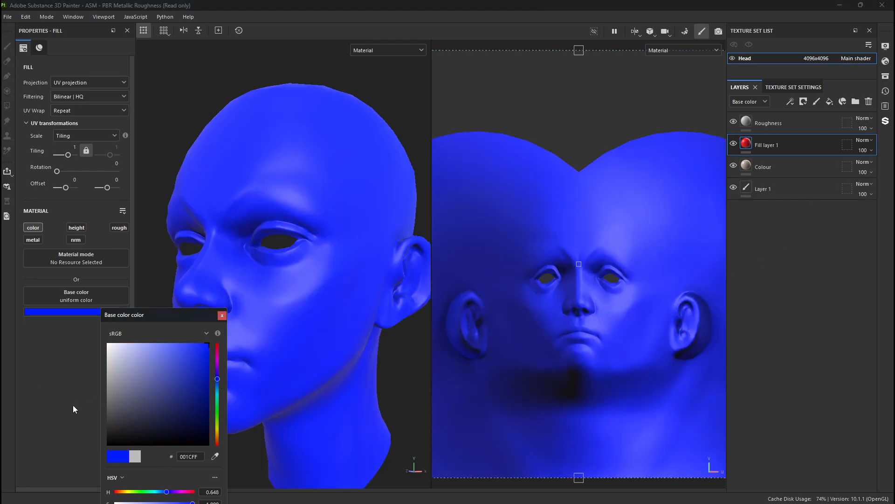
left_click(221, 316)
left_click_drag(244, 312, 245, 272, "alt")
Step: Rename the blue fill layer as Reddening
double_click(778, 145)
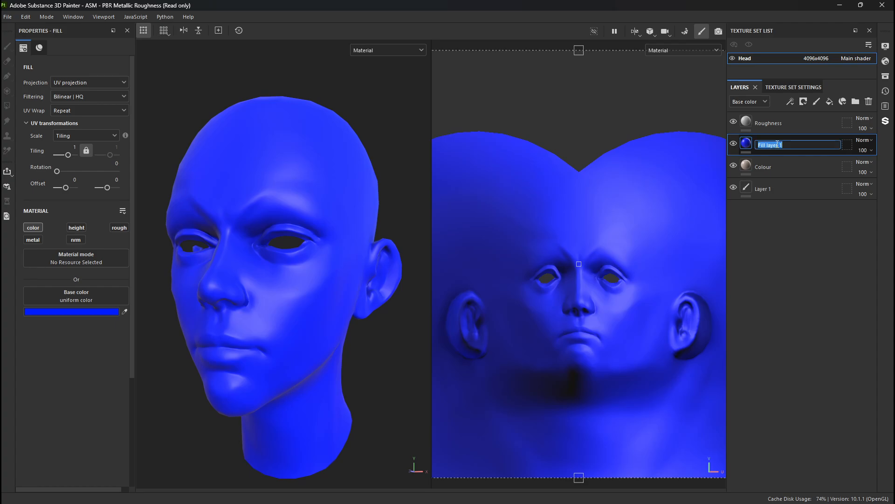
type("Reddening")
key("Return")
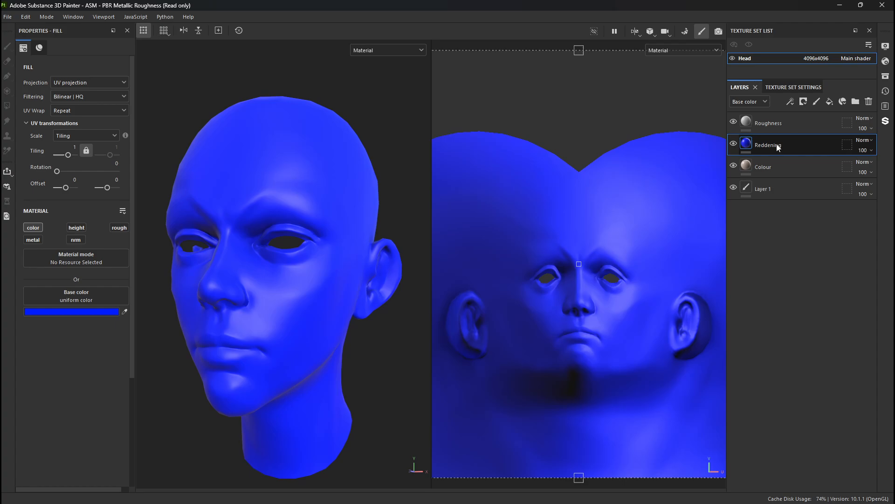
Step: Add a black mask to the Reddening layer and compare the properties of its fill and its mask
right_click(796, 147)
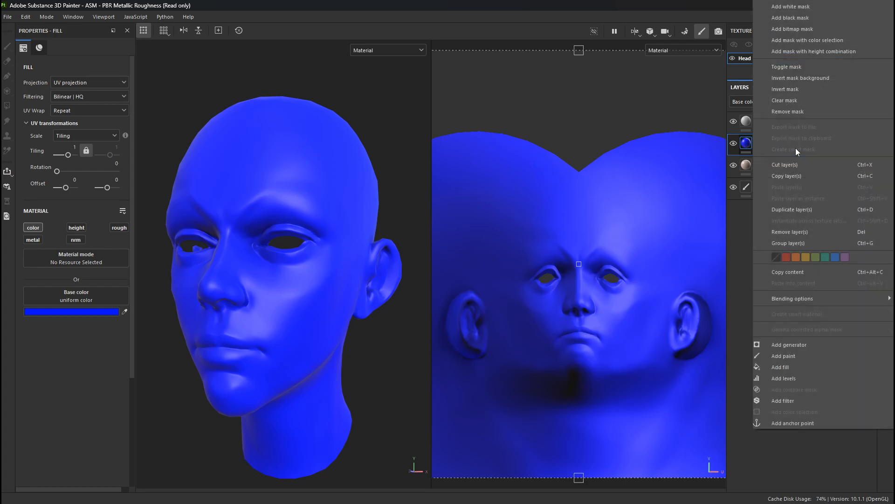
left_click(792, 18)
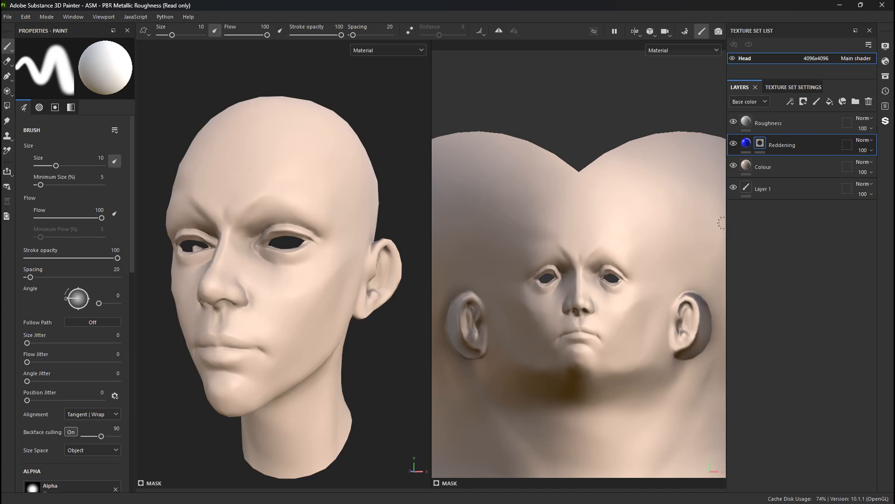
left_click(748, 146)
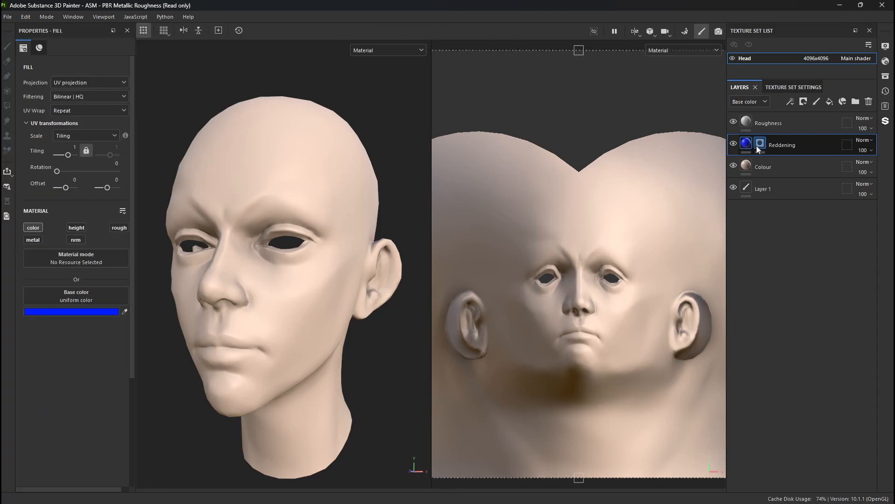
left_click(757, 147)
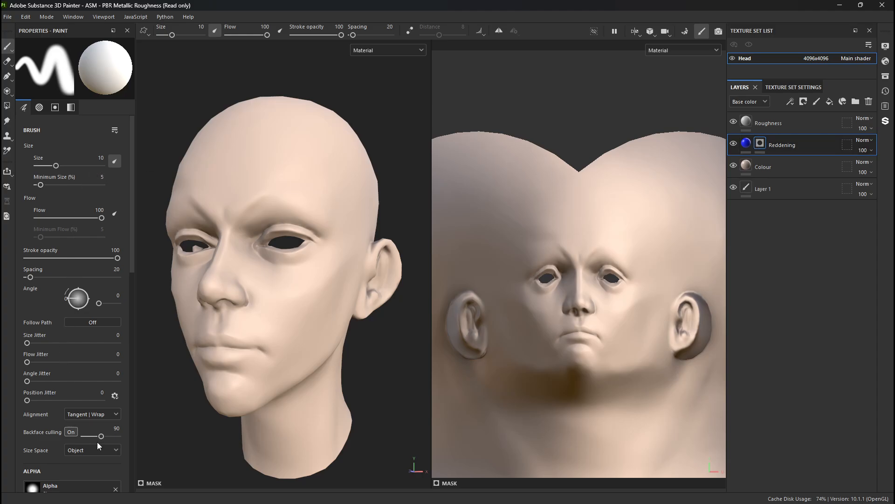
left_click(746, 145)
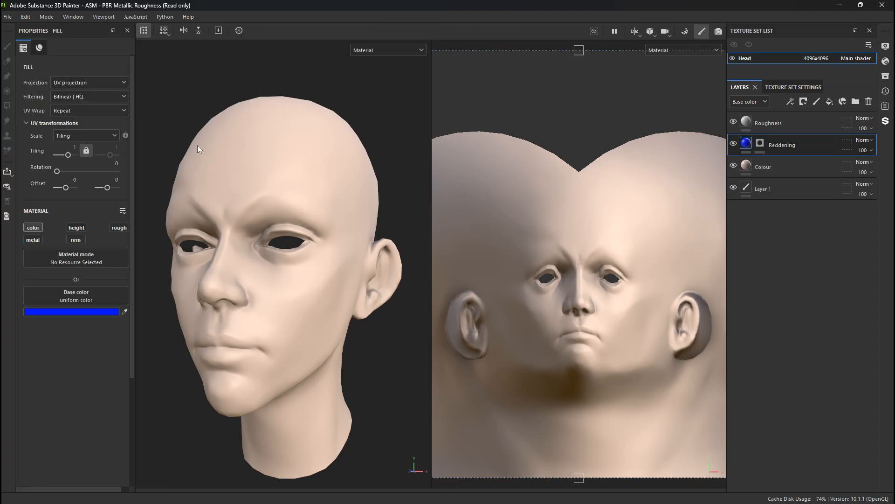
left_click(762, 145)
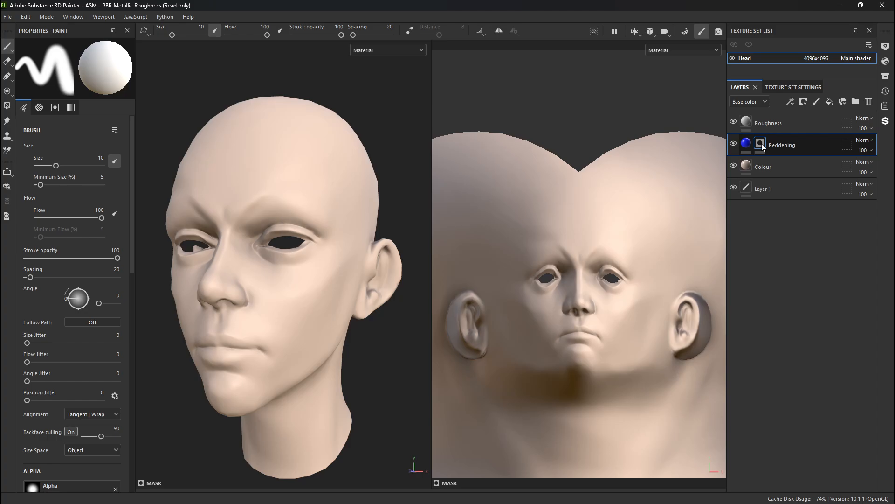
Step: Add an Ambient Occlusion generator to the Reddening layer's mask
right_click(759, 146)
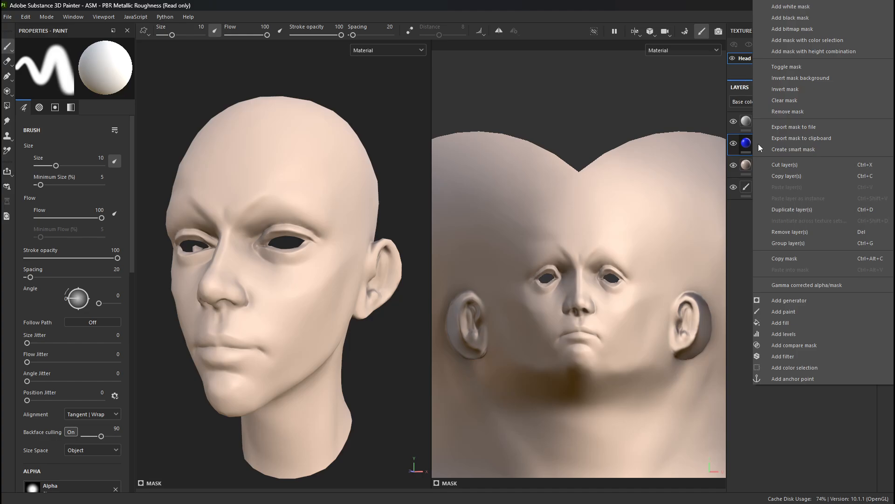
left_click(793, 300)
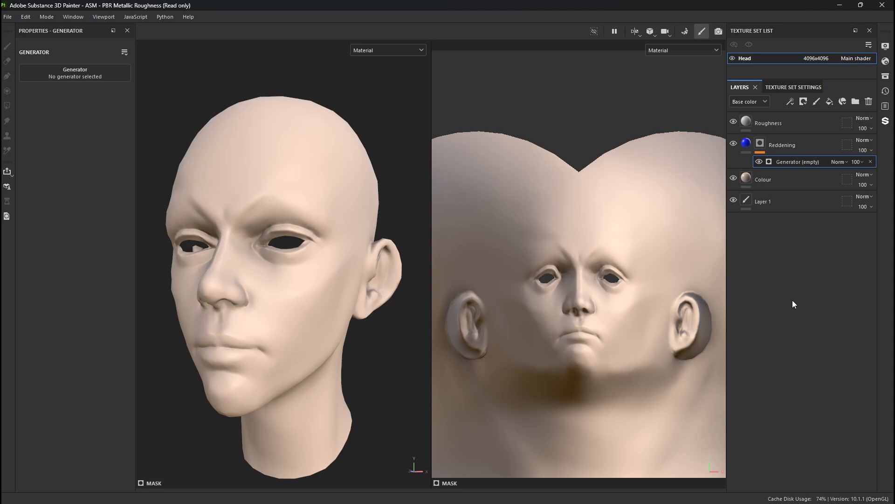
left_click(56, 74)
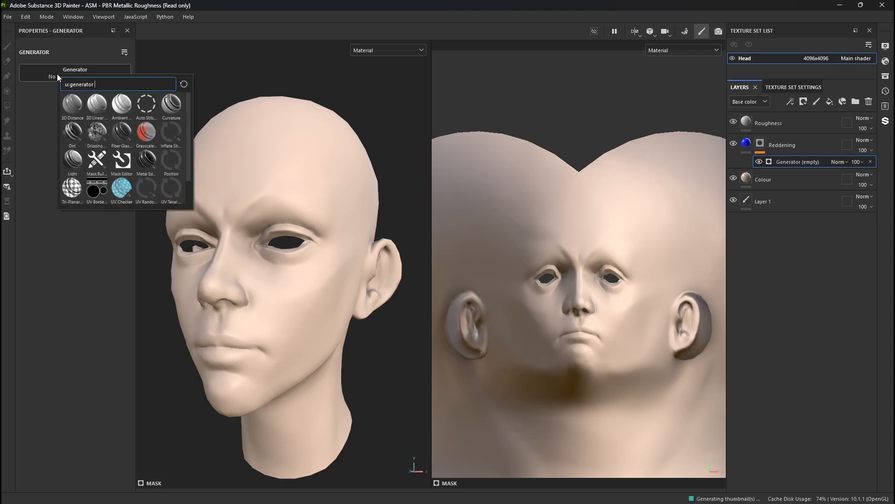
mouse_move(124, 108)
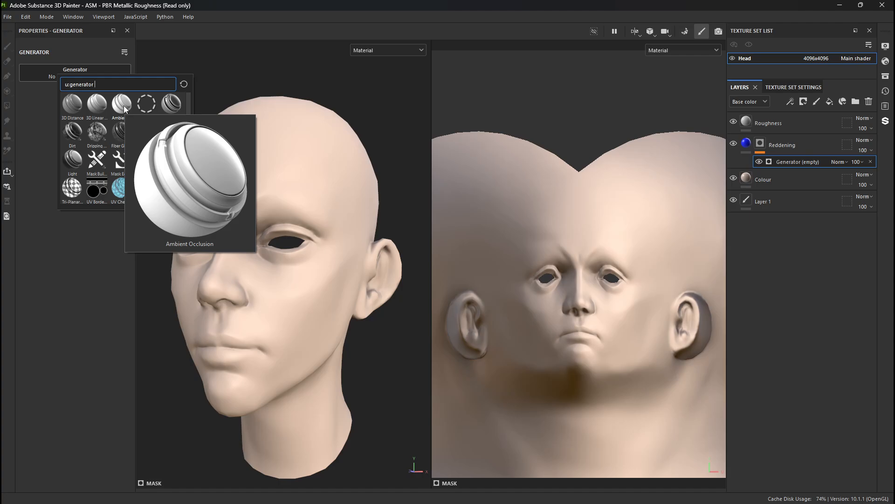
left_click(124, 106)
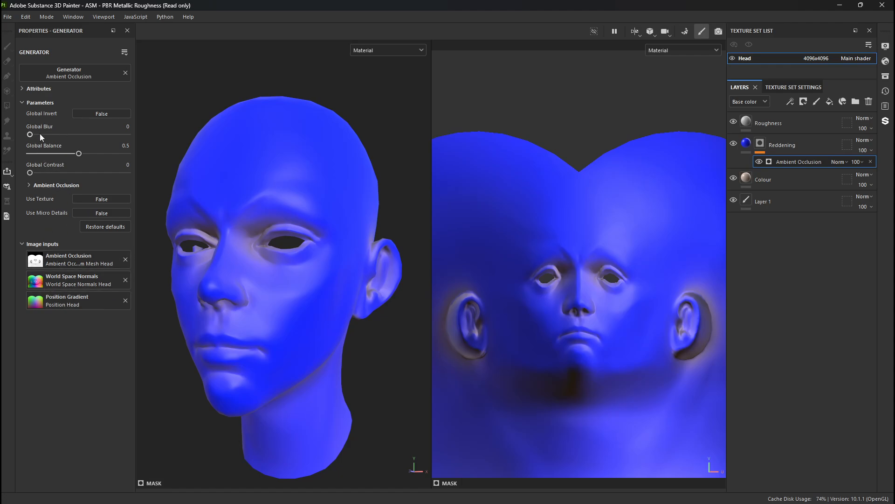
Step: Set the Ambient Occlusion generator's Global Balance to 0.46 and its Global Invert to True, then check the masked areas on the head
mouse_move(40, 133)
left_mouse_down()
mouse_move(64, 134)
mouse_move(55, 157)
mouse_move(74, 157)
left_mouse_up()
key("ctrl+z")
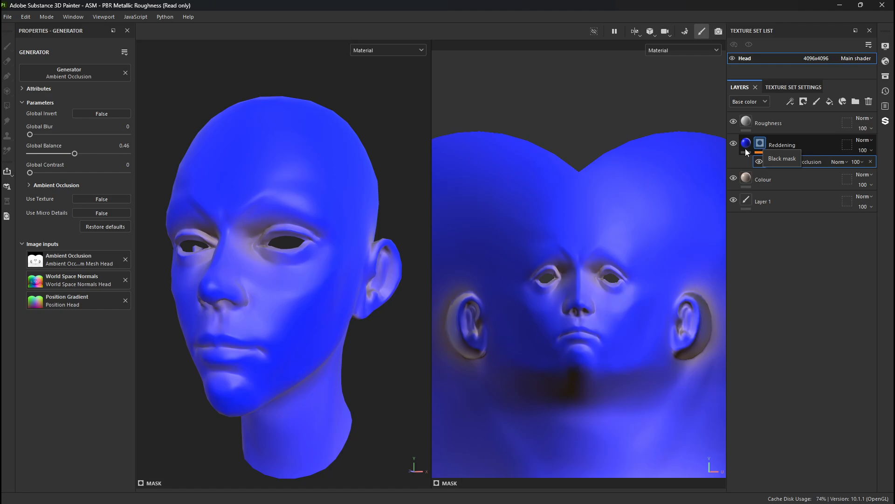
left_click(85, 114)
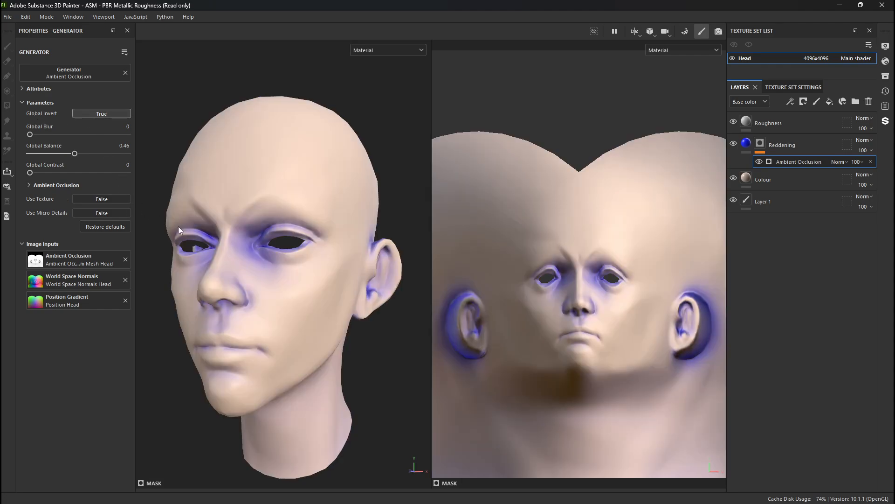
left_click_drag(178, 225, 257, 239, "alt")
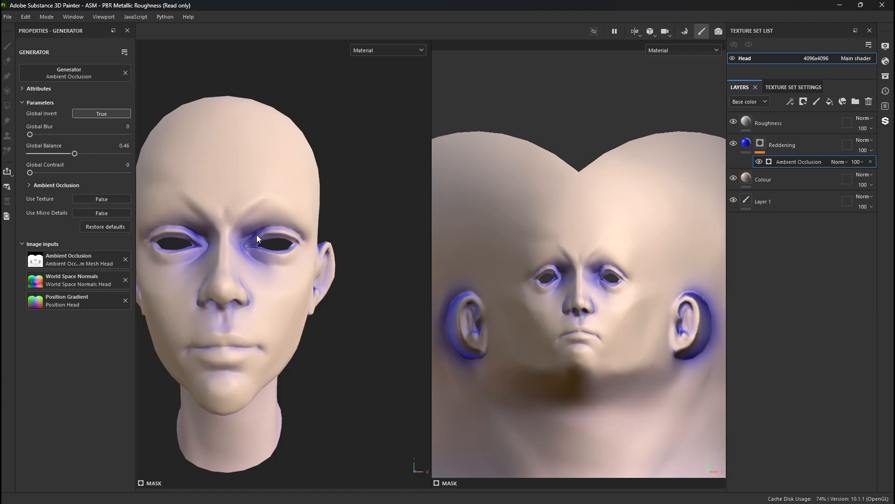
left_click_drag(365, 271, 266, 280, "alt")
Step: Set the Reddening layer's base color to red BE2D2D
left_click(747, 142)
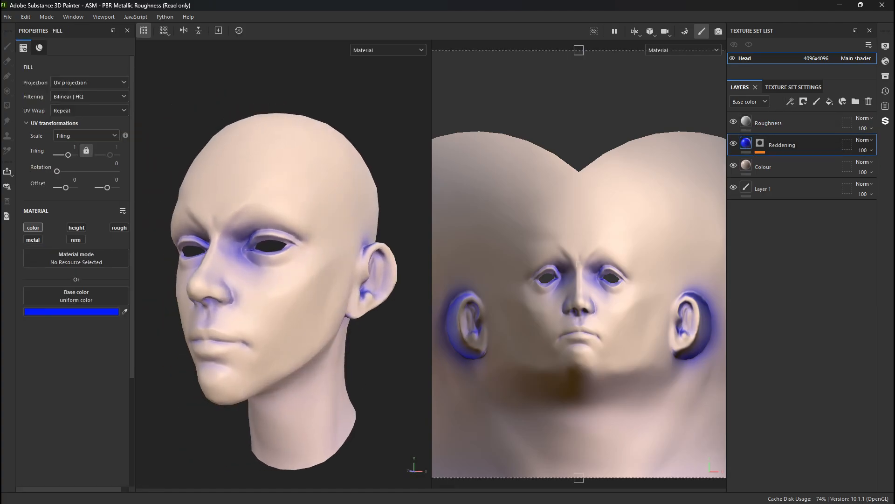
left_click(54, 312)
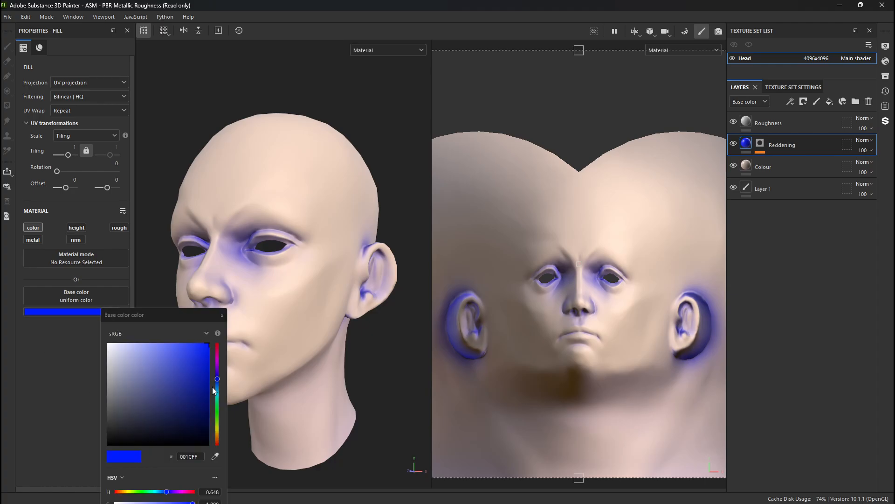
mouse_move(217, 390)
left_mouse_down()
mouse_move(217, 338)
mouse_move(177, 382)
mouse_move(184, 368)
left_mouse_up()
left_click(197, 365)
left_click(189, 362)
left_click_drag(345, 410, 396, 411, "alt")
right_click_drag(282, 320, 233, 317, "alt")
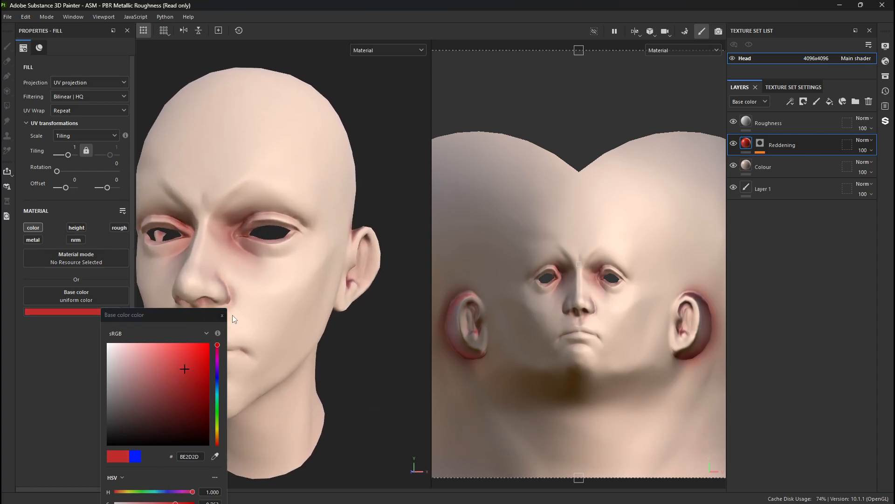
left_click(225, 317)
Step: Examine the red tint around the eyes, nose and ears from several angles with the Reddening mask selected
left_click_drag(225, 317, 264, 306, "alt")
right_click_drag(252, 226, 326, 297, "alt")
middle_click_drag(325, 297, 277, 196, "alt")
right_click_drag(279, 210, 144, 119, "alt")
mouse_move(192, 185)
left_mouse_down("alt")
mouse_move(218, 195)
mouse_move(308, 152)
mouse_move(220, 150)
left_mouse_up("alt")
left_click(759, 144)
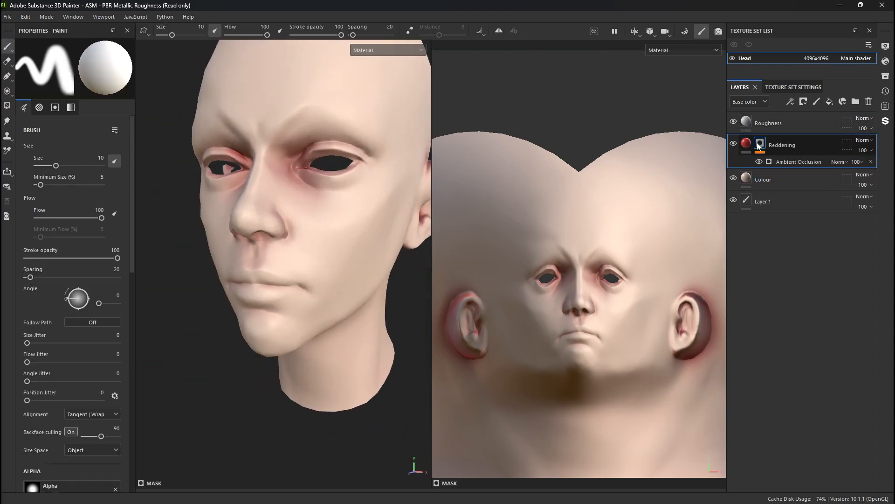
middle_click_drag(278, 204, 272, 255, "alt")
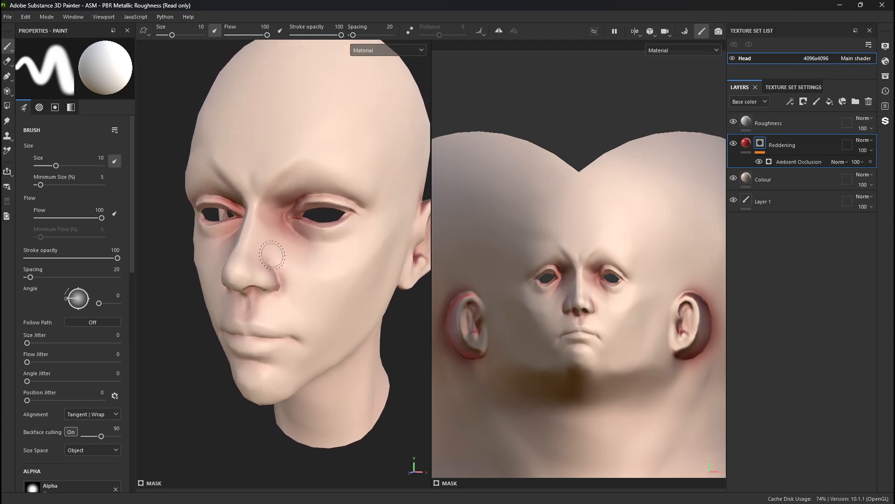
left_click_drag(272, 255, 286, 225, "alt")
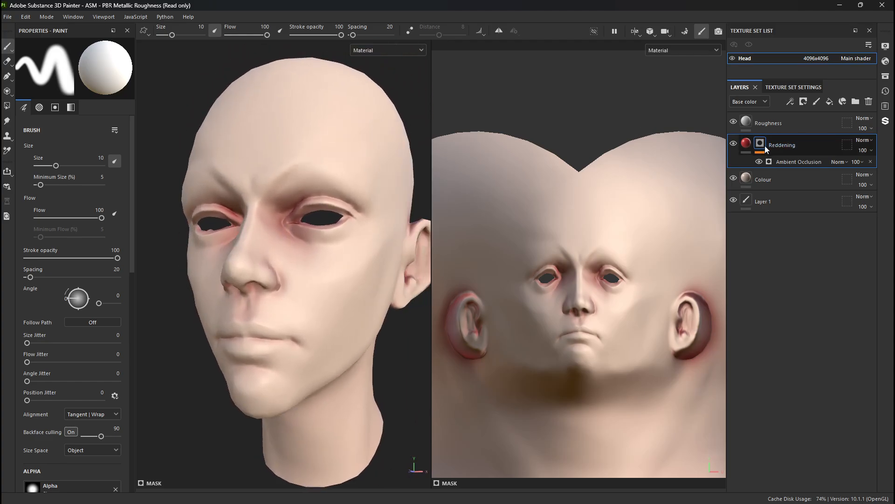
Step: Set the Reddening layer's base color to the muted red A94F4F
left_click(746, 144)
left_click(104, 312)
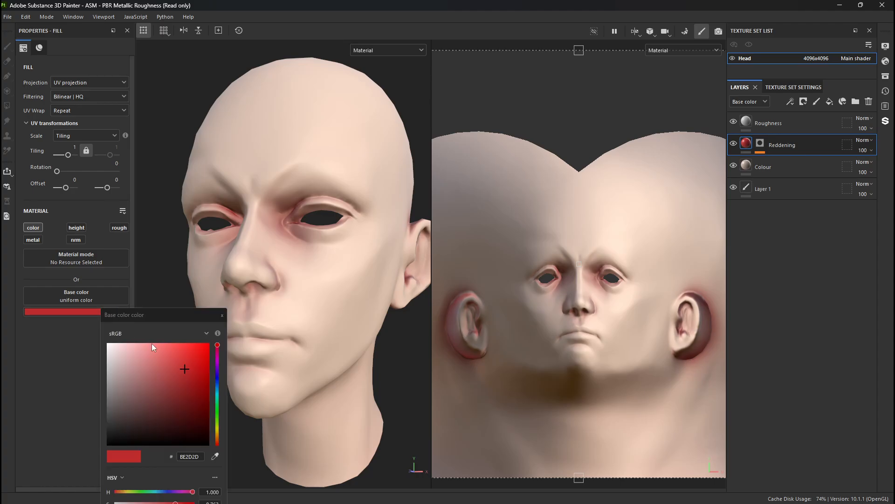
left_click_drag(184, 368, 161, 377)
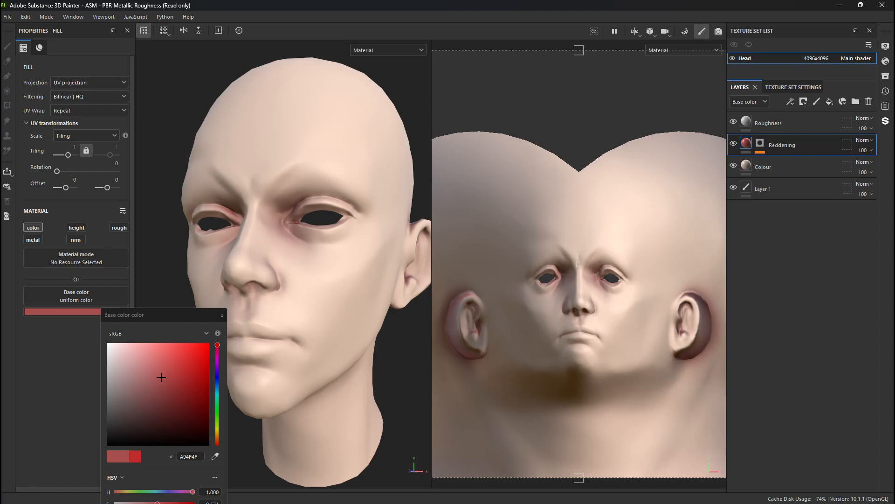
left_click_drag(165, 309, 152, 104)
left_click(213, 108)
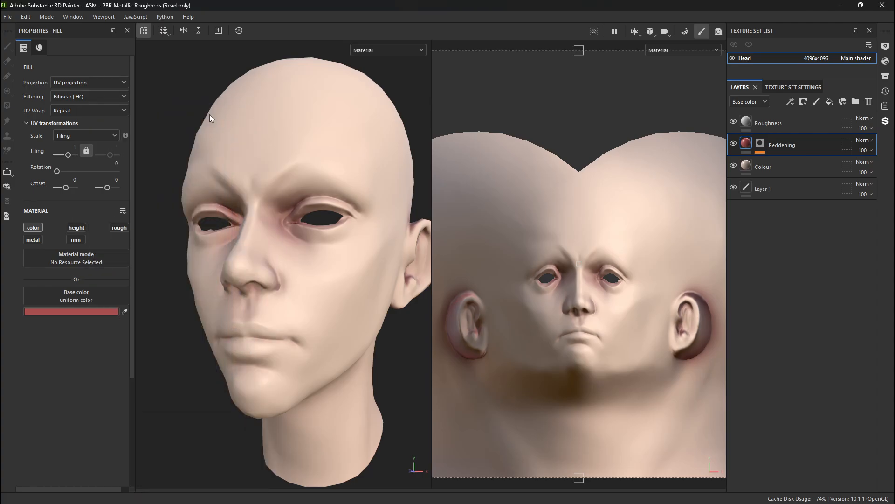
Step: Try Multiply blending on the Reddening layer with base colors D32F2F, 4E0000 and BA3232, and return its blend mode to Normal
left_click(864, 141)
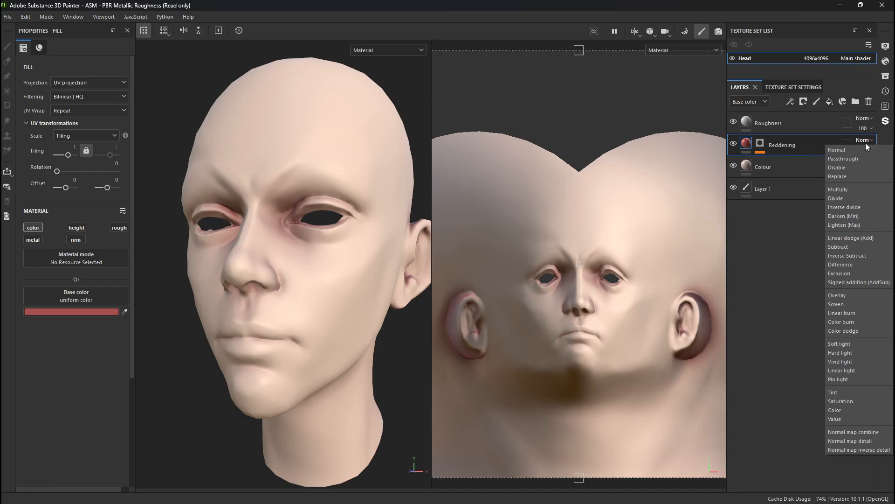
left_click(841, 189)
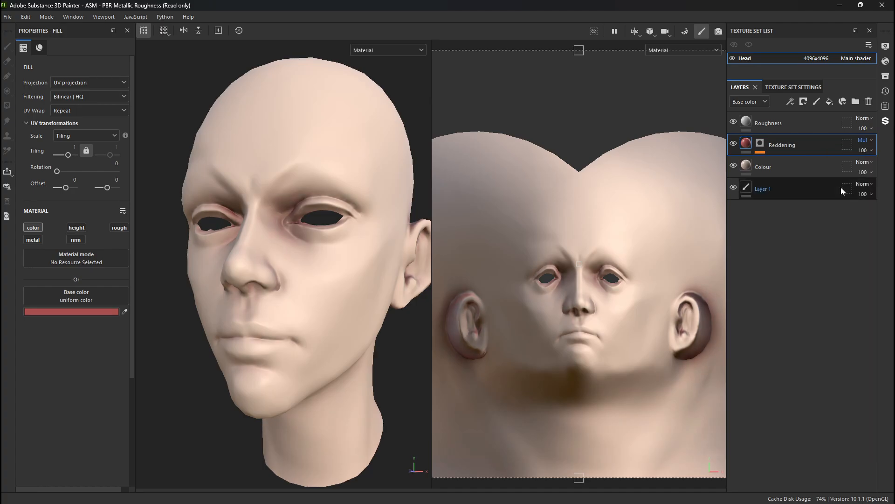
left_click(74, 314)
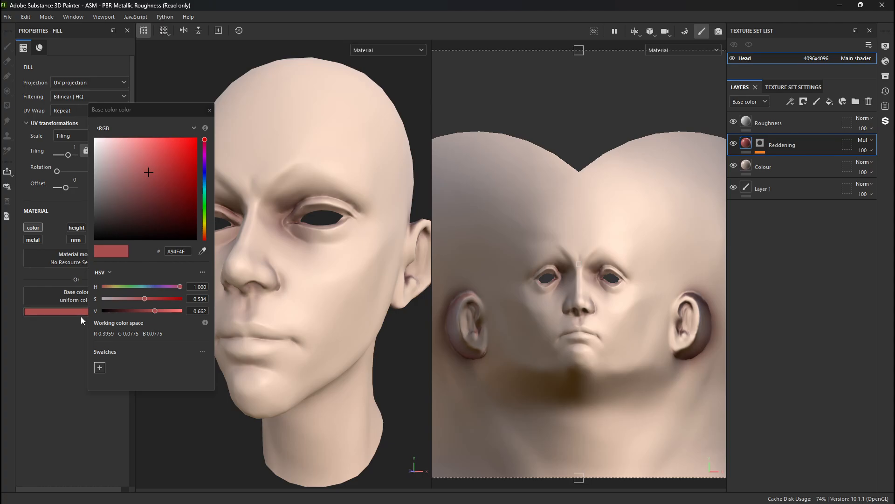
left_click_drag(139, 236, 173, 156)
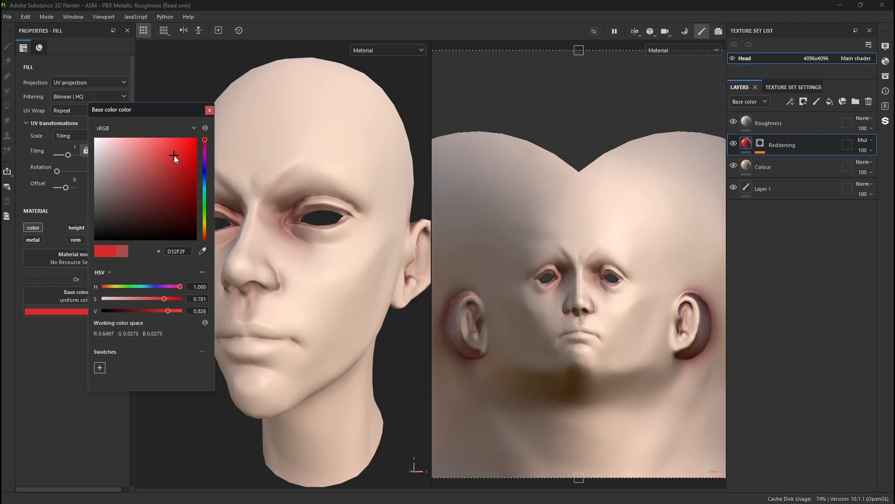
mouse_move(174, 157)
left_mouse_down()
mouse_move(158, 141)
mouse_move(77, 122)
mouse_move(108, 142)
mouse_move(113, 203)
mouse_move(197, 208)
left_mouse_up()
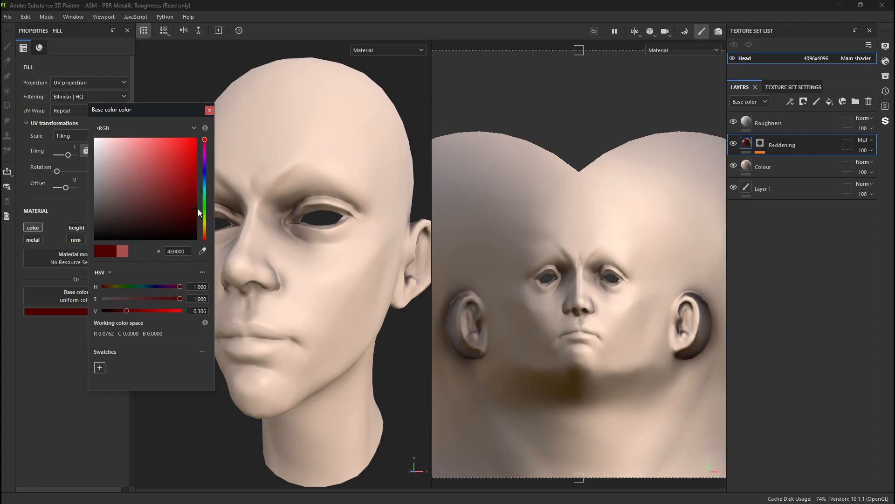
mouse_move(198, 209)
left_mouse_down()
mouse_move(194, 184)
mouse_move(164, 175)
mouse_move(169, 165)
left_mouse_up()
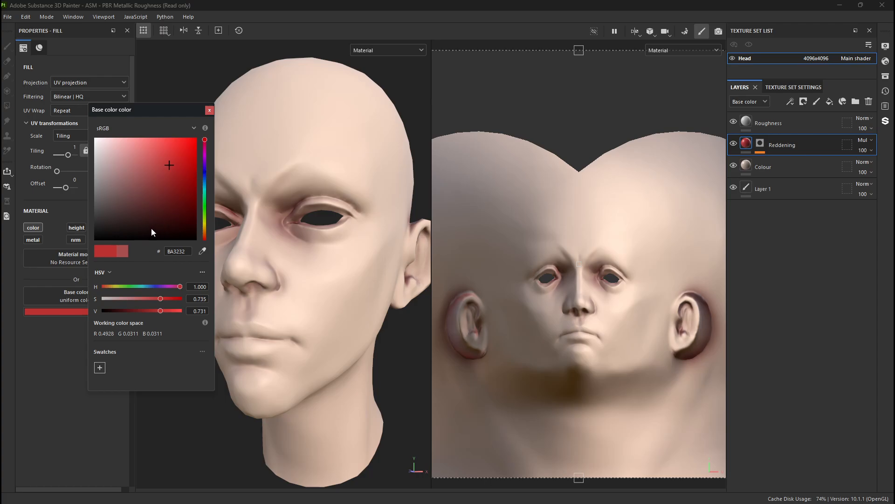
left_click(869, 144)
left_click(858, 150)
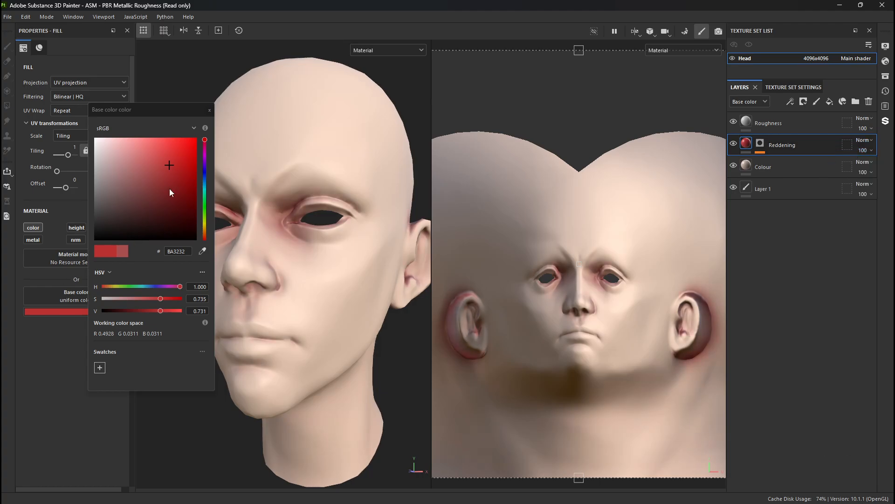
Step: Darken the Reddening layer's base color and shift its hue to a deep orange-red
left_click_drag(173, 167, 166, 177)
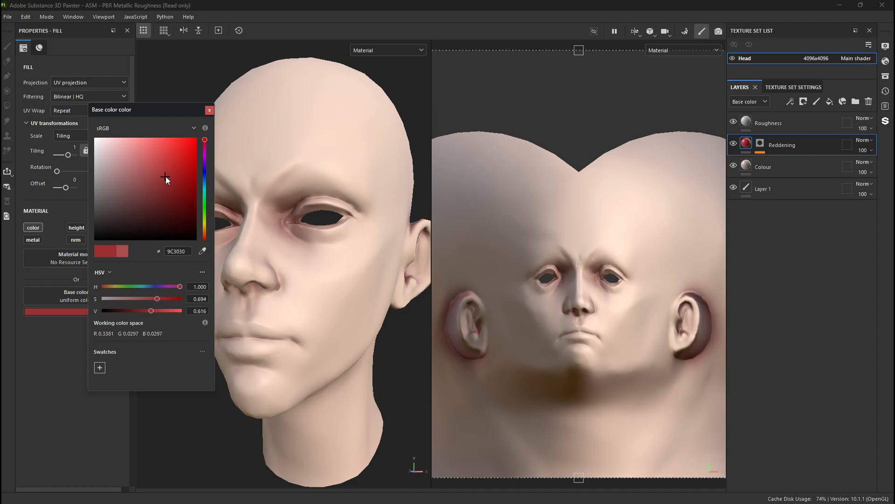
left_click_drag(204, 141, 217, 287)
left_click_drag(205, 238, 204, 234)
left_click_drag(160, 166, 181, 178)
left_click(209, 111)
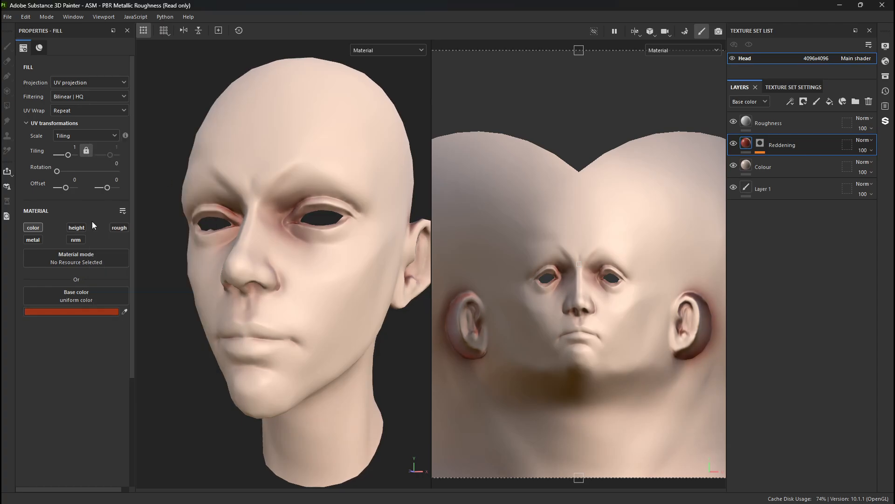
Step: Add a fill layer above Reddening with only the color channel active and set its base color to blue 1B57A9
left_click(830, 101)
left_click(30, 228)
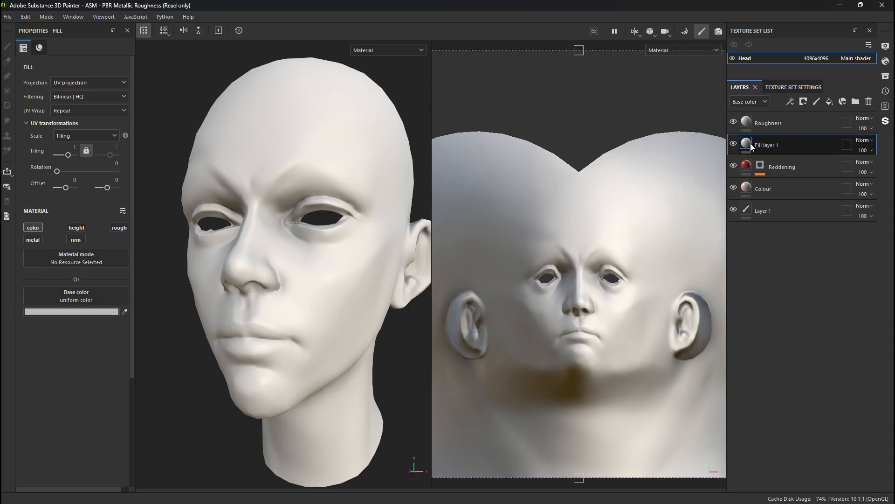
left_click(79, 311)
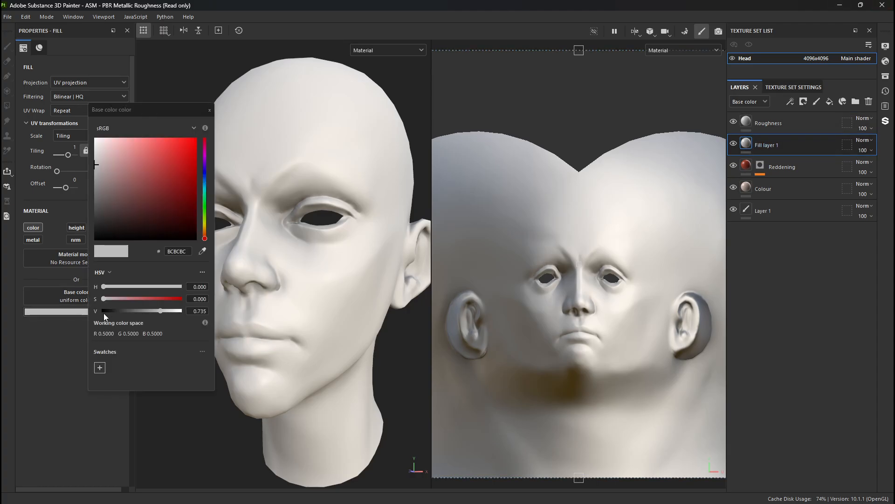
left_click(204, 180)
left_click(182, 172)
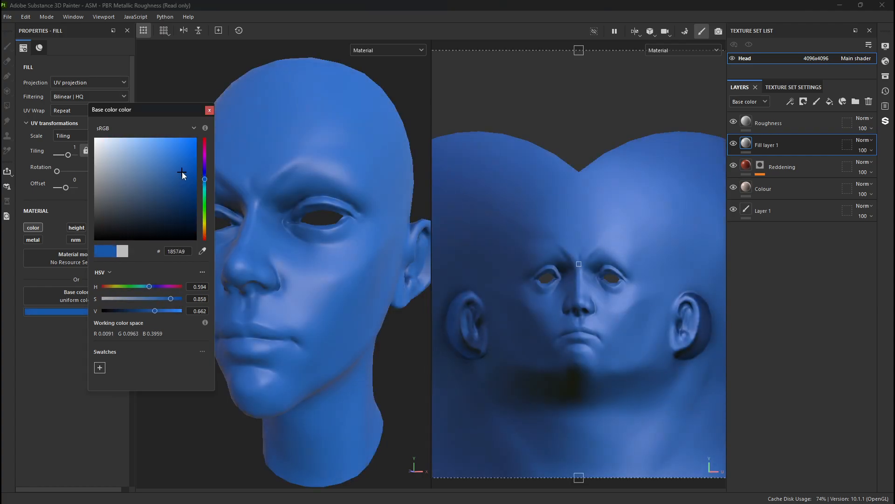
left_click(210, 110)
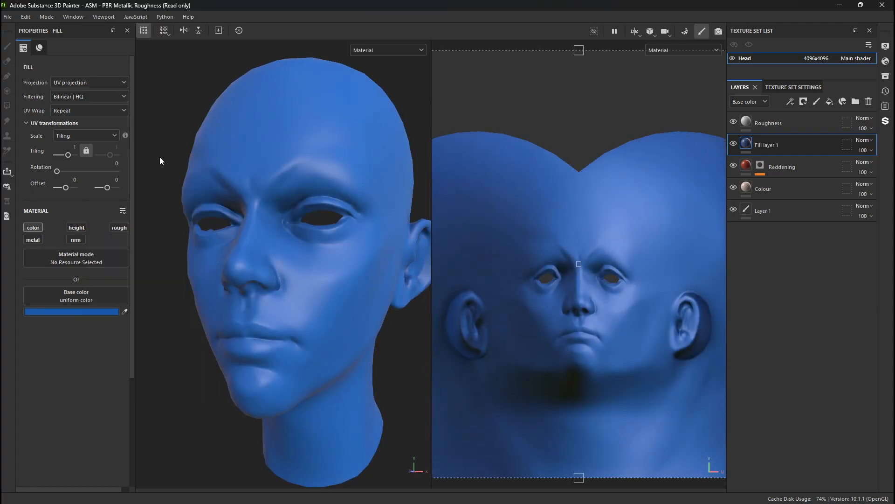
Step: Rename the new blue fill layer as HLight
double_click(763, 145)
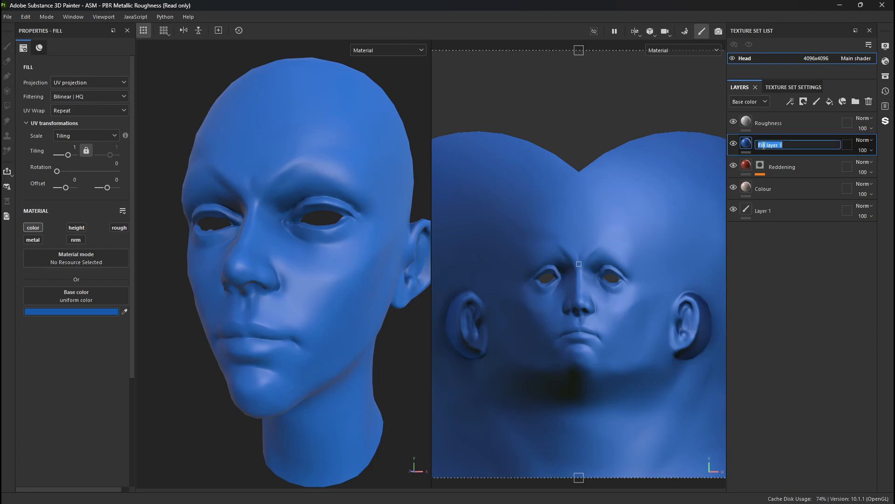
type("Hi")
type("Light")
key("Return")
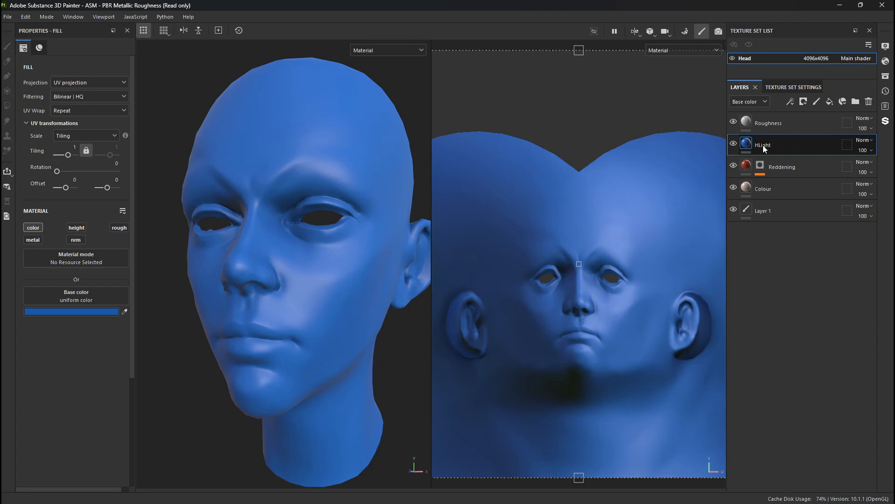
Step: Add a black mask to the HLight layer and apply a Light generator to it
right_click(747, 143)
left_click(768, 155)
right_click(761, 145)
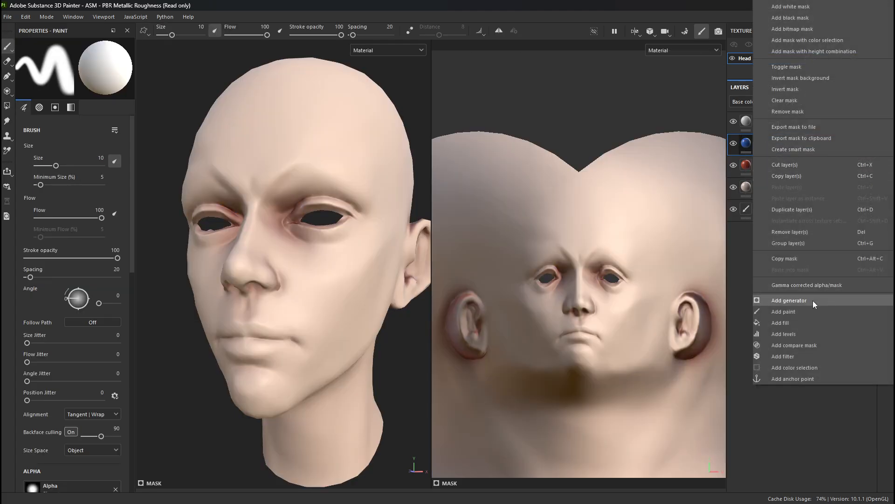
left_click(813, 301)
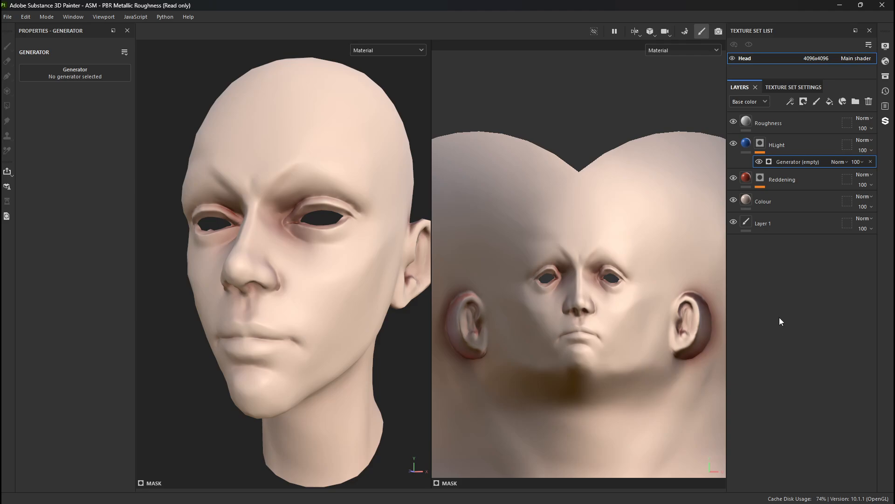
left_click(70, 75)
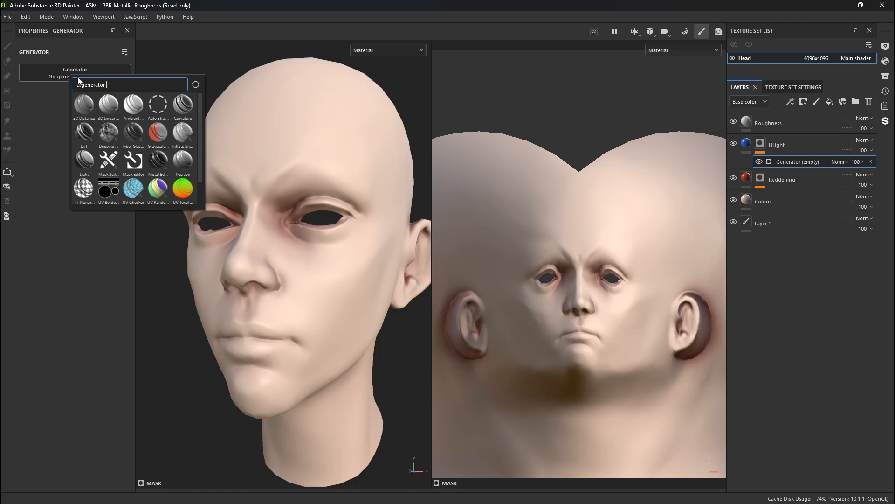
mouse_move(81, 157)
mouse_move(191, 105)
mouse_move(188, 164)
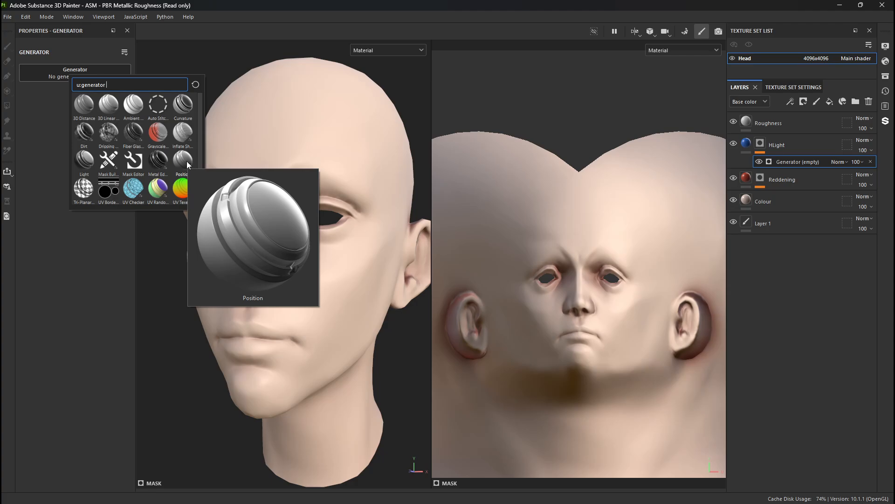
left_click(91, 161)
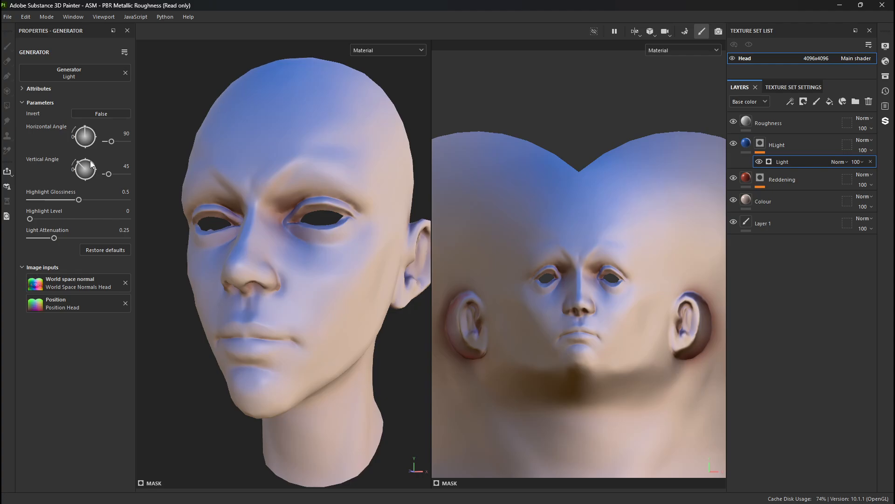
Step: Check the blue light mask around the head and set the Light generator's Vertical Angle to 12
left_click_drag(236, 245, 270, 256, "alt")
right_click_drag(270, 256, 44, 74, "alt")
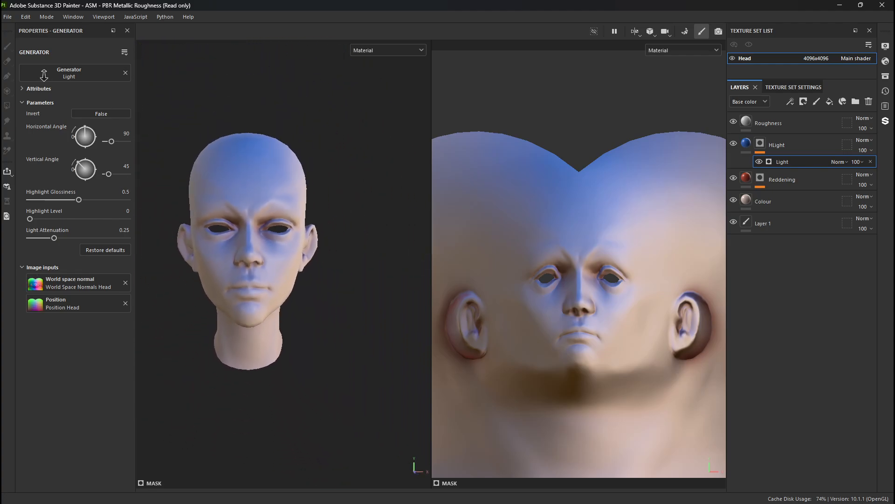
middle_click_drag(264, 165, 268, 193, "alt")
left_click_drag(268, 193, 170, 168, "alt")
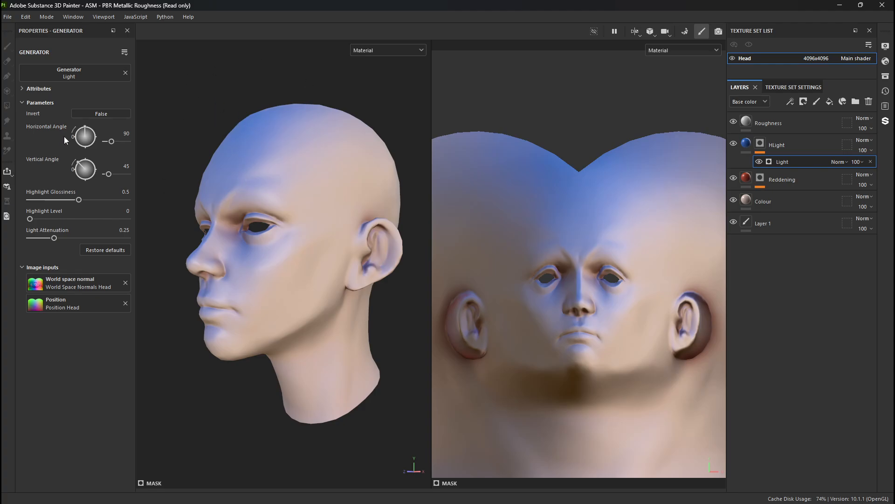
left_click_drag(85, 132, 53, 167)
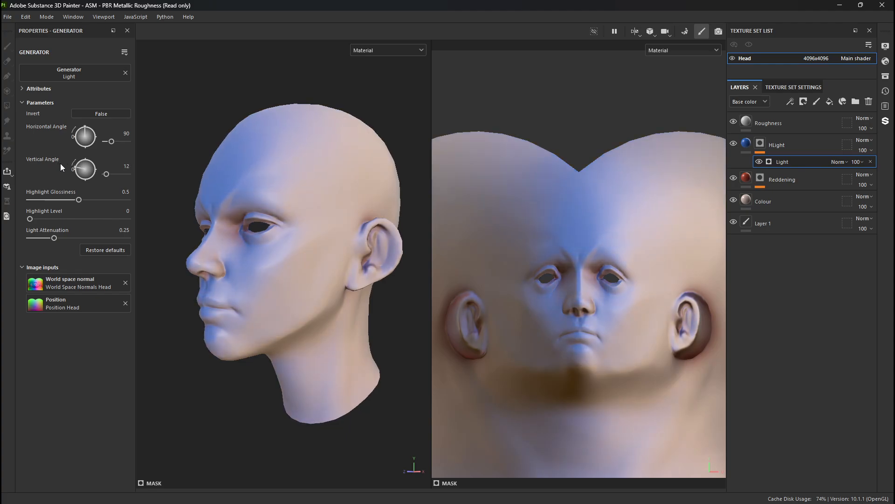
Step: Set the Light generator's Highlight Glossiness to 0.96 and Light Attenuation to 0.68, and inspect the highlights on the face up close
mouse_move(30, 219)
left_mouse_down()
mouse_move(59, 217)
mouse_move(14, 217)
left_mouse_up()
left_click_drag(79, 200, 124, 200)
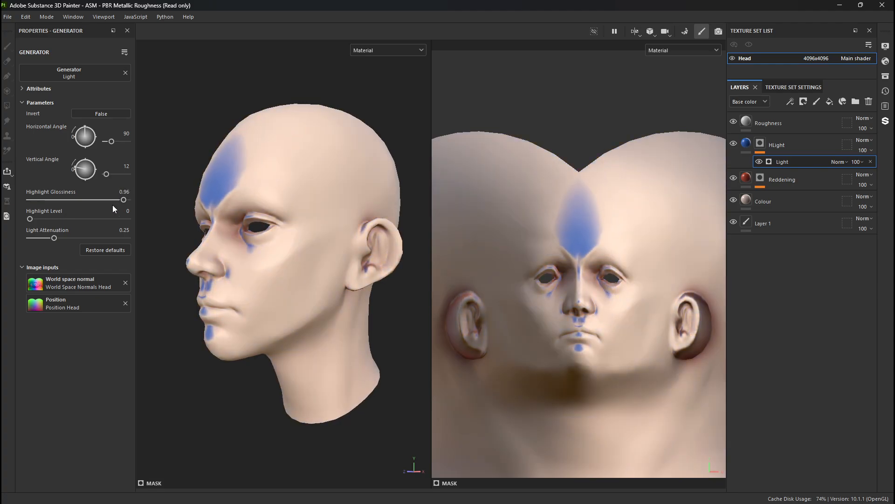
left_click_drag(57, 237, 100, 233)
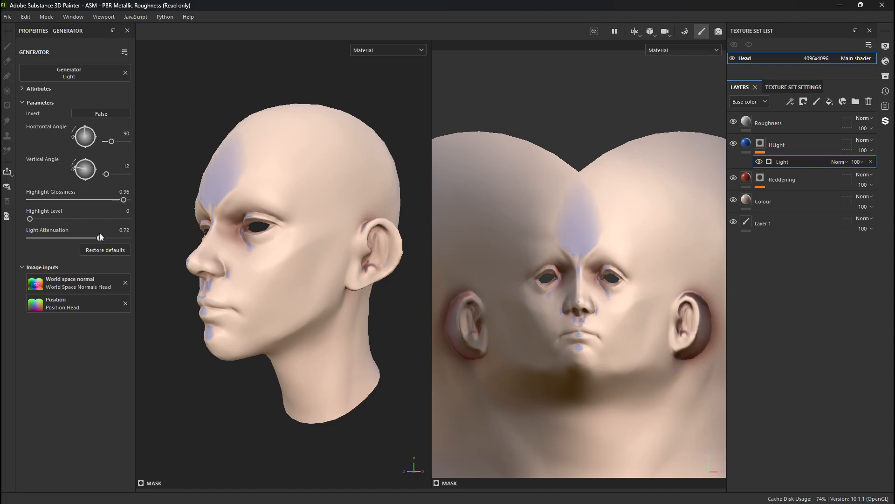
left_click_drag(191, 259, 256, 271, "alt")
right_click_drag(257, 272, 397, 316, "alt")
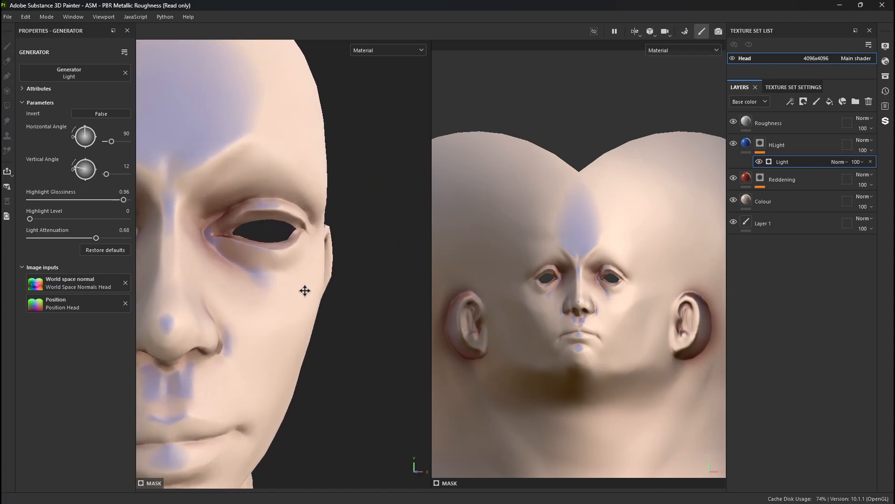
middle_click_drag(303, 289, 373, 252, "alt")
left_click_drag(299, 242, 327, 233, "alt")
right_click_drag(326, 233, 316, 207, "alt")
left_click_drag(316, 207, 116, 170, "alt")
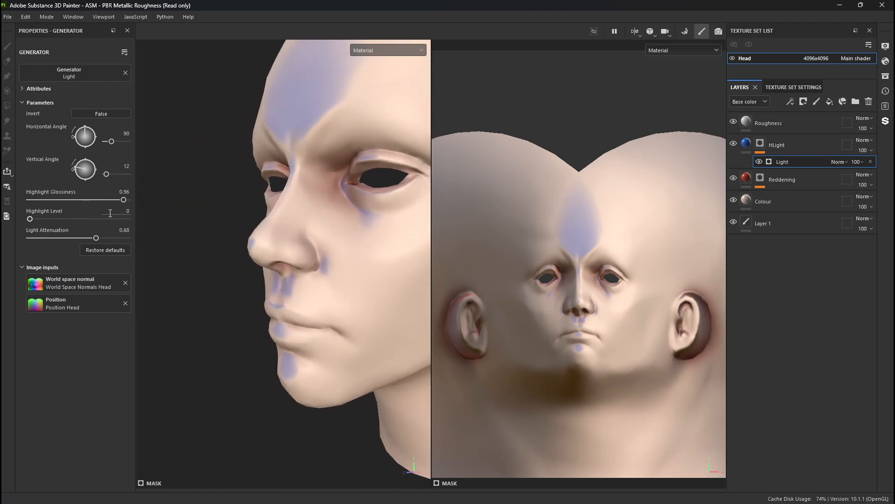
Step: Set the Light generator's Light Attenuation to 0.3, Highlight Glossiness to 0.69 and Vertical Angle to 63
left_click_drag(96, 238, 67, 238)
mouse_move(111, 200)
left_mouse_down()
mouse_move(86, 203)
mouse_move(97, 203)
left_mouse_up()
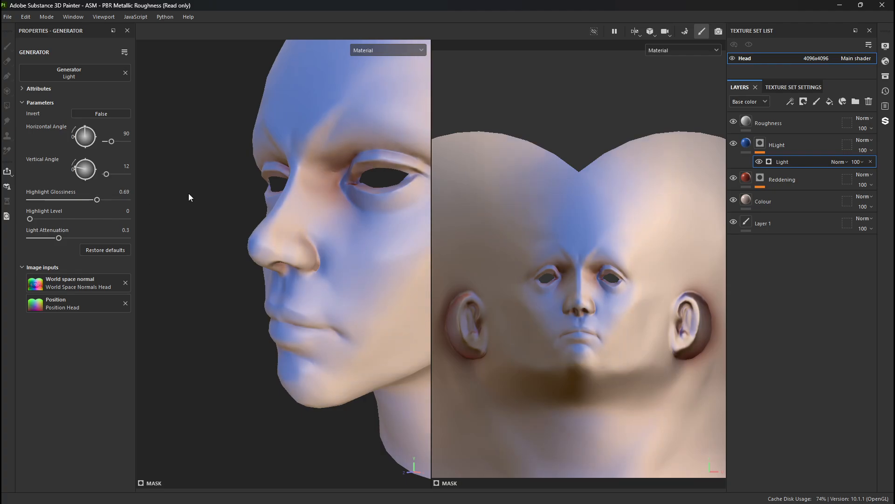
middle_click_drag(188, 193, 95, 270, "alt")
left_click_drag(78, 167, 81, 161)
scroll(258, 144, "down", 5)
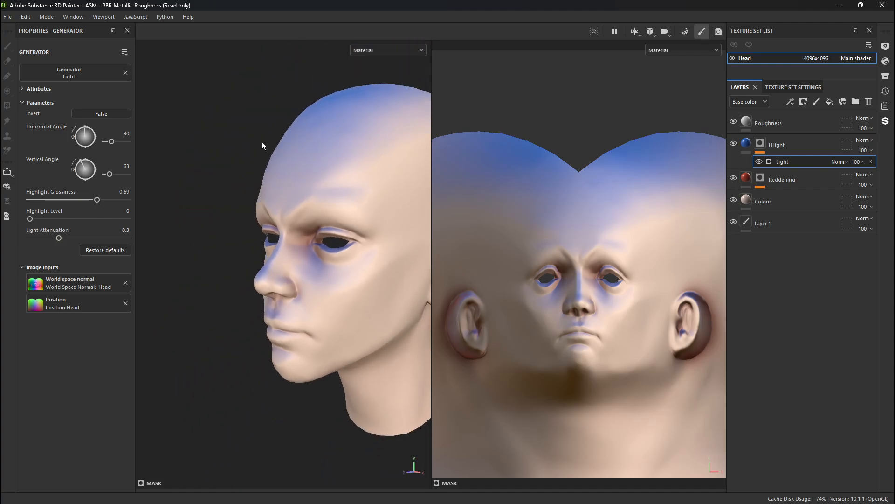
left_click_drag(262, 144, 286, 130, "alt")
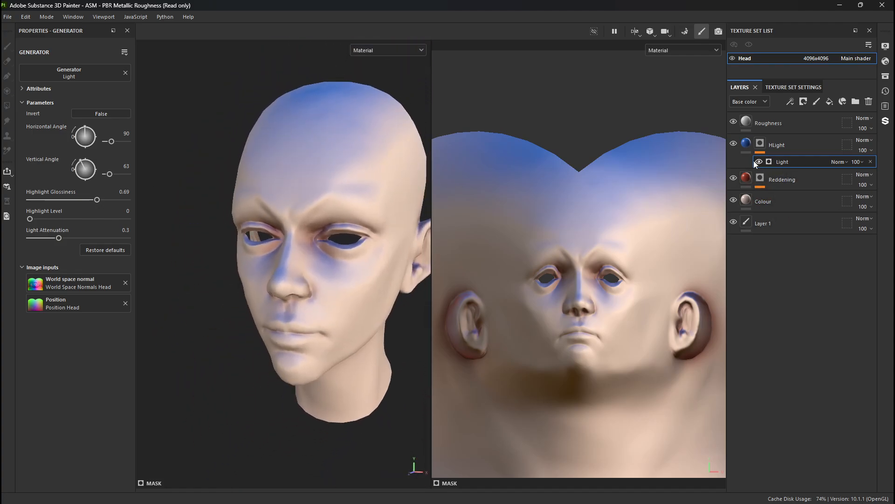
Step: Change the HLight layer's base color to pale pink (EFBEBE) and check it on the head
left_click(747, 143)
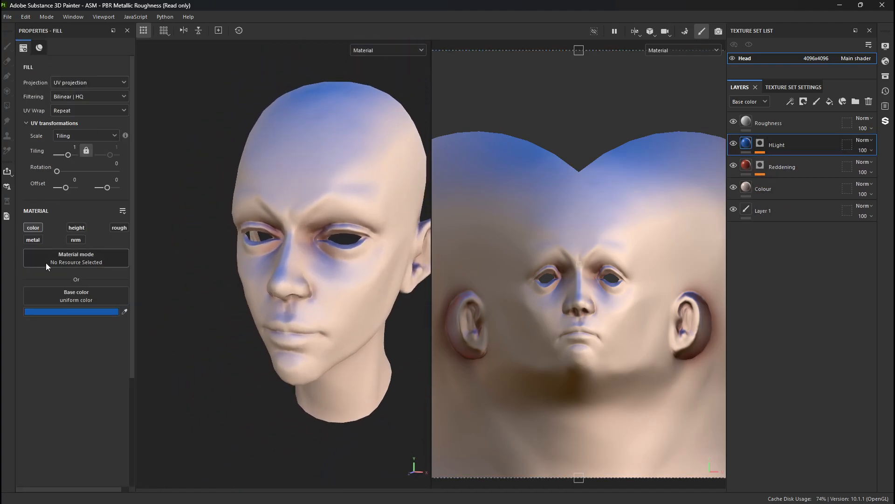
left_click(74, 312)
left_click(150, 185)
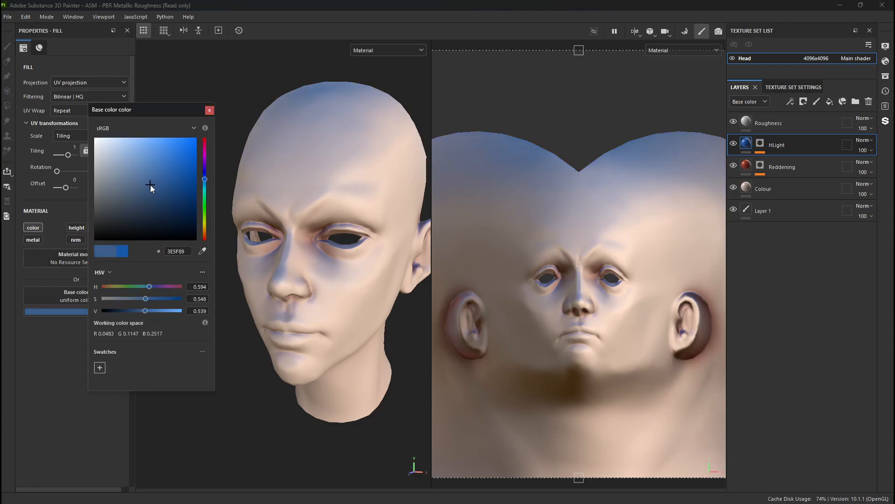
left_click_drag(205, 182, 206, 239)
left_click_drag(155, 188, 116, 145)
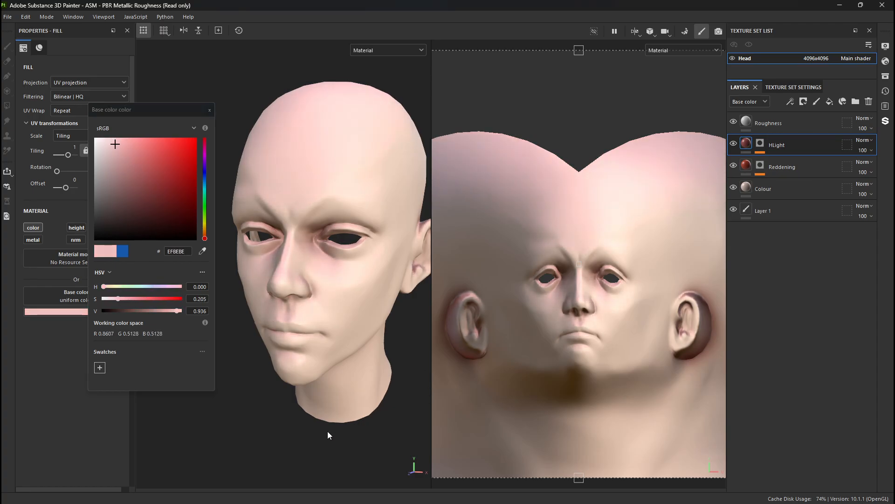
left_click_drag(329, 433, 414, 420, "alt")
scroll(410, 416, "down", 3)
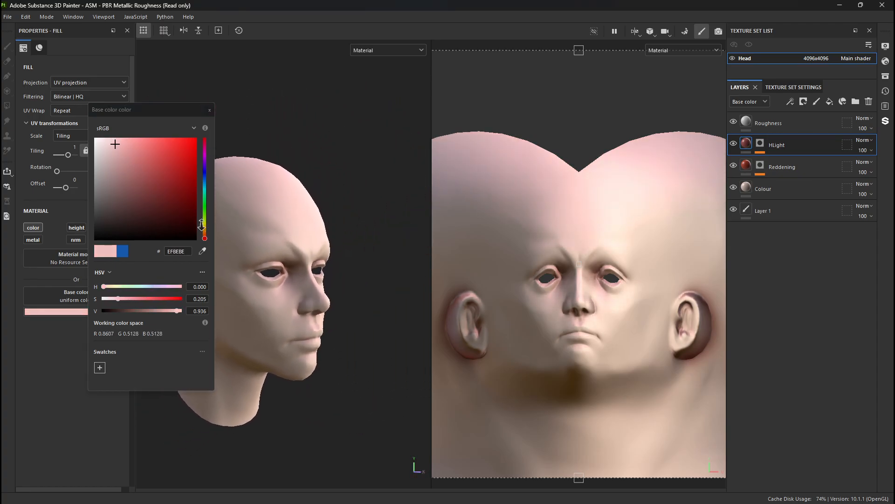
left_click(210, 110)
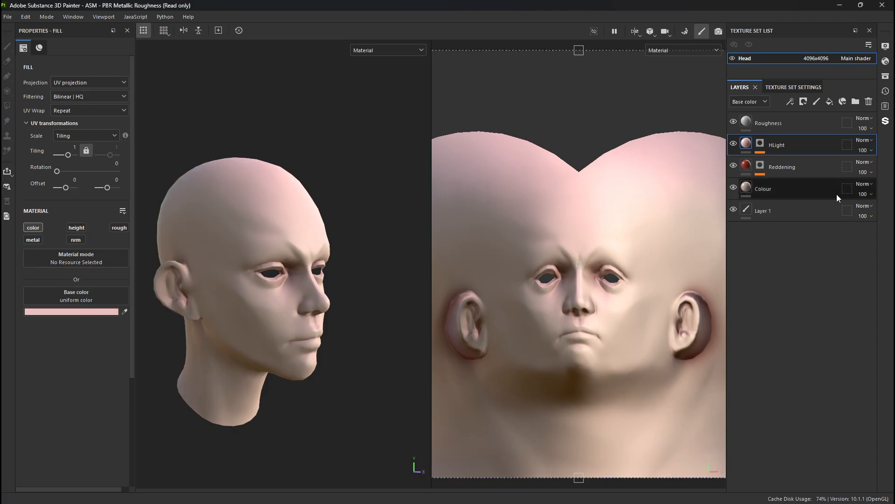
Step: Inspect the pink highlights on the face up close and under a rotated environment light
left_click_drag(283, 265, 186, 296, "alt")
right_click_drag(280, 336, 330, 388, "alt")
middle_click_drag(308, 368, 230, 343, "alt")
left_click_drag(299, 326, 279, 322, "alt")
right_click_drag(281, 314, 294, 332, "alt")
right_click_drag(280, 310, 382, 320, "shift")
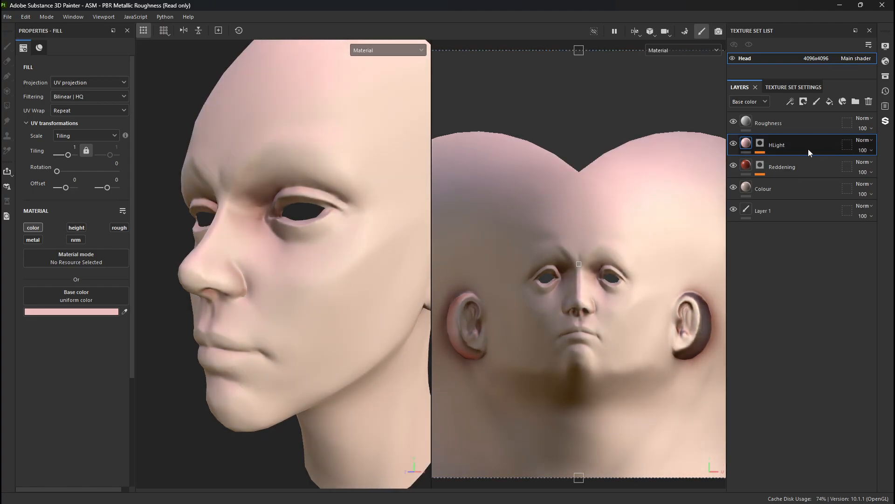
Step: Add a fill layer named Rough above the Roughness layer, with only its roughness channel active and set to 0.6237
left_click(830, 103)
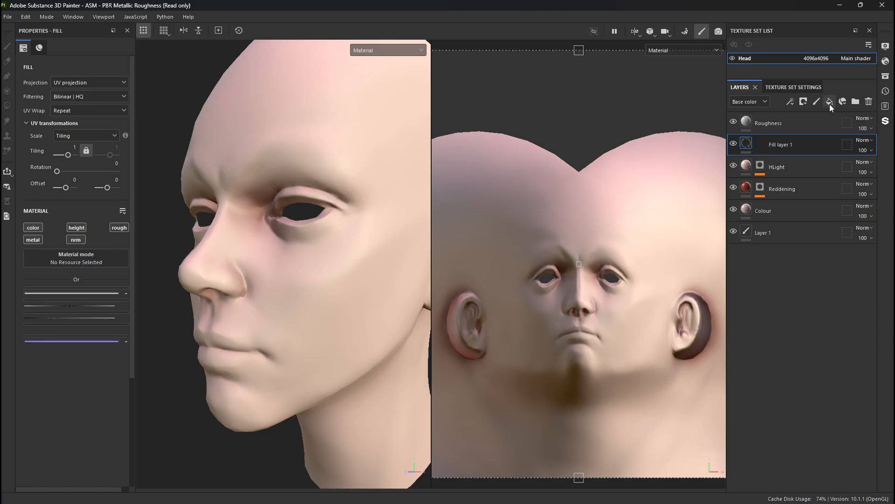
double_click(767, 146)
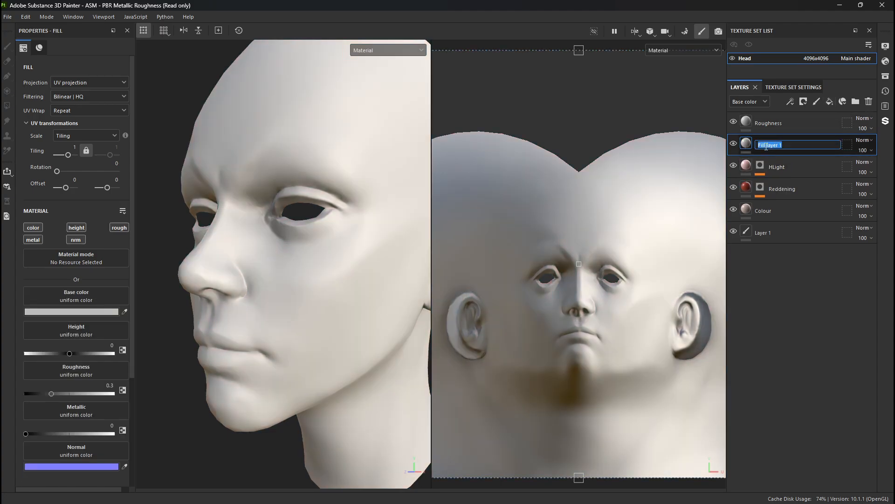
type("Rough")
key("Return")
left_click_drag(766, 148, 795, 119)
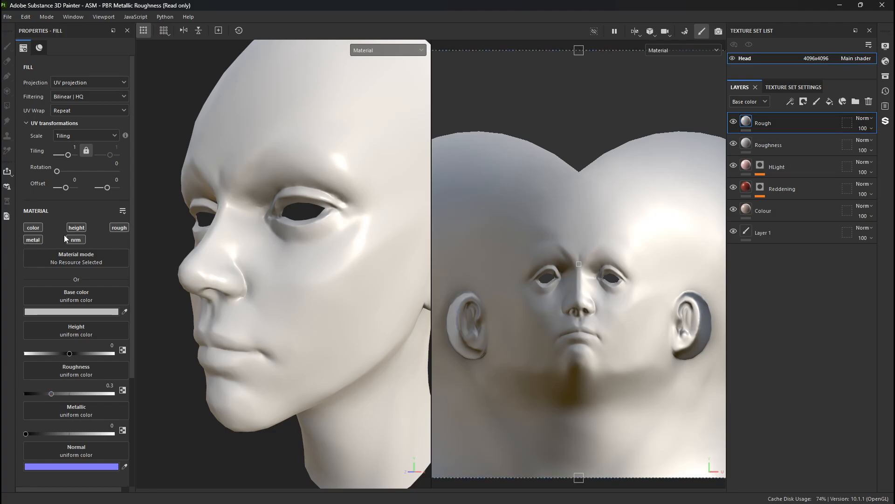
left_click(117, 227, "ctrl")
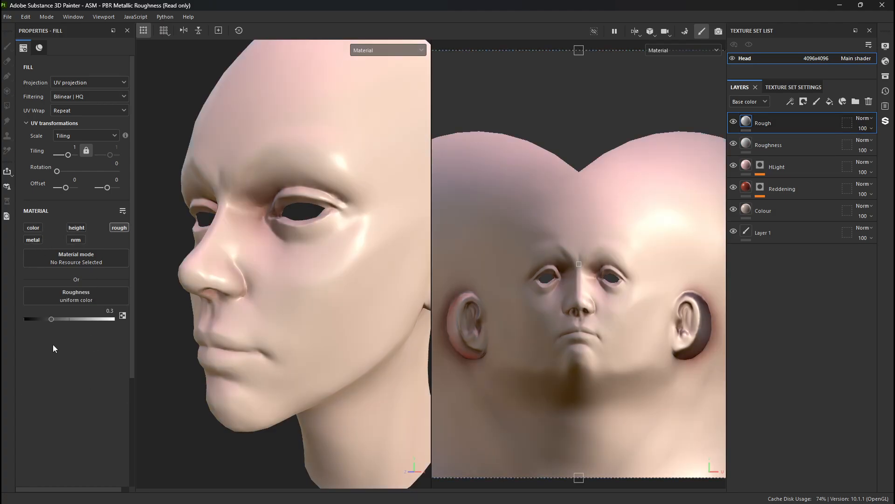
left_click_drag(51, 319, 81, 325)
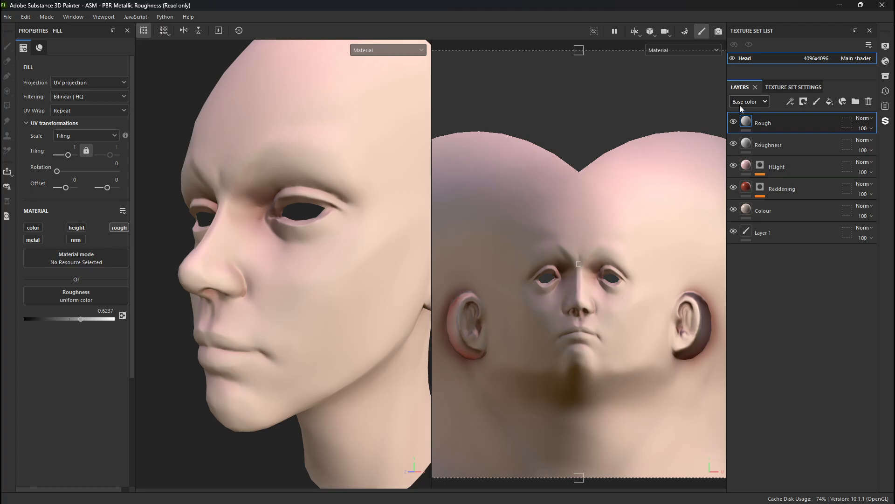
Step: Switch the layer stack's channel display from Base color to Roughness
left_click(754, 104)
left_click(755, 104)
left_click(755, 104)
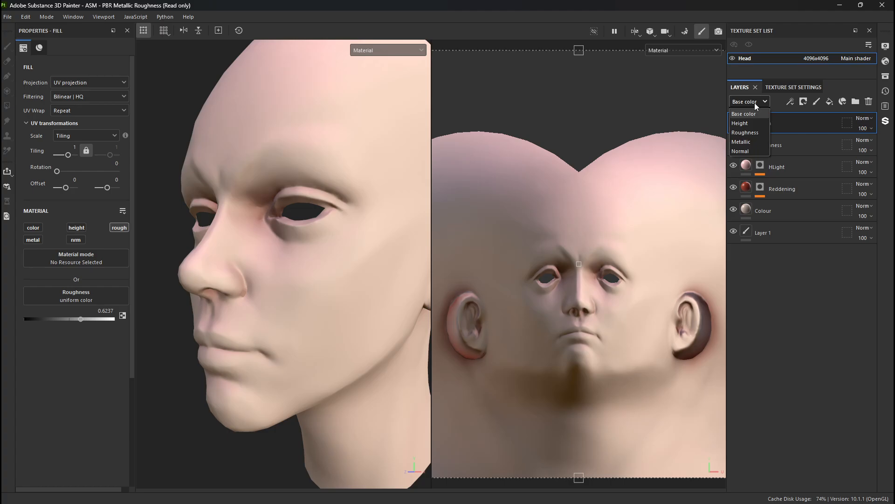
left_click(747, 103)
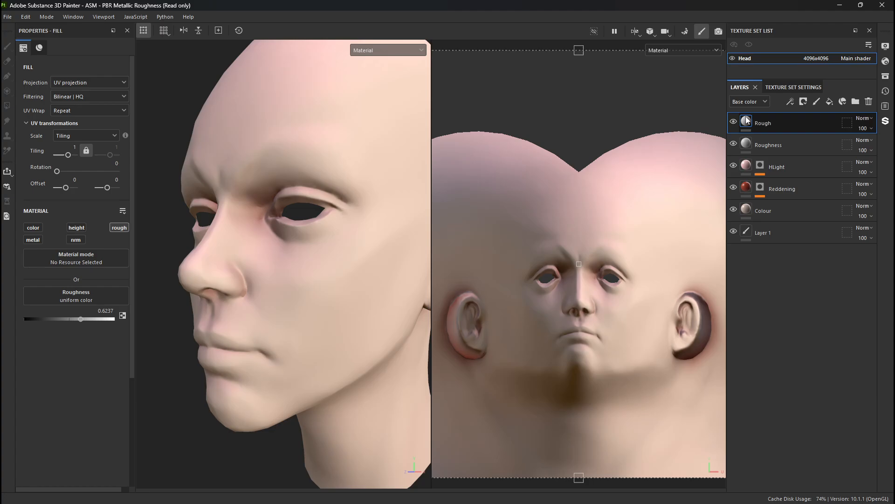
left_click(750, 102)
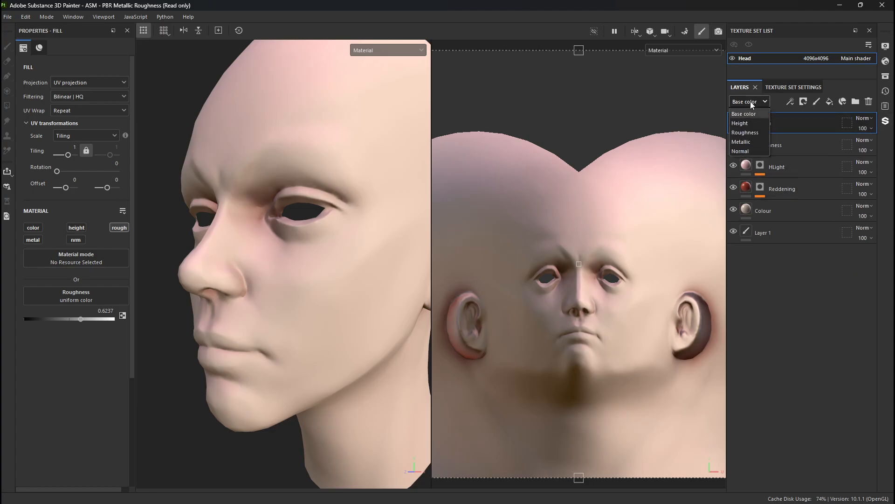
left_click(751, 131)
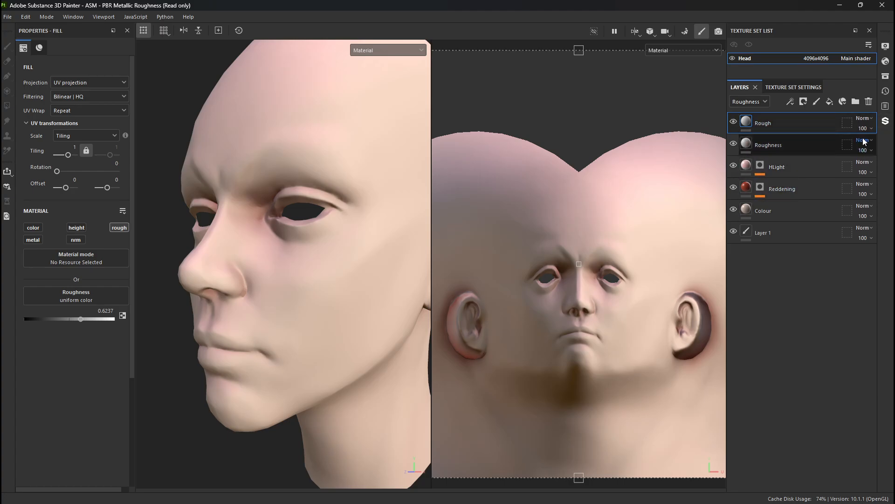
Step: Set the Rough layer's blend mode for the roughness channel to Linear dodge (Add)
left_click(865, 118)
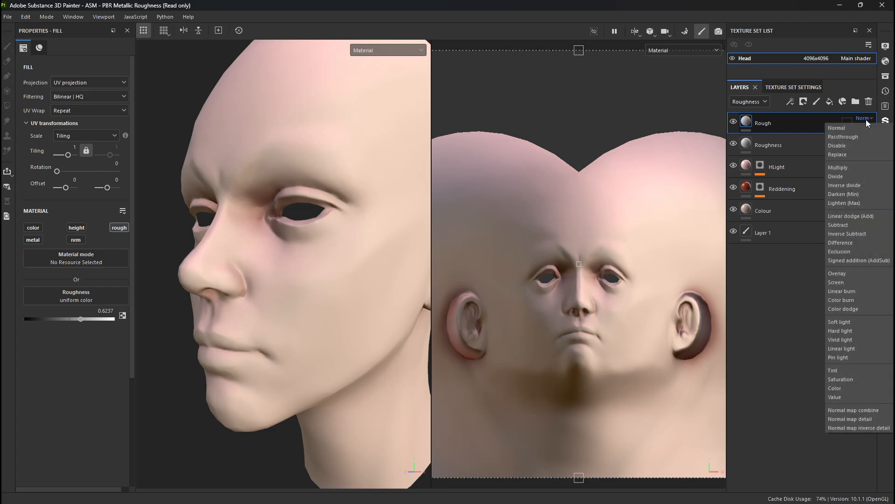
left_click(866, 120)
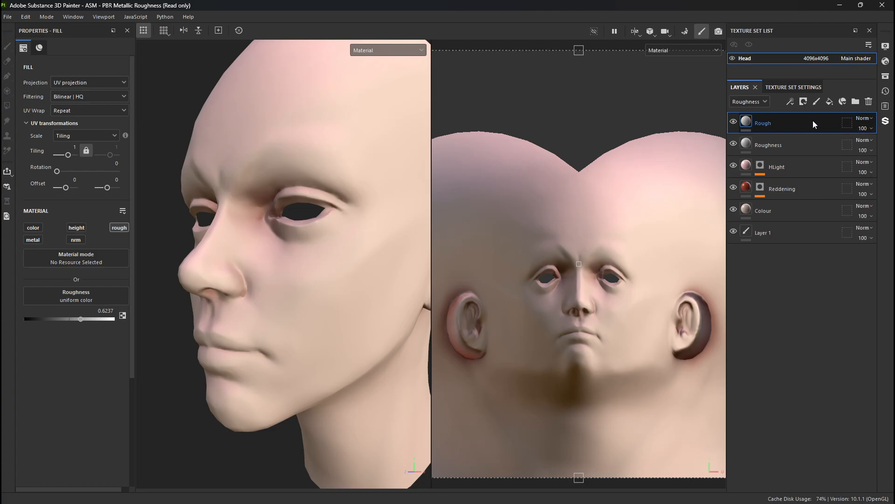
left_click(865, 118)
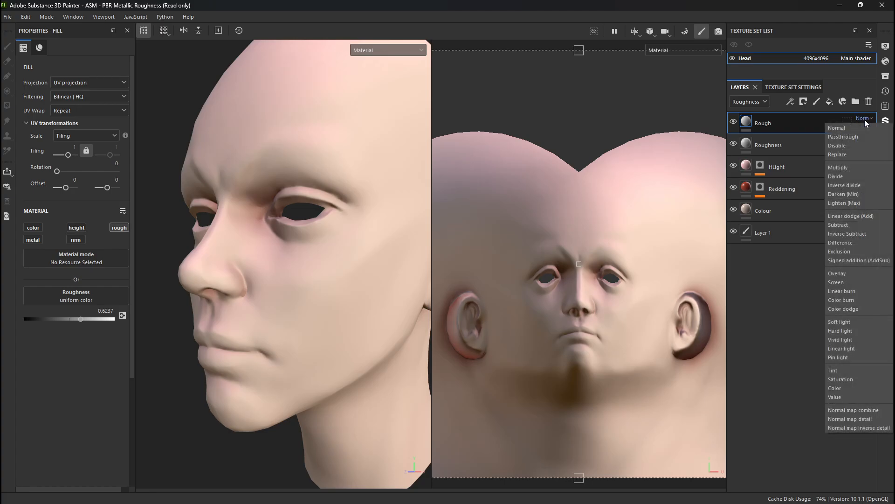
left_click(859, 217)
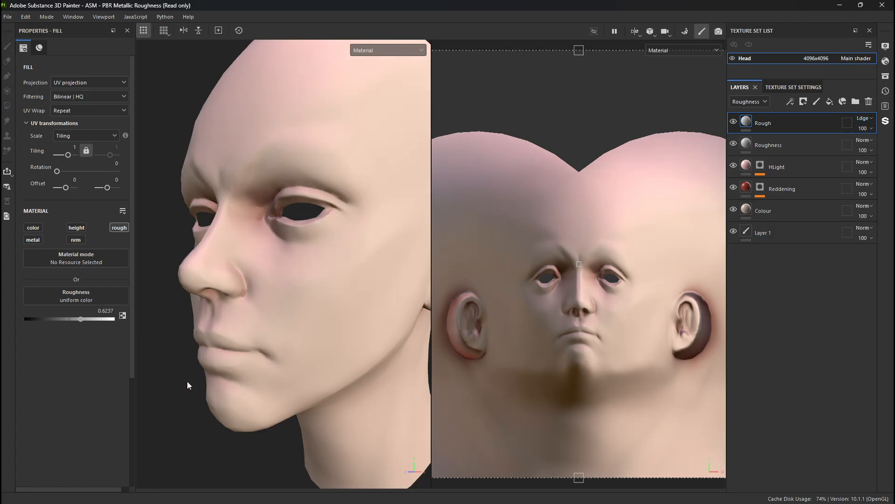
Step: Set the Rough layer's roughness to 0 and check the face's shine from different angles
left_click_drag(221, 368, 270, 299, "alt")
left_click_drag(78, 318, 12, 320)
left_click_drag(400, 285, 387, 314, "alt")
Step: Try the Normal blend mode on the Rough layer for comparison, and restore Linear dodge (Add)
left_click(864, 117)
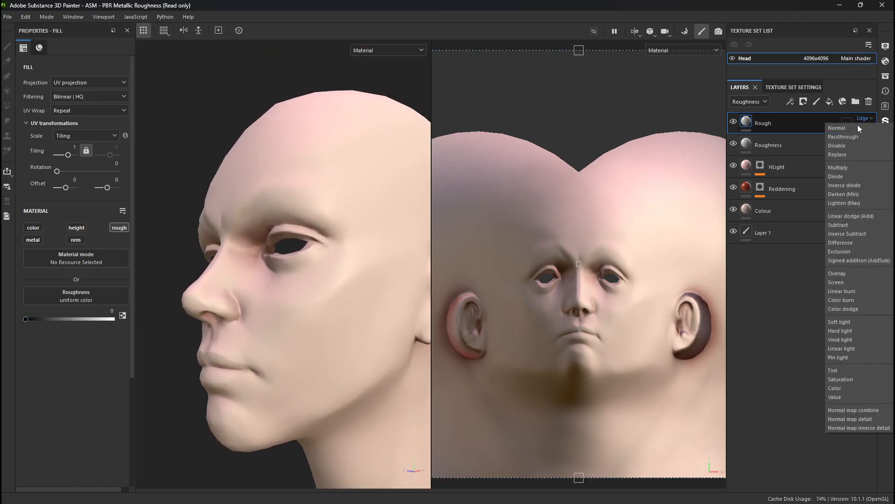
left_click(858, 129)
left_click_drag(199, 328, 204, 290, "alt")
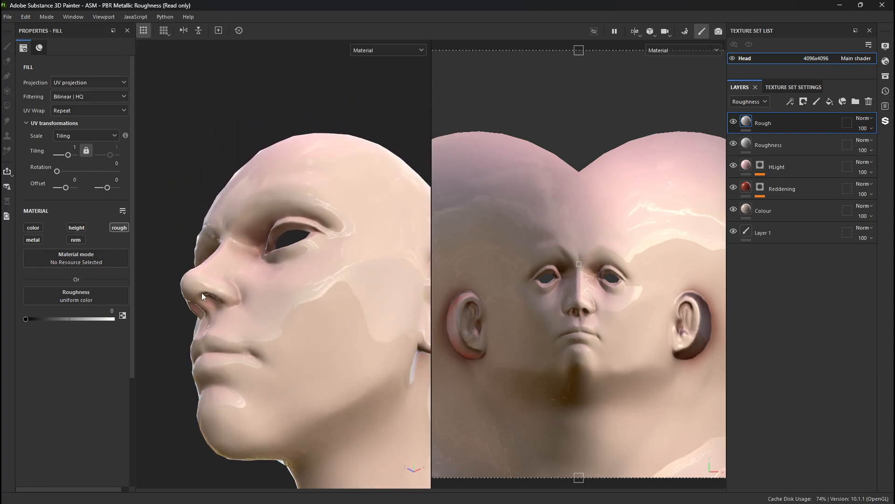
left_click(864, 118)
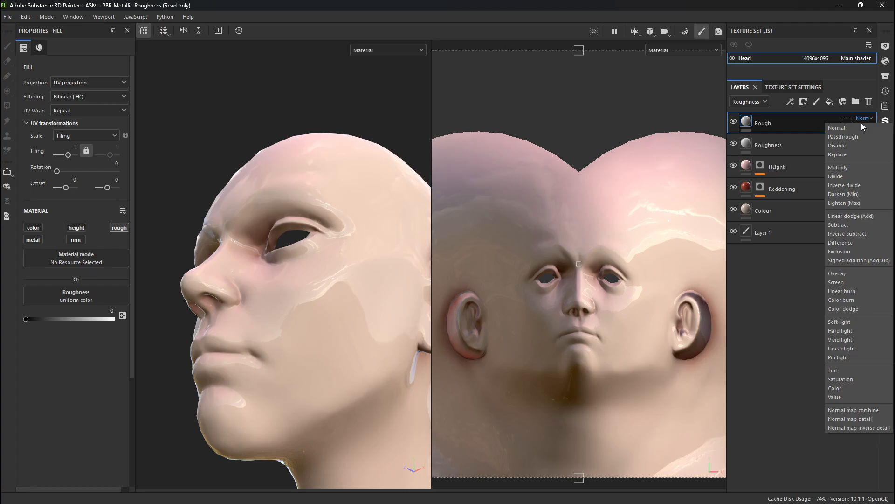
left_click(864, 216)
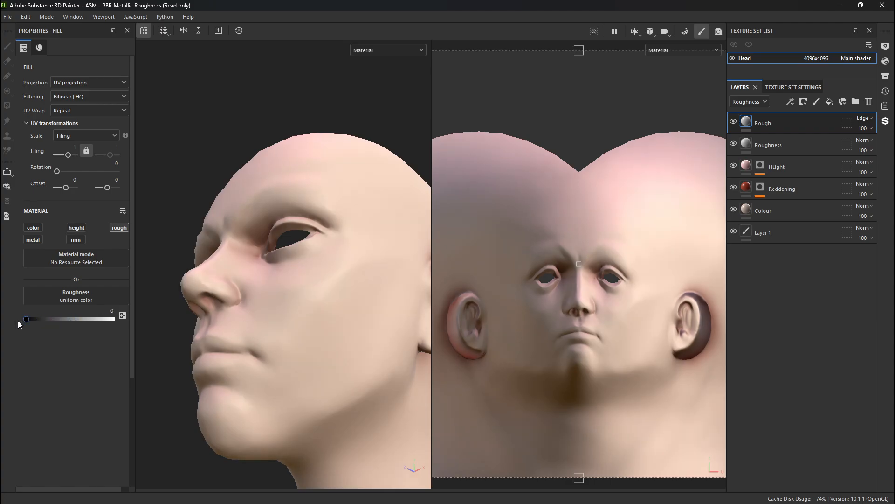
mouse_move(18, 321)
left_mouse_down()
mouse_move(67, 315)
mouse_move(19, 319)
left_mouse_up()
Step: Set the underlying Roughness layer's roughness to 0.2732 and check the shine on the face
left_click(800, 144)
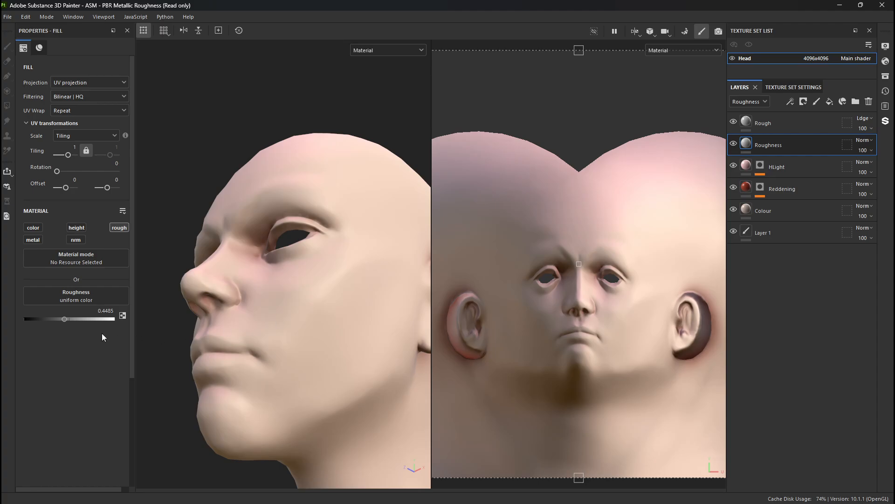
left_click_drag(71, 319, 49, 317)
left_click_drag(223, 298, 252, 292, "alt")
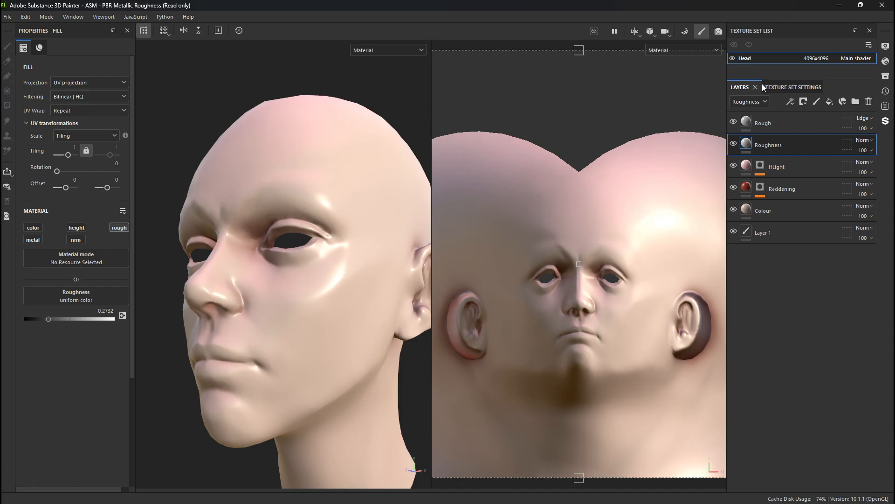
Step: Add a black mask to the Rough layer and add a fill effect to that mask
left_click(754, 122)
right_click(746, 121)
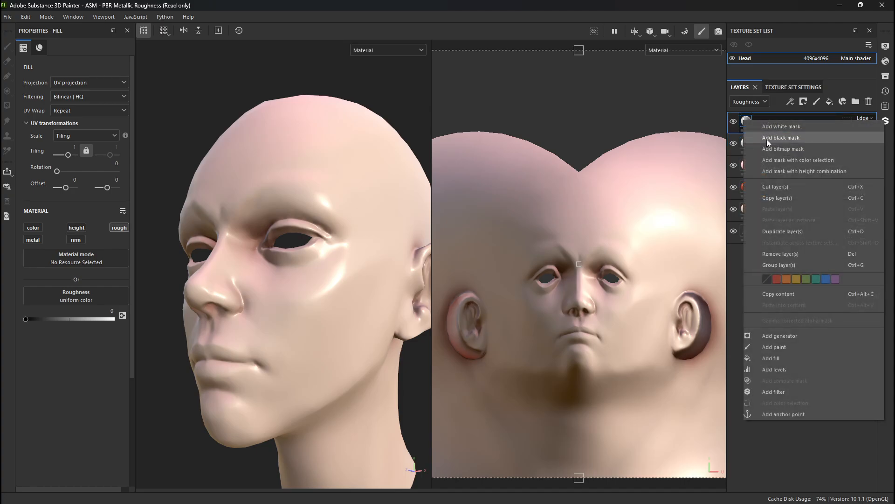
left_click(768, 138)
right_click(757, 123)
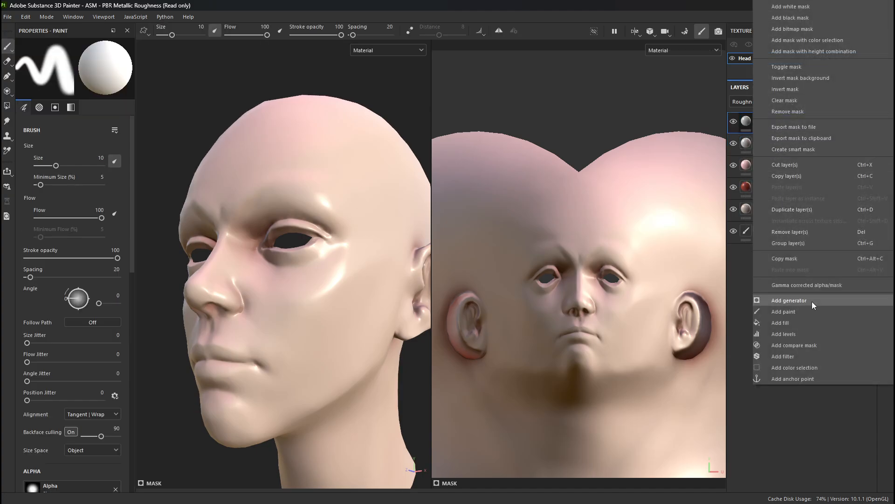
left_click(800, 323)
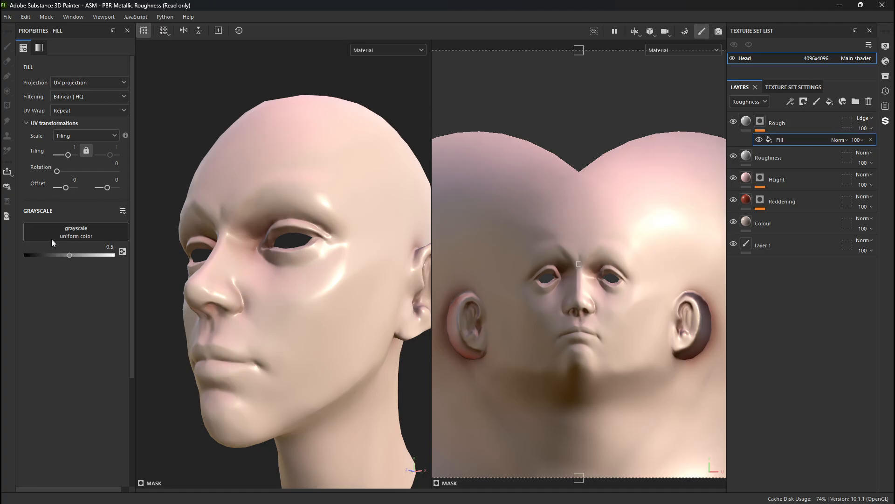
Step: Use the 3D Voronoi Fractal noise as the grayscale source of the Rough layer's mask fill
left_click(80, 233)
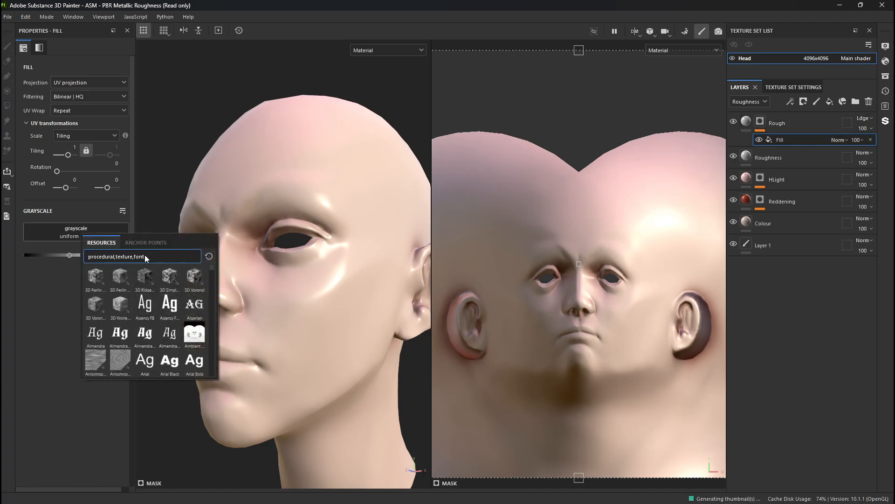
key("ctrl+a")
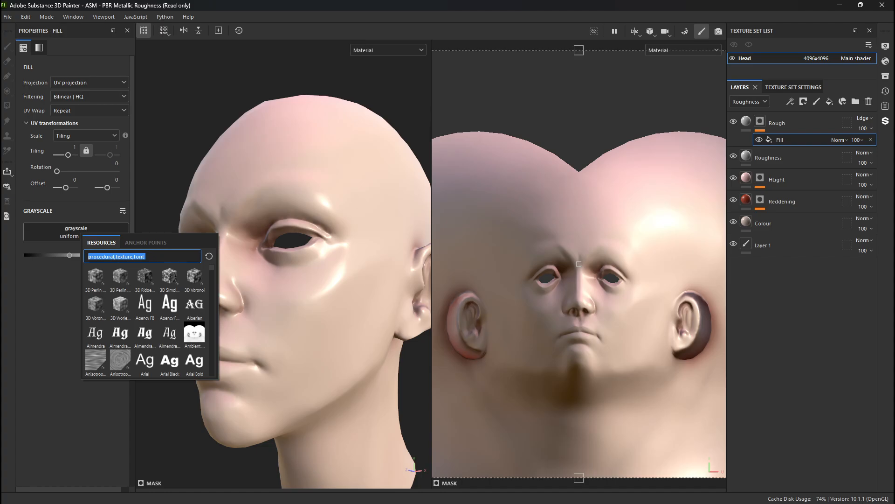
type("noise")
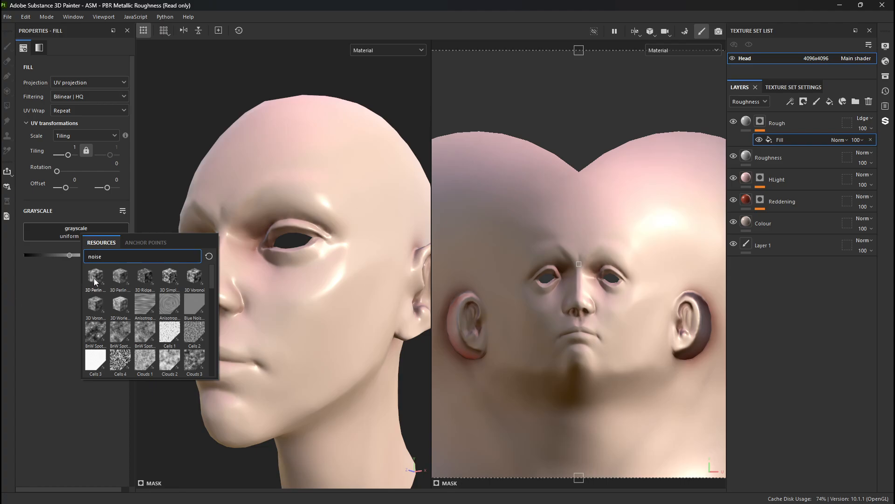
mouse_move(95, 278)
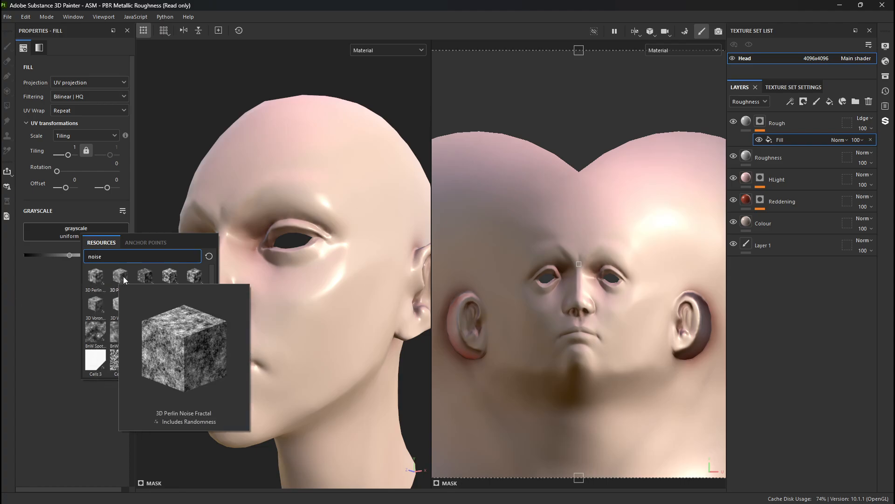
mouse_move(165, 279)
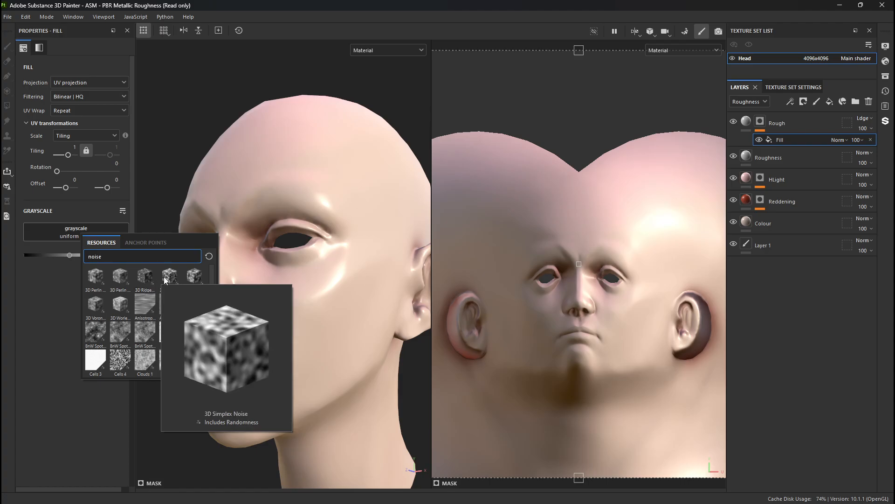
mouse_move(194, 280)
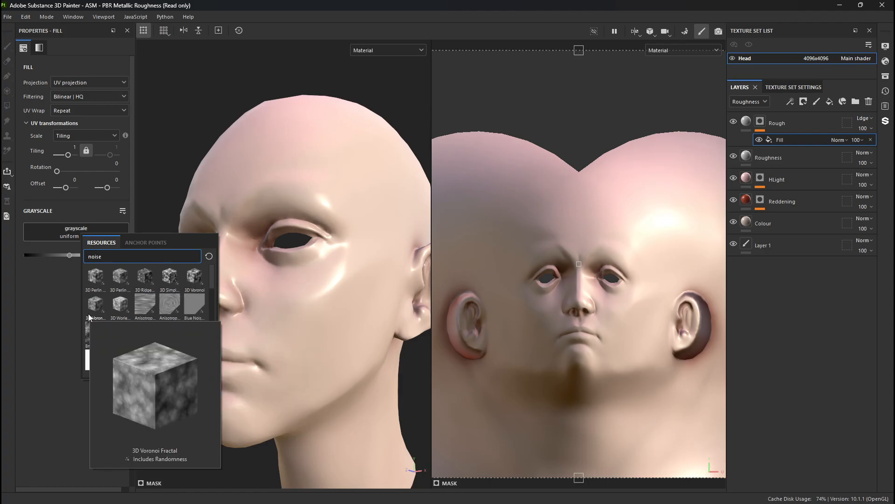
mouse_move(124, 304)
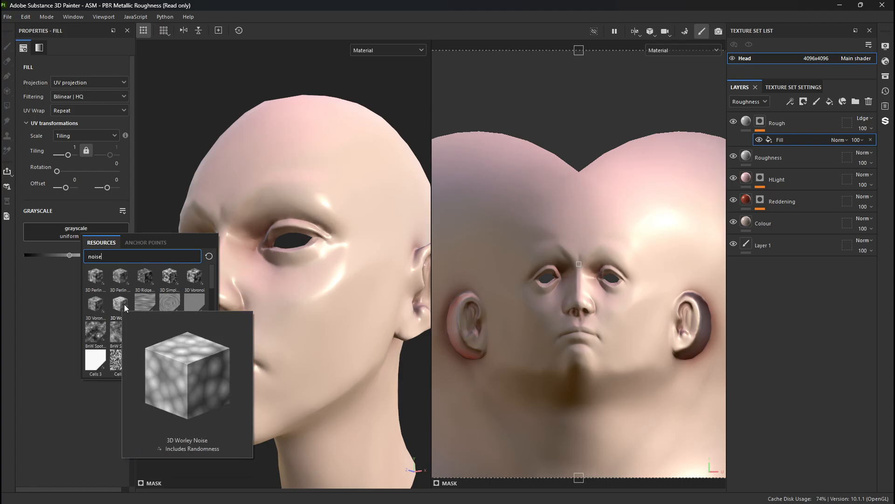
left_click(98, 306)
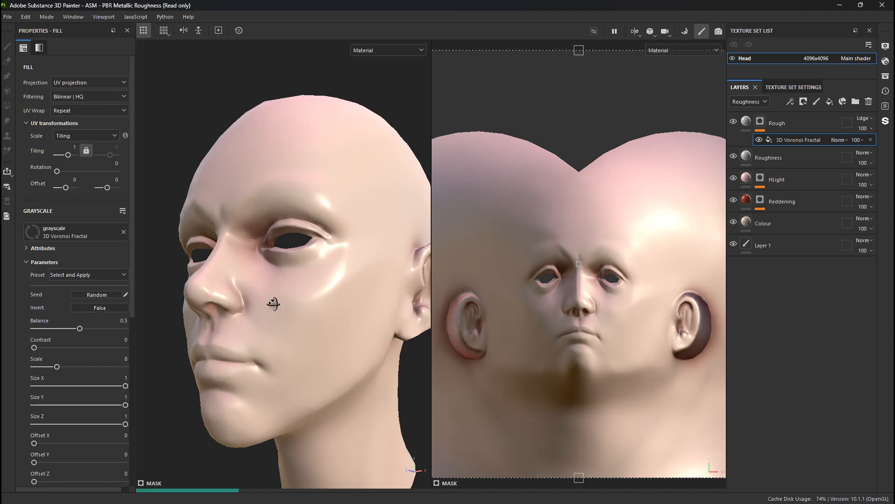
left_click_drag(281, 303, 252, 256, "alt")
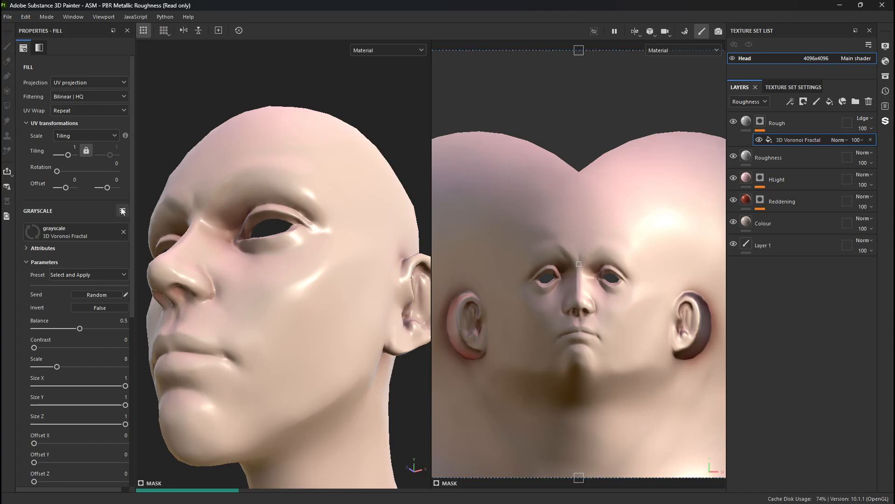
Step: Set the Rough layer's roughness to 0.2010 and check the face's shine under rotated lighting
left_click(746, 121)
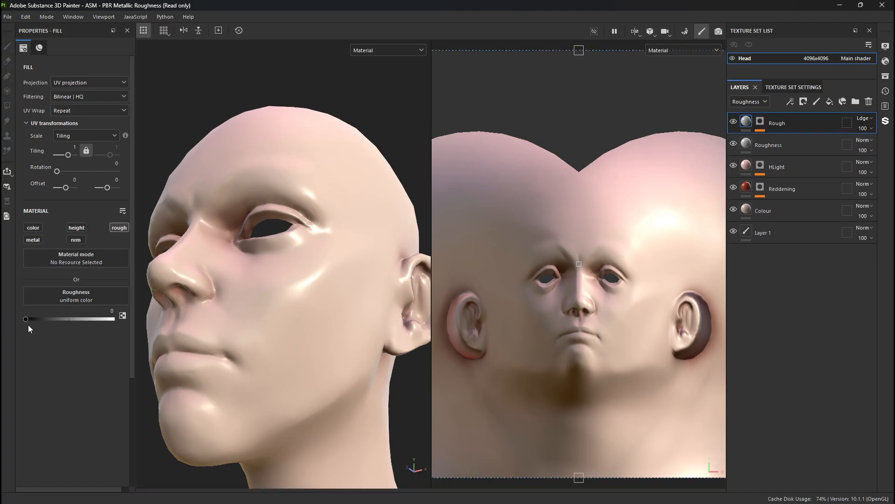
mouse_move(26, 319)
left_mouse_down()
mouse_move(55, 318)
mouse_move(41, 318)
left_mouse_up()
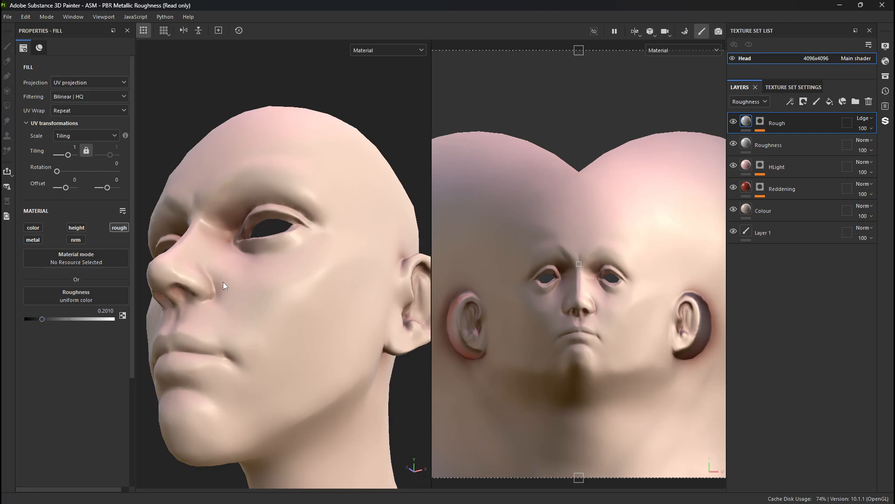
right_click_drag(223, 286, 321, 288, "shift")
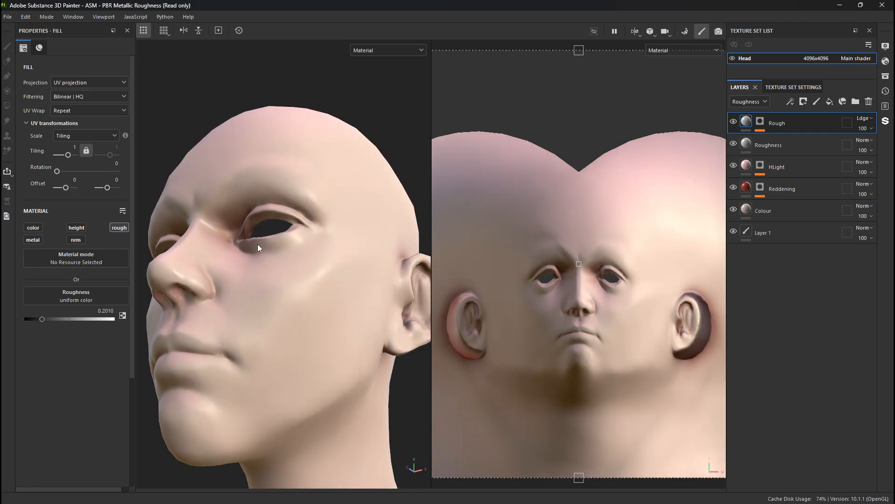
left_click_drag(258, 245, 249, 264, "alt")
middle_click_drag(249, 264, 263, 281, "alt")
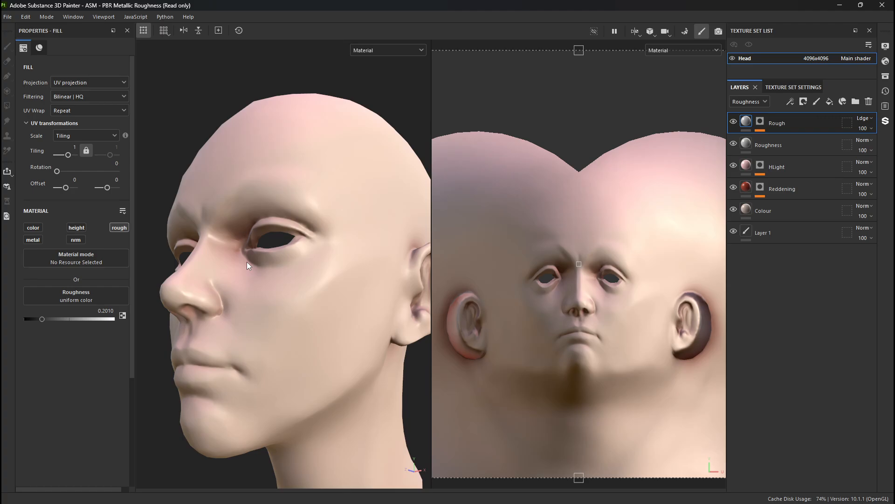
Step: Examine the head in the Base color, Height and Roughness channels, inspecting how the noise spreads across the face
key("c")
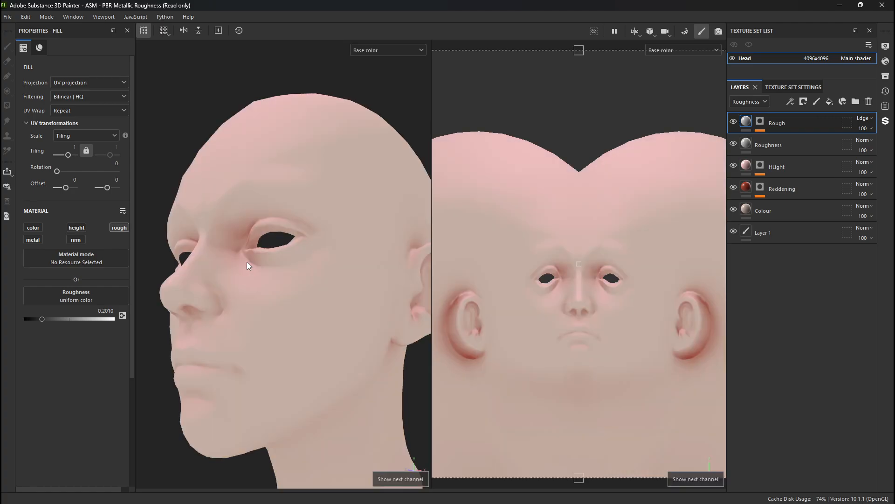
left_click_drag(456, 306, 169, 223, "alt")
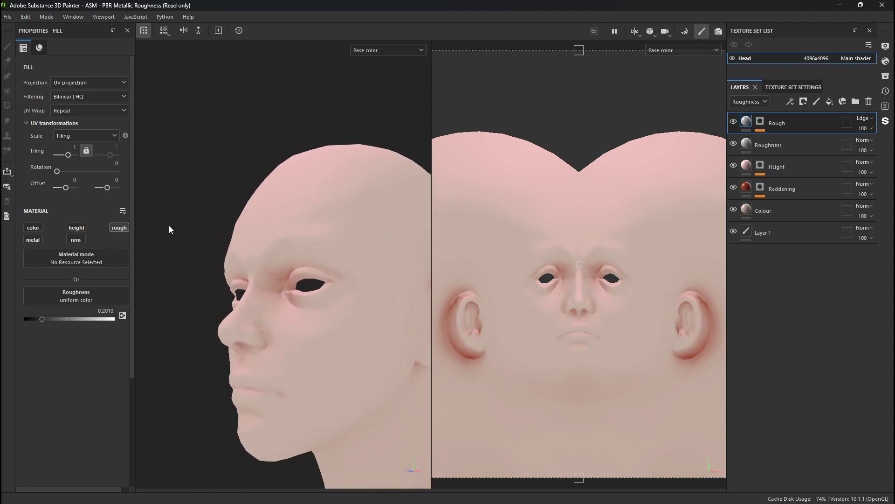
mouse_move(237, 255)
left_mouse_down("alt")
mouse_move(264, 260)
mouse_move(236, 256)
left_mouse_up("alt")
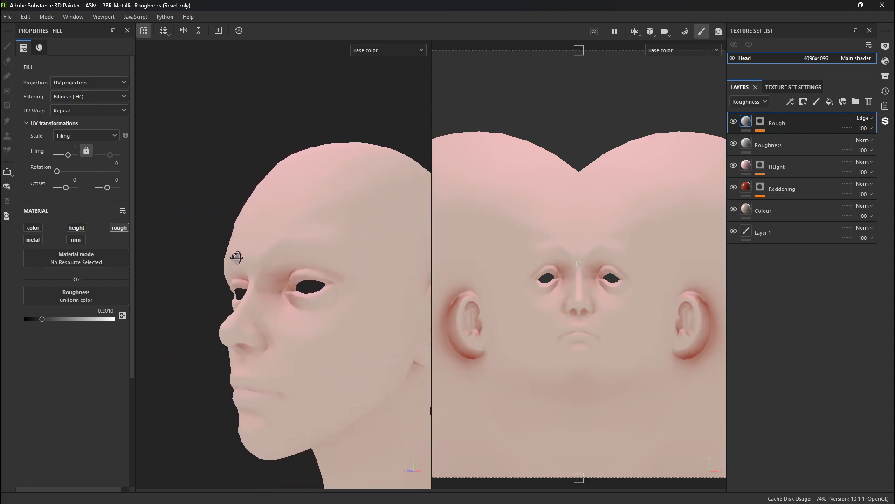
middle_click_drag(291, 276, 239, 253, "alt")
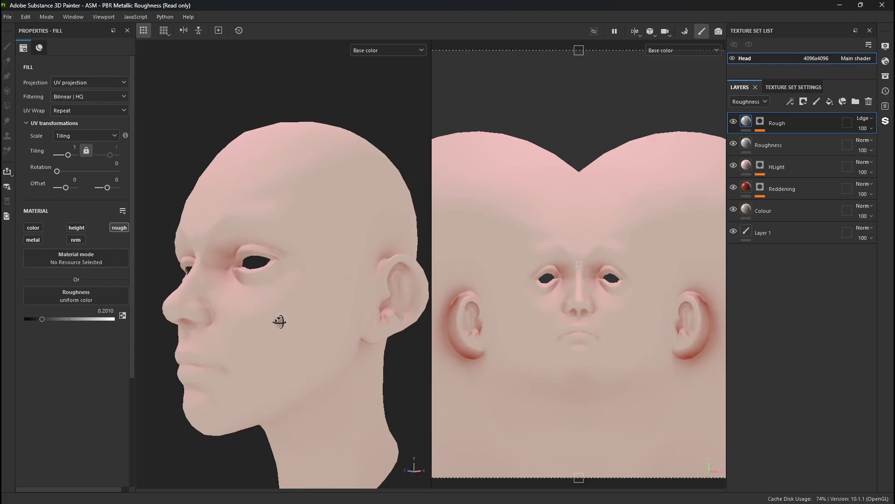
left_click_drag(280, 320, 269, 286, "alt")
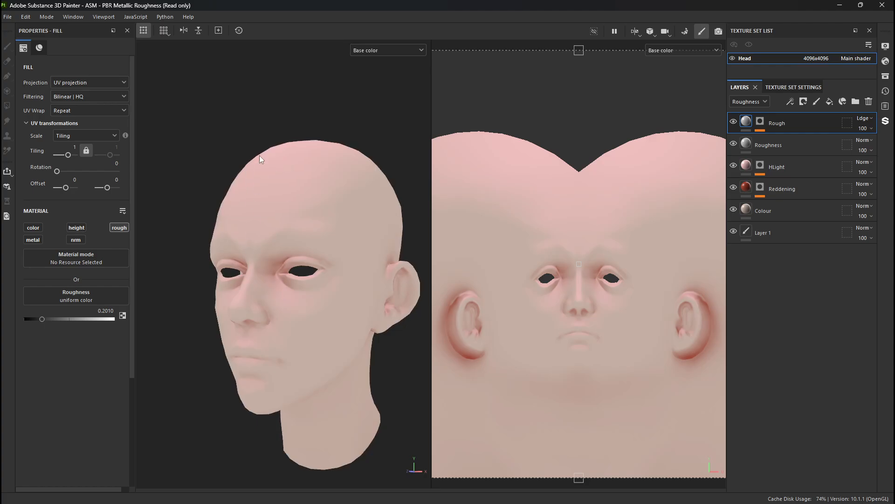
middle_click_drag(312, 284, 299, 286, "alt")
right_click_drag(299, 286, 301, 329, "alt")
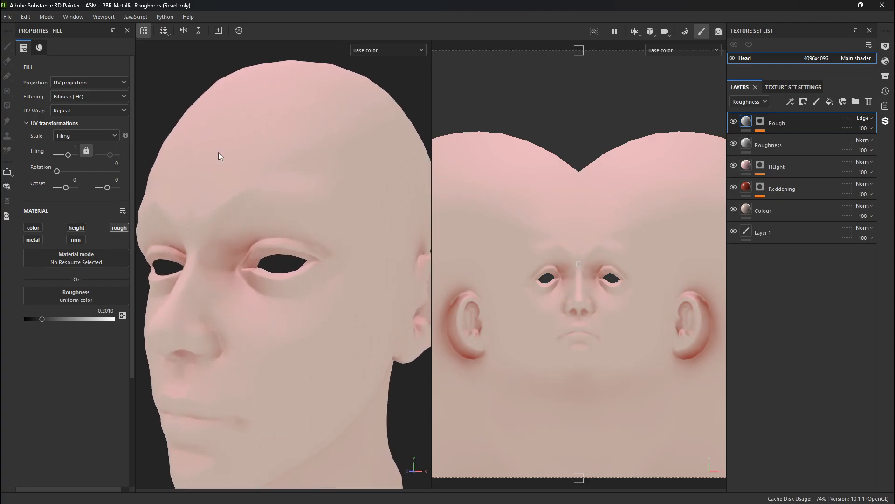
key("c")
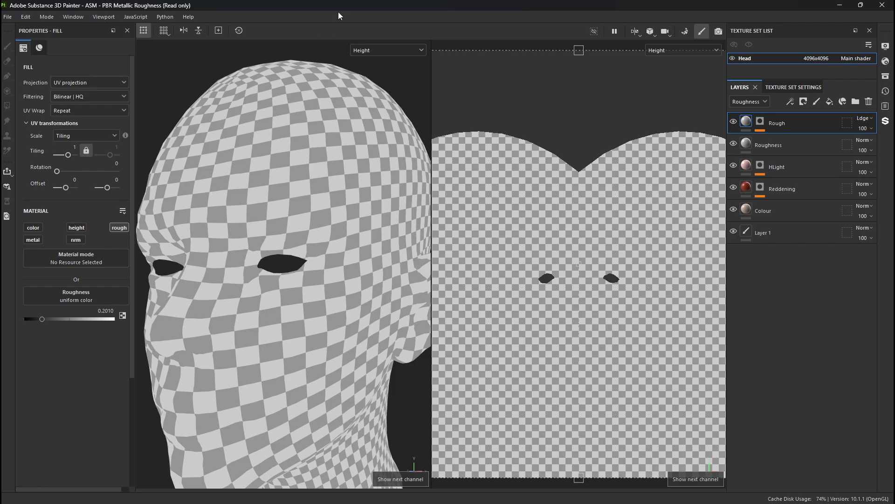
key("c")
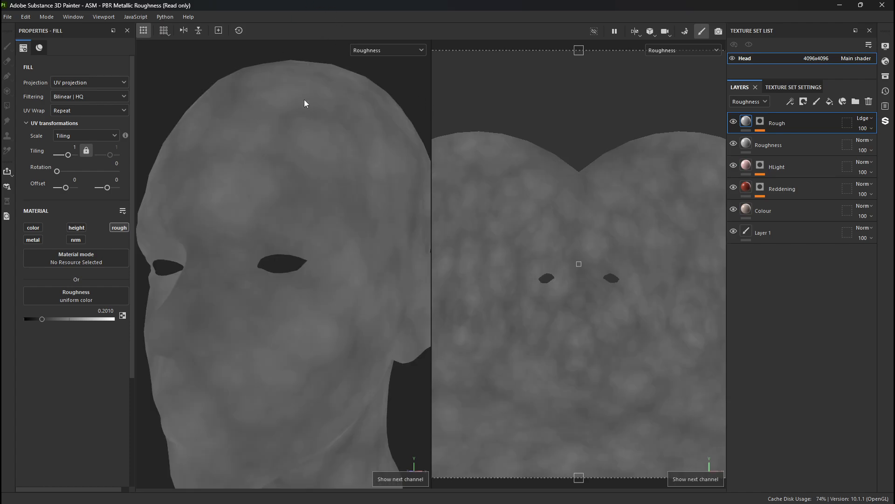
left_click_drag(304, 99, 289, 239, "alt")
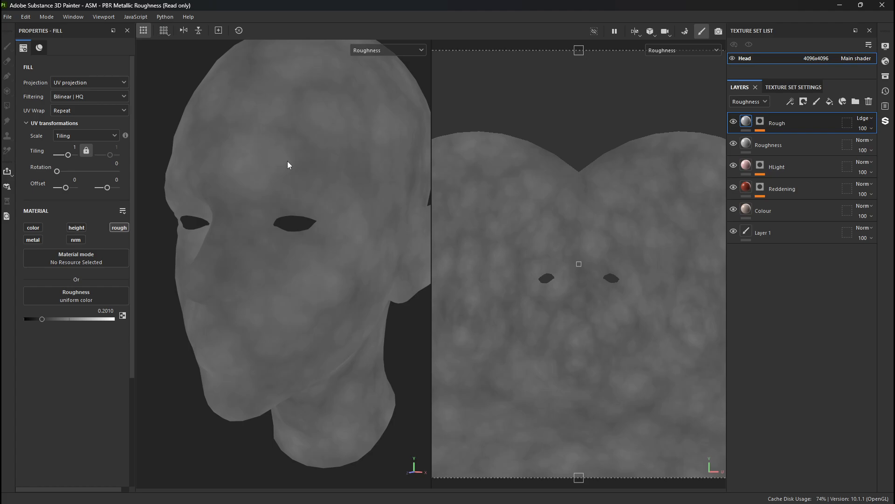
Step: Set the Voronoi mask fill's balance to 0.36 and contrast to 0.32, and the Roughness layer's roughness to 0.1753
left_click(761, 122)
left_click(793, 140)
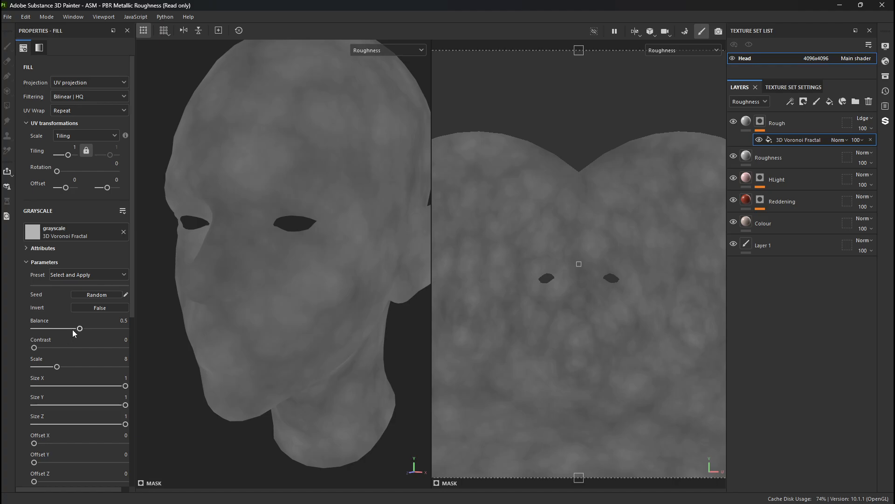
left_click_drag(74, 329, 64, 348)
left_click(808, 157)
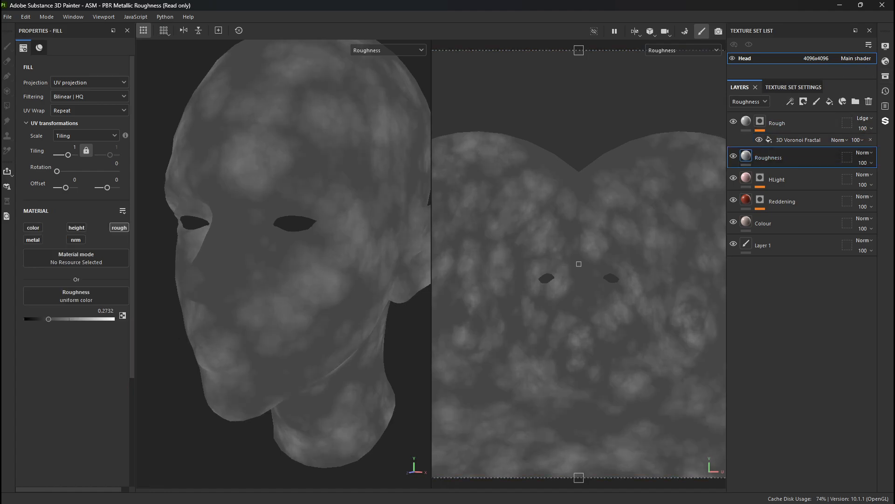
left_click_drag(50, 320, 40, 319)
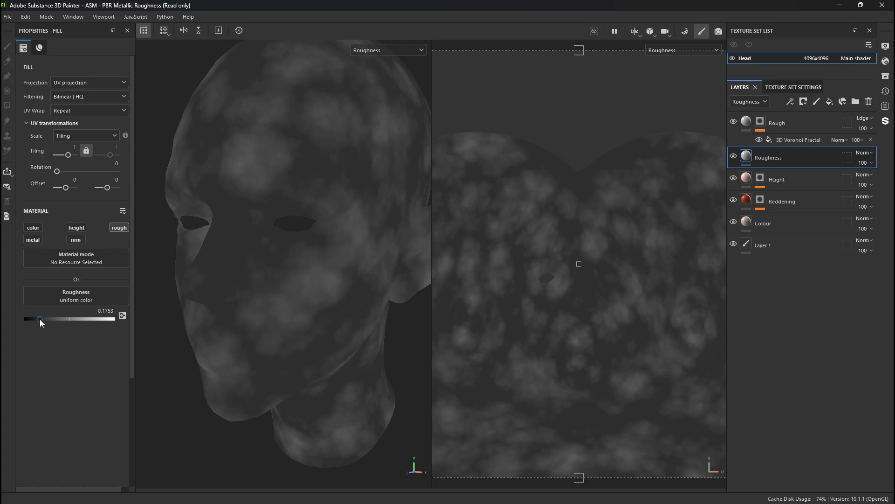
Step: Set the Voronoi mask fill's contrast to 0.25, scale to 4.57, balance to 0.43, Size X to 0.58 and Offset X to 0.08
left_click(799, 140)
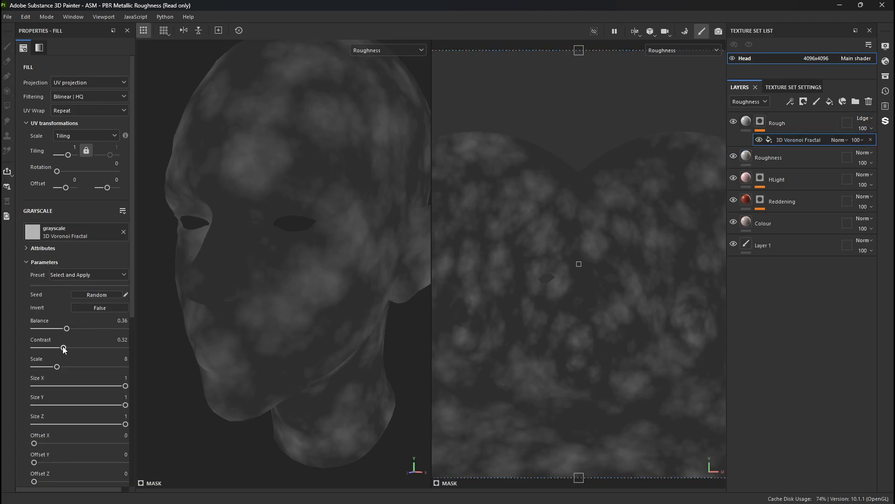
left_click_drag(64, 349, 48, 368)
left_click_drag(67, 329, 71, 332)
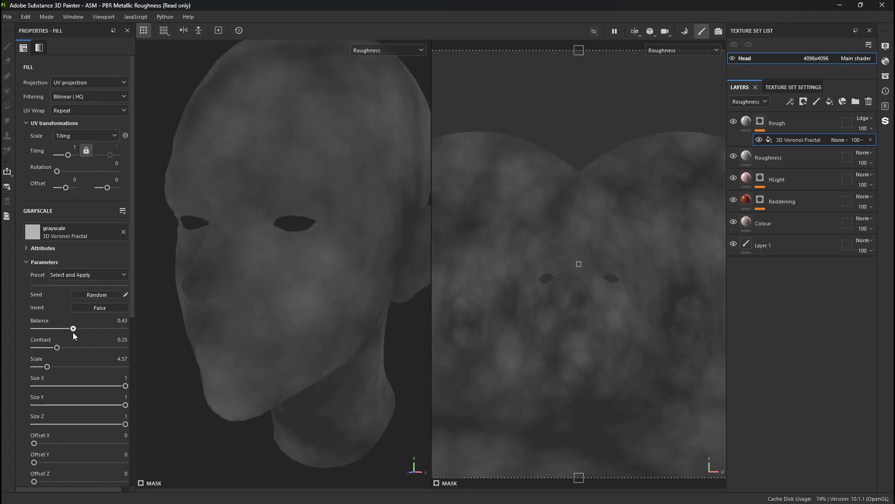
left_click_drag(68, 386, 92, 387)
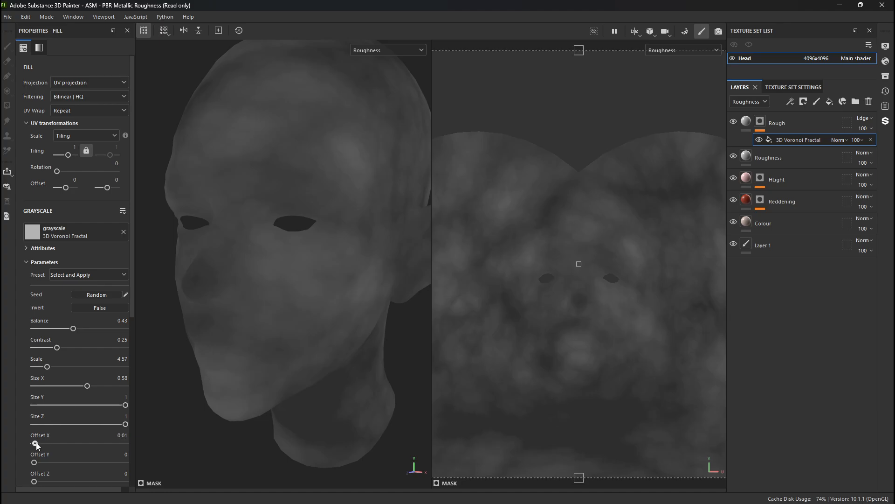
left_click_drag(34, 443, 41, 442)
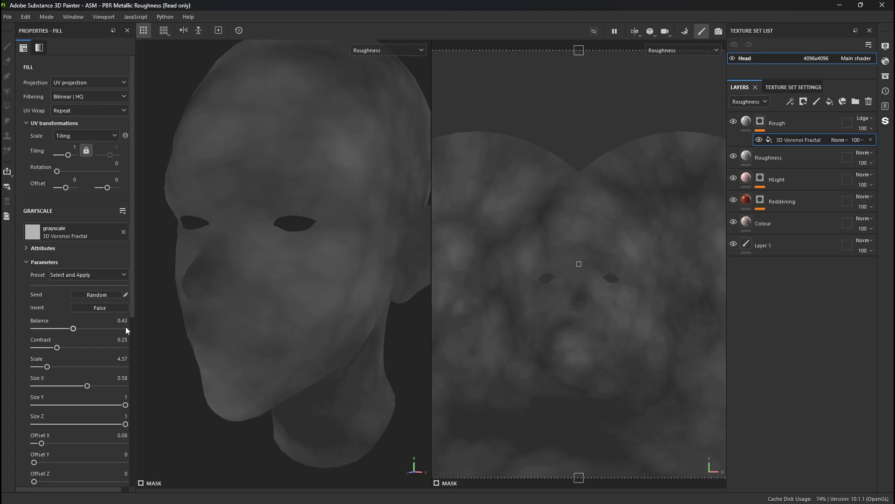
Step: Slightly lower the Voronoi mask fill's balance and contrast, and show the full material on the head again
left_click_drag(74, 329, 70, 328)
mouse_move(63, 348)
left_mouse_down()
mouse_move(77, 348)
mouse_move(48, 349)
left_mouse_up()
key("m")
left_click_drag(256, 334, 269, 289, "alt")
Step: Raise the Roughness layer's roughness to 0.3144, checking the face's shine from different angles and under rotated lighting
left_click(789, 161)
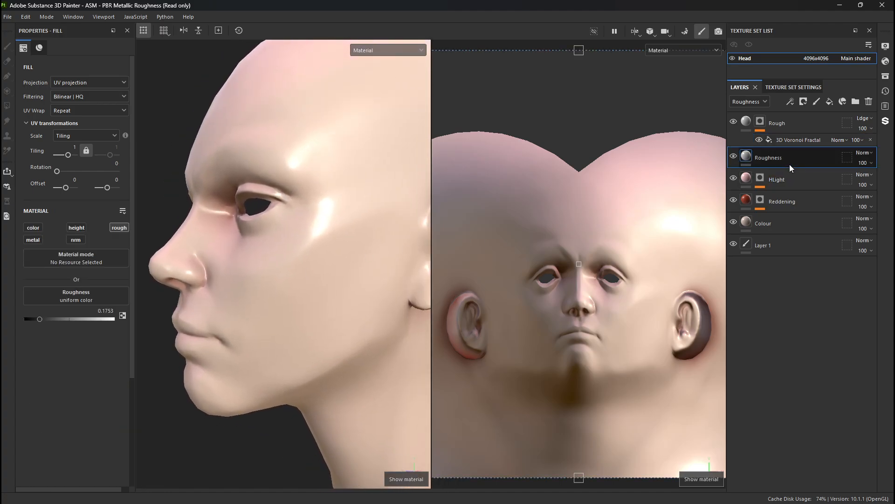
mouse_move(38, 323)
left_mouse_down()
mouse_move(54, 323)
mouse_move(46, 324)
left_mouse_up()
left_click_drag(189, 312, 251, 301, "alt")
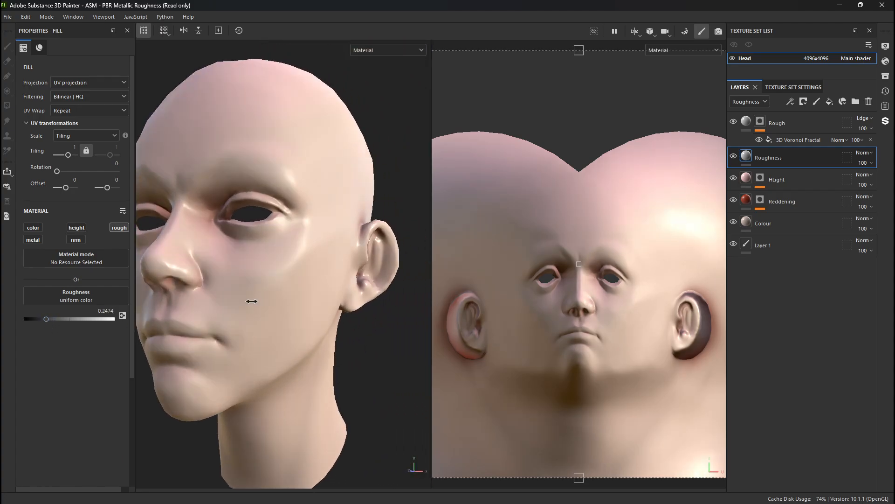
right_click_drag(252, 301, 330, 306, "shift")
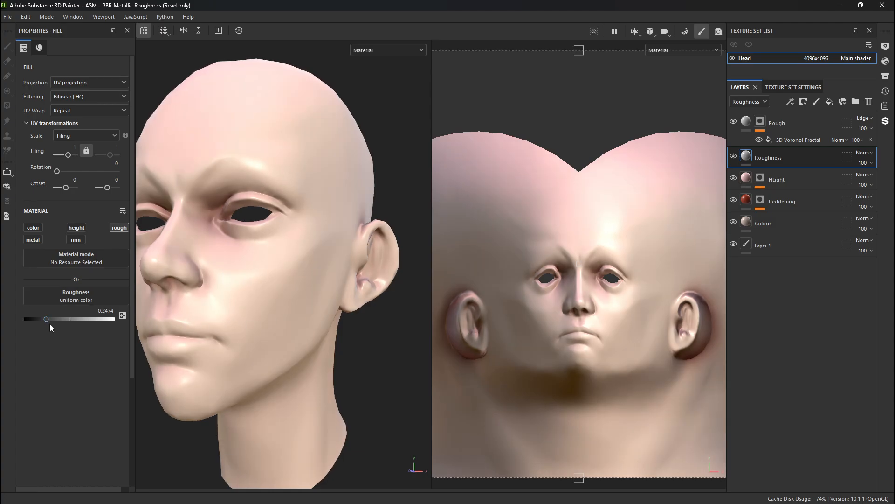
left_click_drag(256, 312, 210, 306, "alt")
right_click_drag(210, 307, 249, 312, "shift")
left_click_drag(45, 319, 52, 319)
left_click_drag(280, 266, 257, 285, "alt")
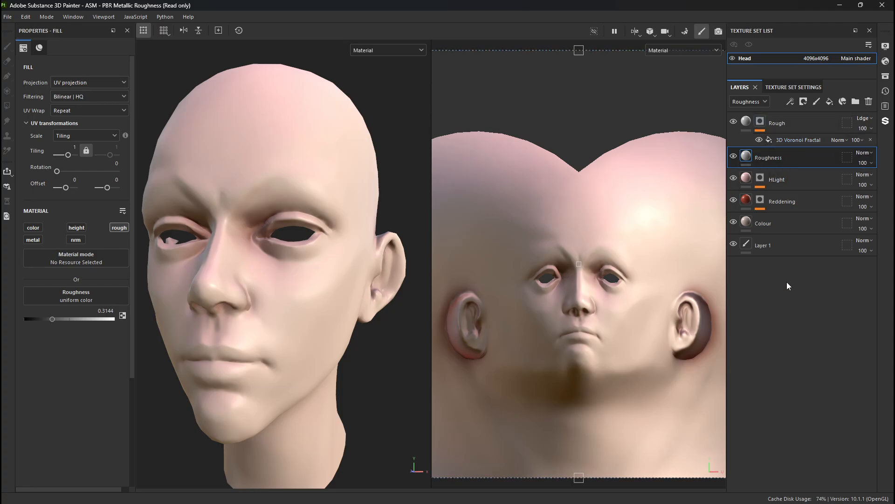
Step: Review the effects in the masks of the Rough and Reddening layers
left_click(780, 126)
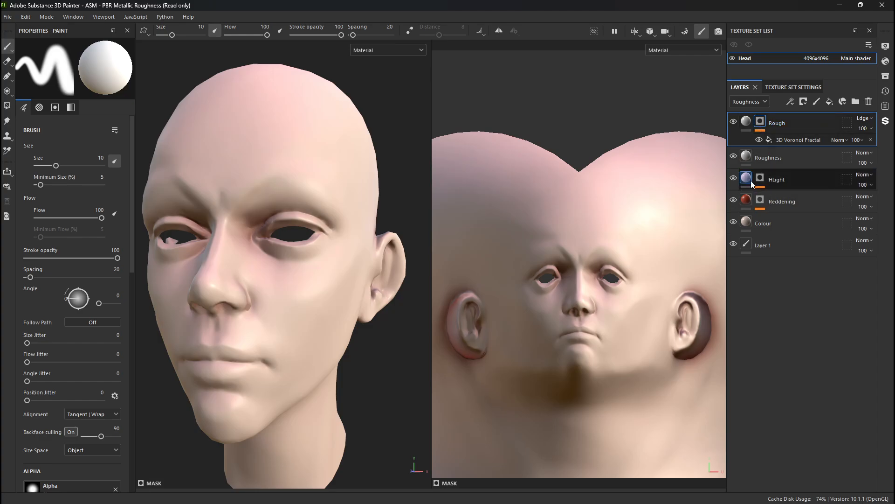
left_click(761, 201)
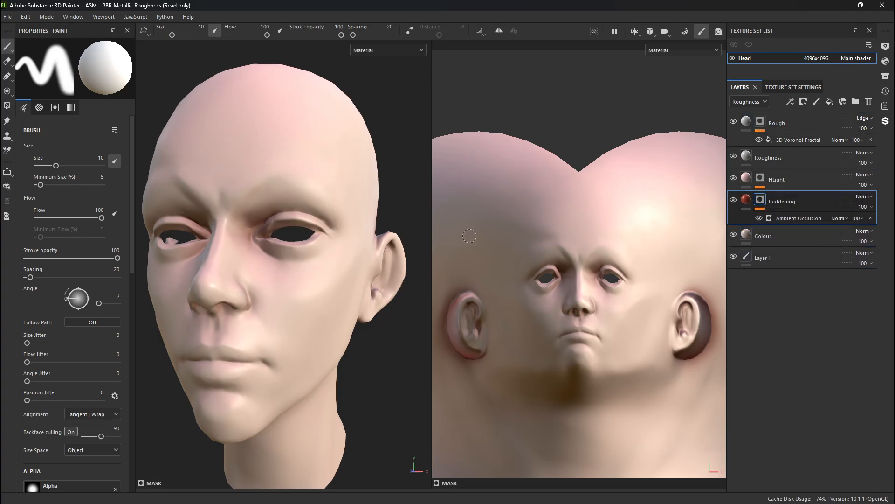
Step: Add a paint effect to the Reddening layer's mask
right_click(762, 200)
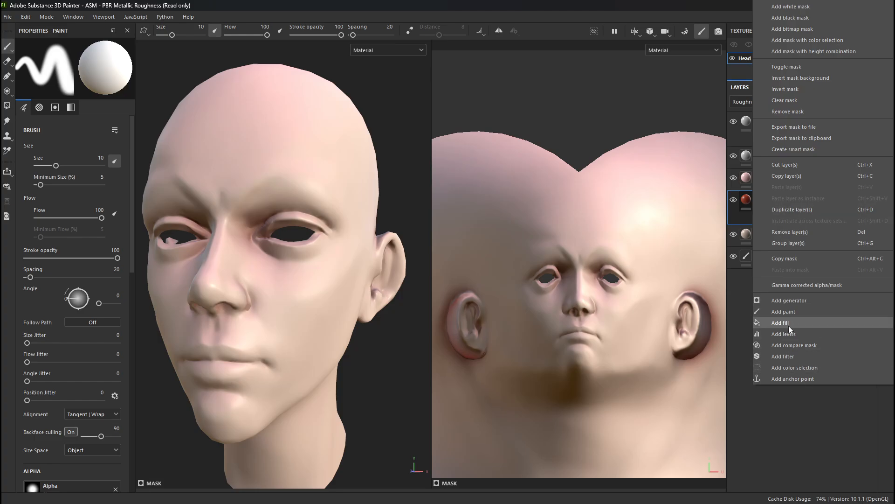
left_click(794, 312)
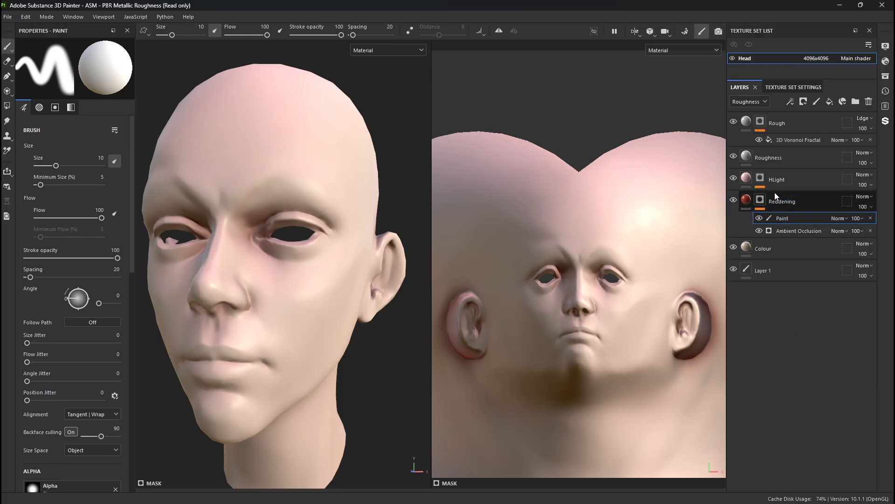
Step: Try a brush stroke down the nose and across the cheek in the Reddening mask, and undo it
mouse_move(232, 177)
left_mouse_down()
mouse_move(252, 294)
mouse_move(289, 351)
left_mouse_up()
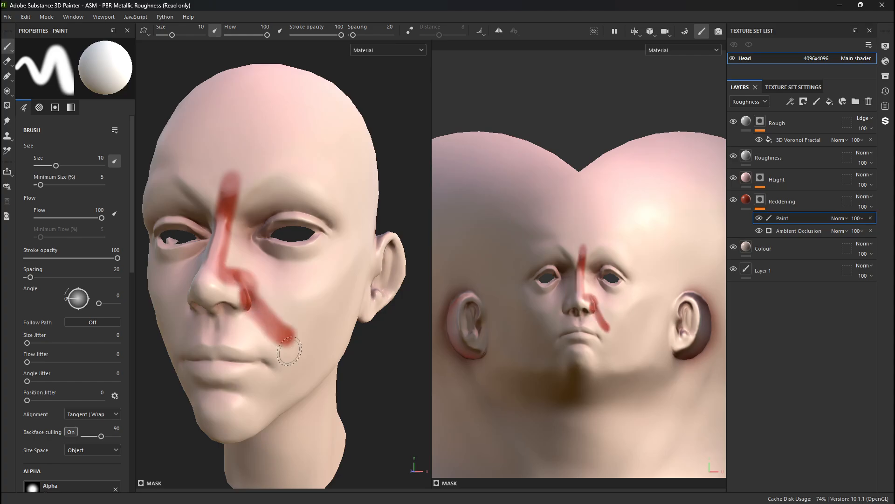
mouse_move(345, 121)
left_mouse_down("alt")
mouse_move(322, 136)
mouse_move(283, 236)
mouse_move(311, 203)
mouse_move(321, 207)
left_mouse_up("alt")
key("ctrl+z")
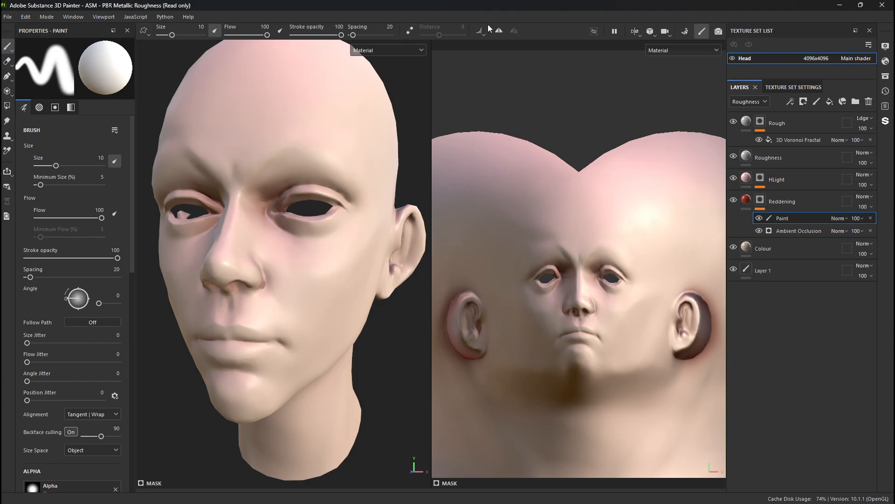
Step: Turn on symmetry painting and pick the finely speckled Artistic Soft brush from the asset library's brushes
left_click(500, 31)
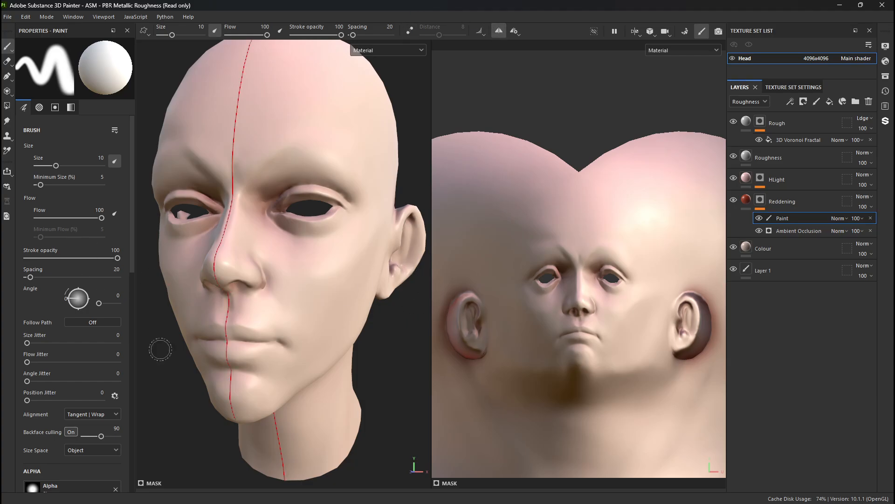
left_click(42, 16)
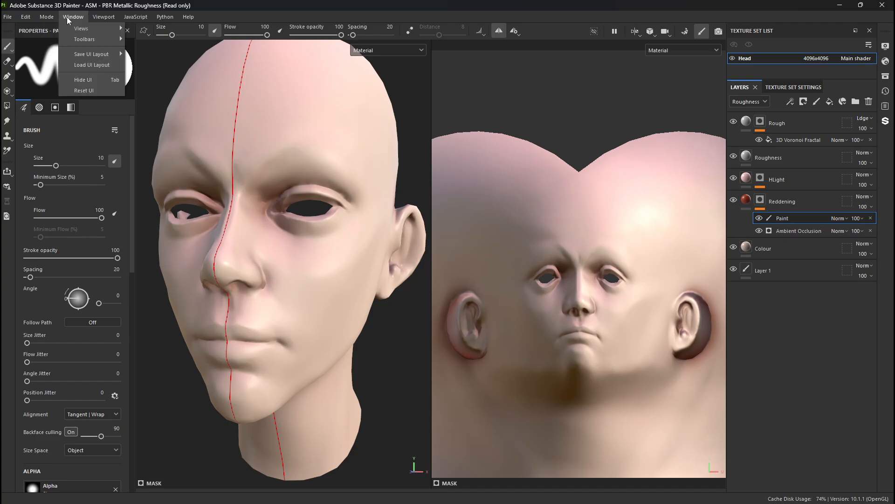
mouse_move(114, 30)
left_click(148, 28)
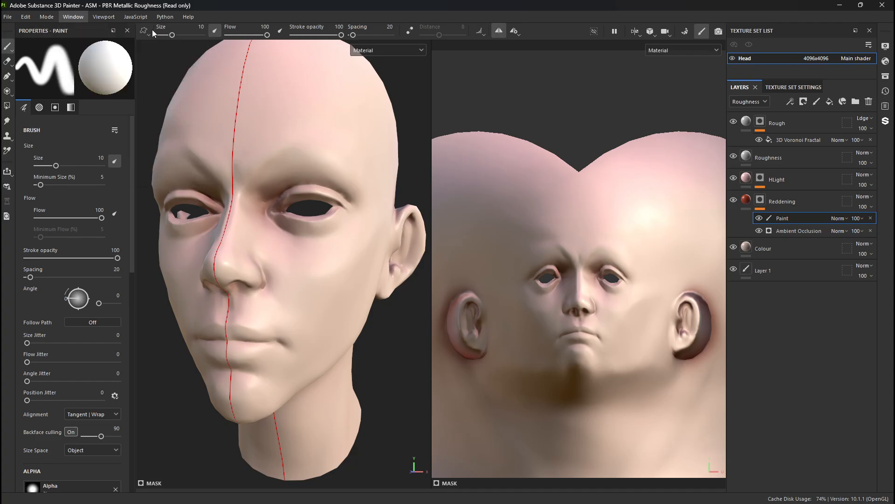
left_click_drag(57, 269, 315, 133)
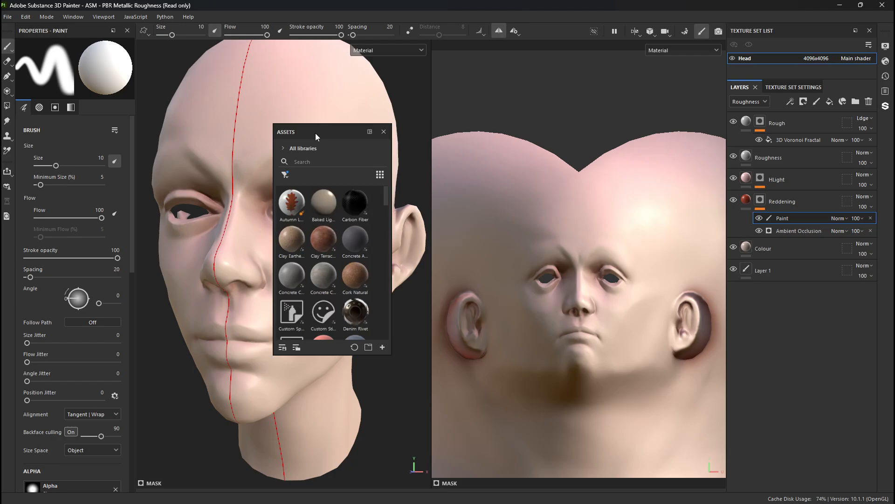
left_click_drag(391, 155, 718, 155)
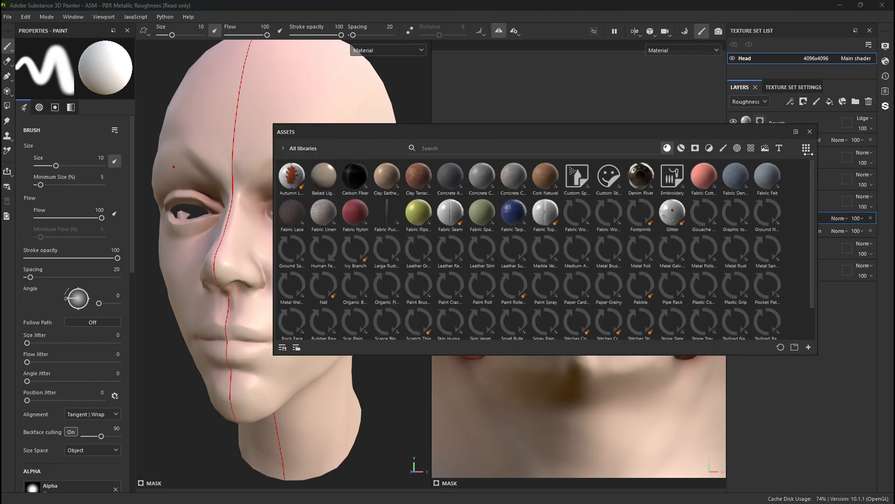
left_click(624, 148)
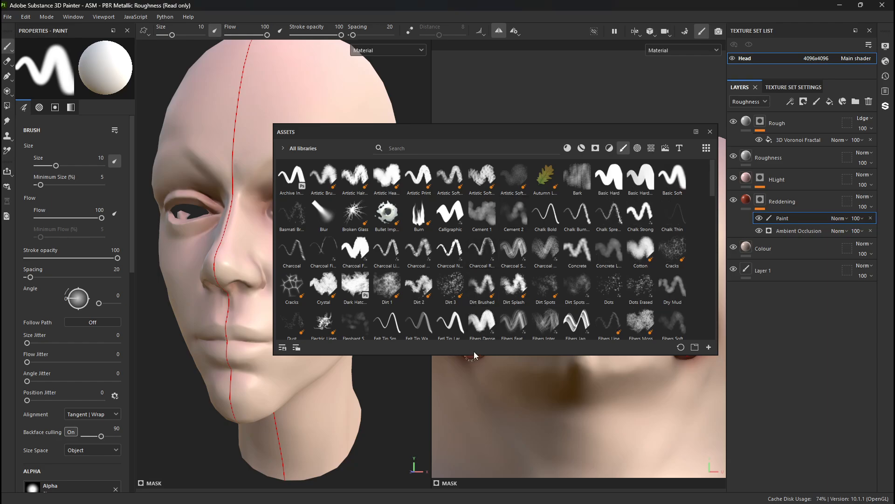
left_click_drag(475, 356, 475, 427)
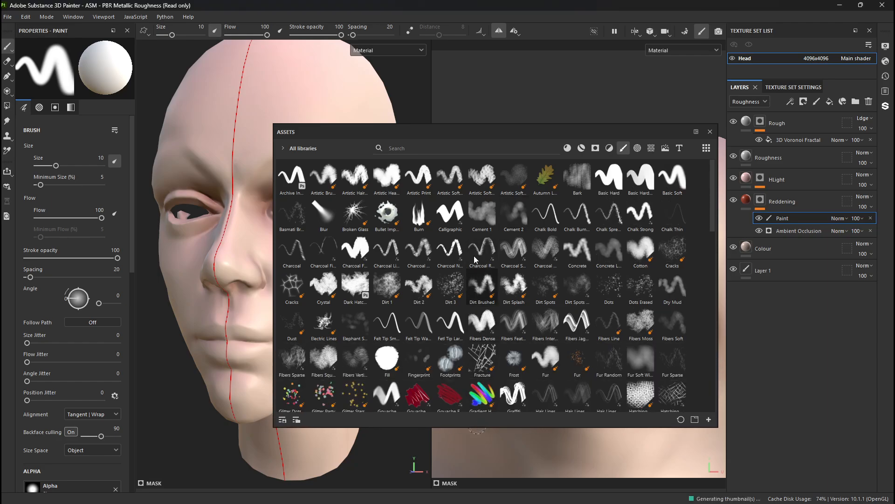
left_click(516, 180)
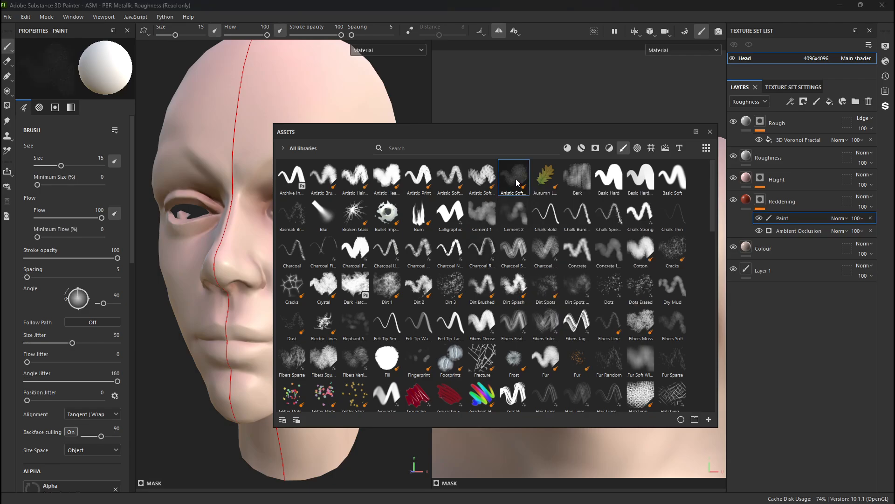
left_click(710, 131)
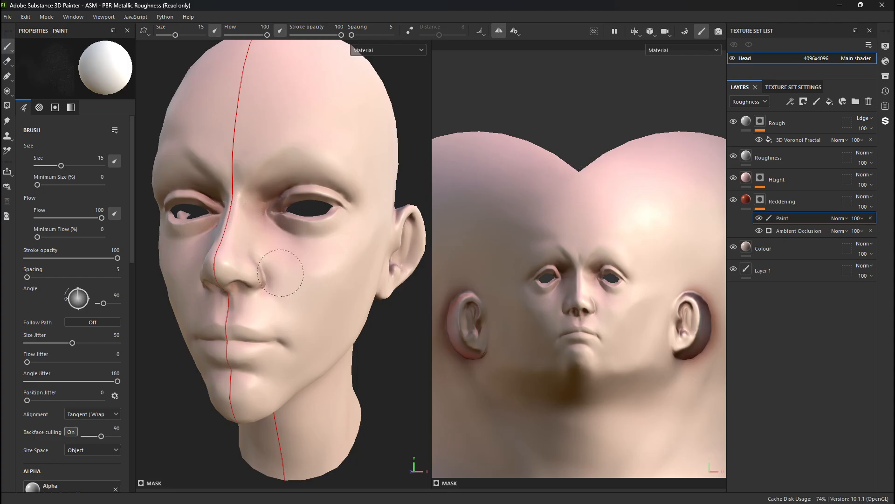
Step: Paint speckled reddening symmetrically over the cheek below the eye in the Reddening mask
left_click_drag(396, 280, 359, 287, "alt")
mouse_move(273, 294)
right_mouse_down("alt")
mouse_move(364, 406)
mouse_move(332, 350)
right_mouse_up("alt")
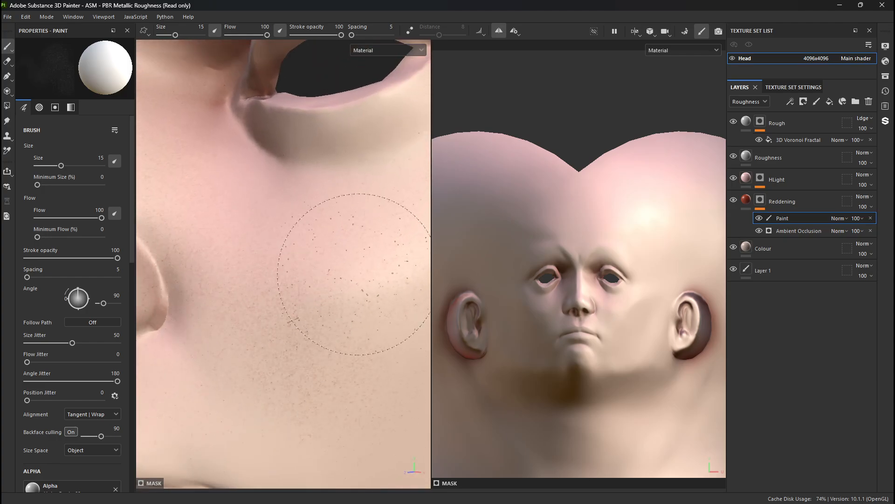
mouse_move(322, 188)
left_mouse_down("alt")
mouse_move(300, 246)
mouse_move(381, 203)
left_mouse_up("alt")
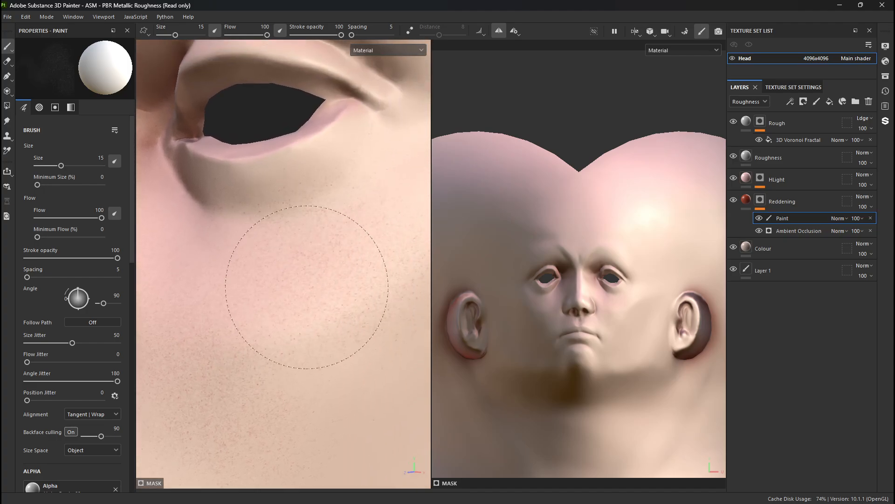
mouse_move(230, 270)
middle_mouse_down("alt")
mouse_move(236, 307)
mouse_move(326, 322)
middle_mouse_up("alt")
right_click_drag(326, 322, 272, 276, "alt")
left_click_drag(272, 276, 184, 270, "alt")
mouse_move(230, 337)
left_mouse_down()
mouse_move(210, 319)
mouse_move(241, 234)
mouse_move(208, 293)
mouse_move(221, 244)
left_mouse_up()
Step: Paint speckled reddening on the chin below the lower lip
right_click_drag(222, 243, 210, 290, "alt")
middle_click_drag(200, 300, 160, 164, "alt")
right_click_drag(160, 164, 212, 312, "alt")
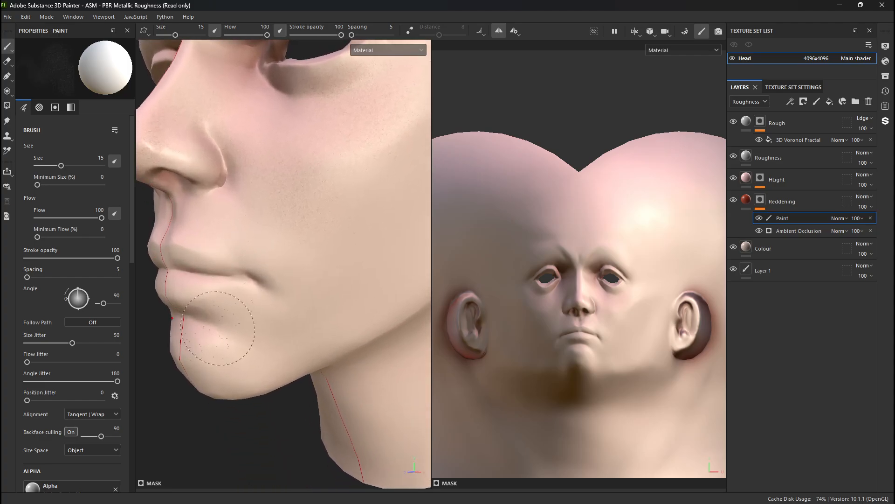
mouse_move(218, 336)
left_mouse_down()
mouse_move(200, 358)
mouse_move(220, 359)
left_mouse_up()
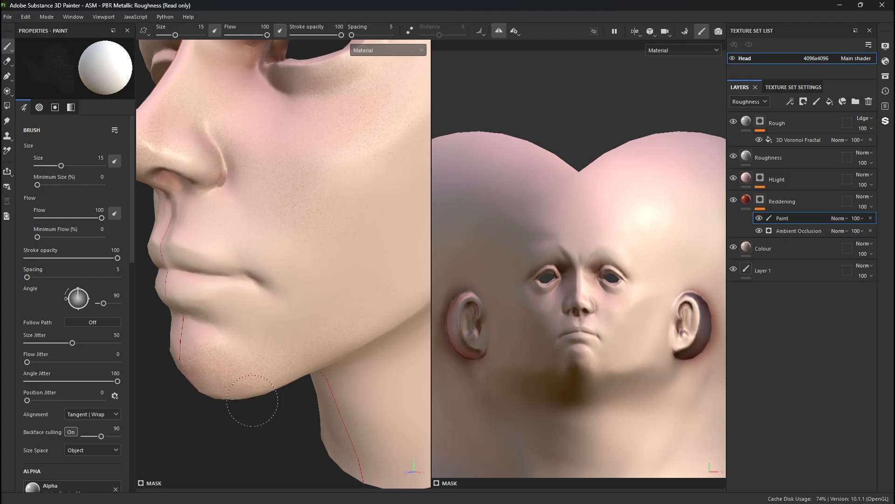
Step: Increase the brush size to 18.45 and view the painted face from the side
left_click_drag(353, 325, 327, 304, "alt")
middle_click_drag(326, 303, 275, 322, "alt")
right_click_drag(276, 321, 236, 235, "alt")
right_click_drag(300, 216, 309, 216, "ctrl")
right_click_drag(306, 216, 255, 241, "alt")
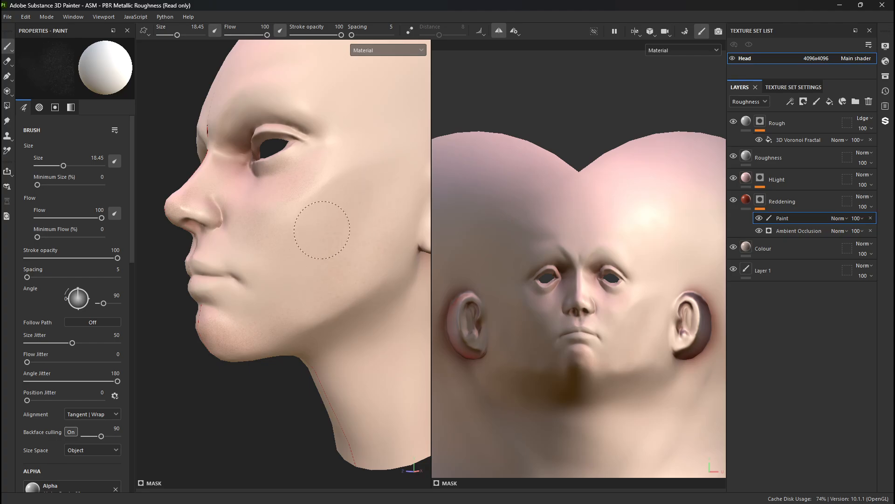
Step: Temporarily set the Reddening layer's base color to bright green 46FF00 to reveal the masked areas, and restore the original red
left_click(743, 202)
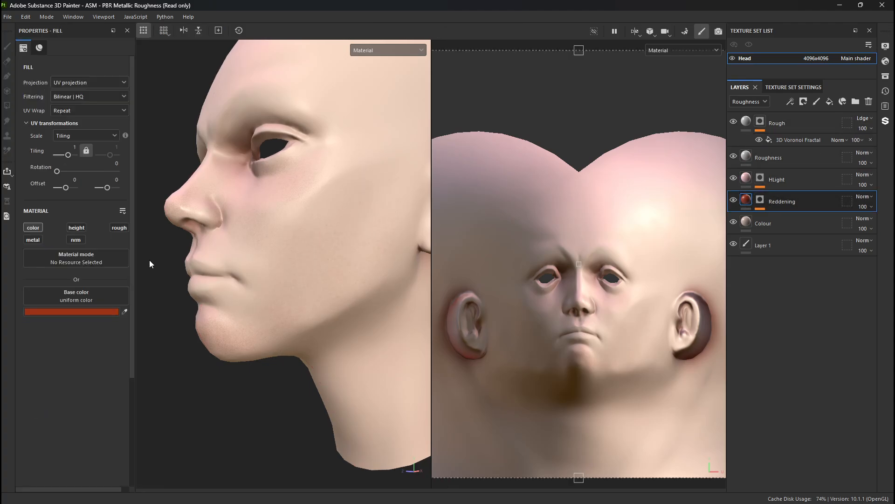
left_click(82, 309)
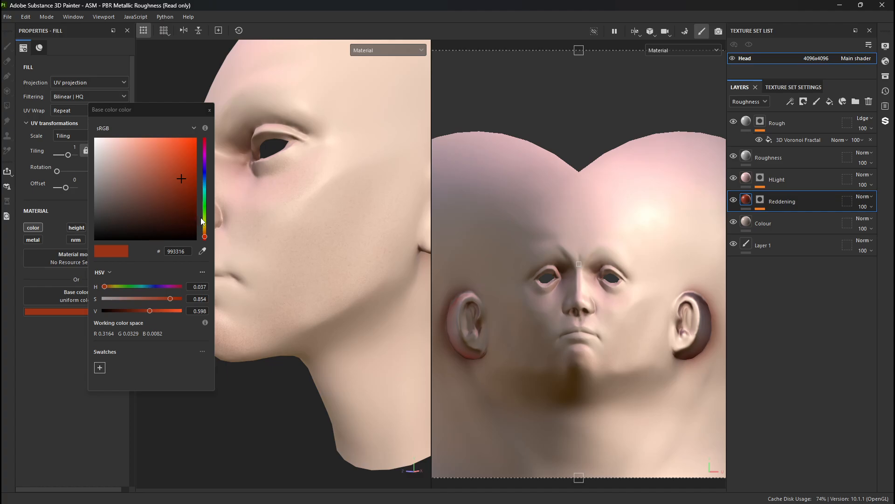
left_click(204, 212)
left_click_drag(186, 181, 248, 101)
left_click_drag(375, 259, 273, 402, "alt")
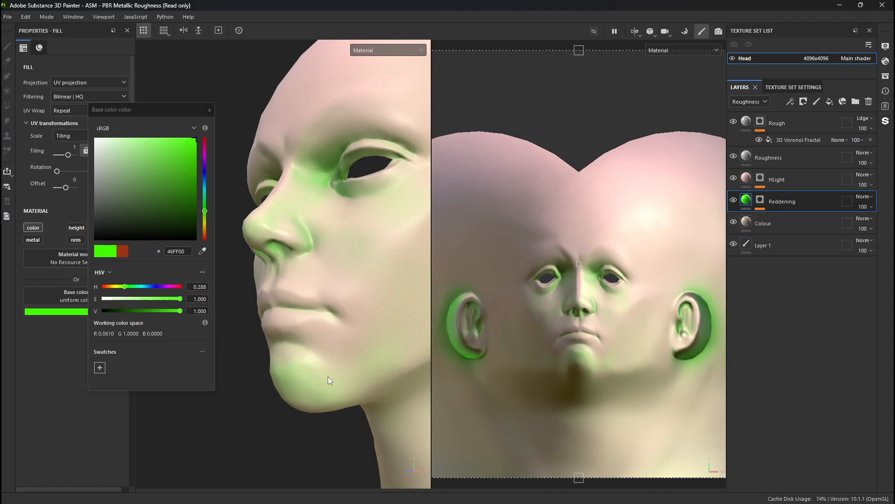
left_click(118, 255)
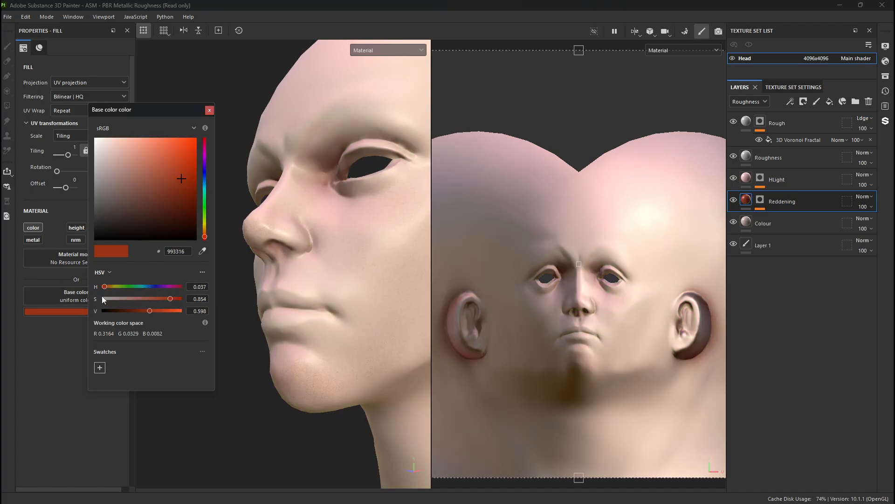
left_click(209, 110)
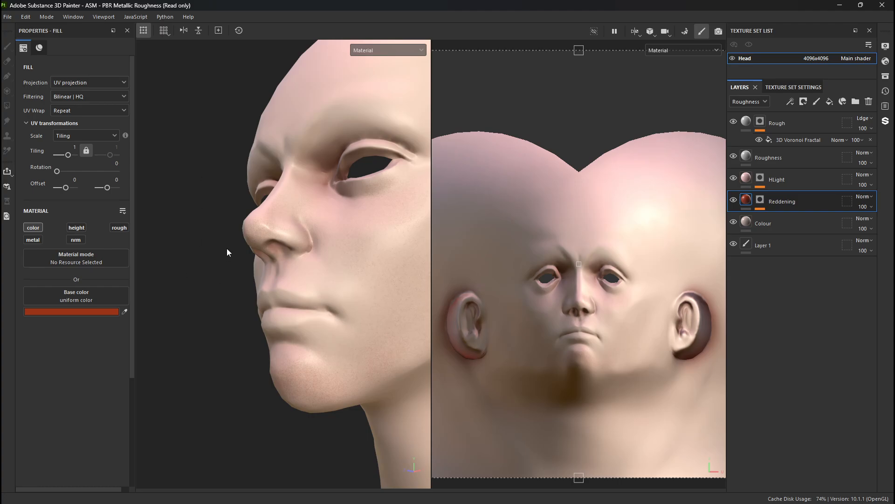
Step: Duplicate the Reddening layer
left_click_drag(227, 249, 305, 299, "alt")
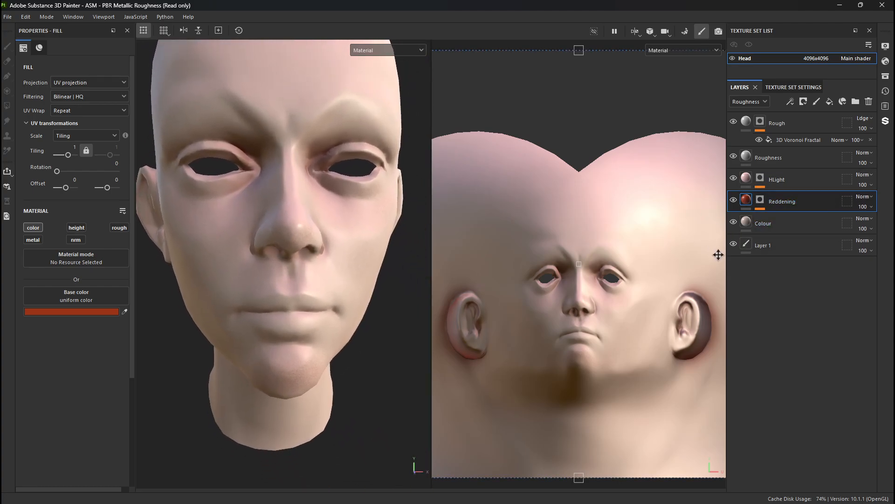
right_click(805, 205)
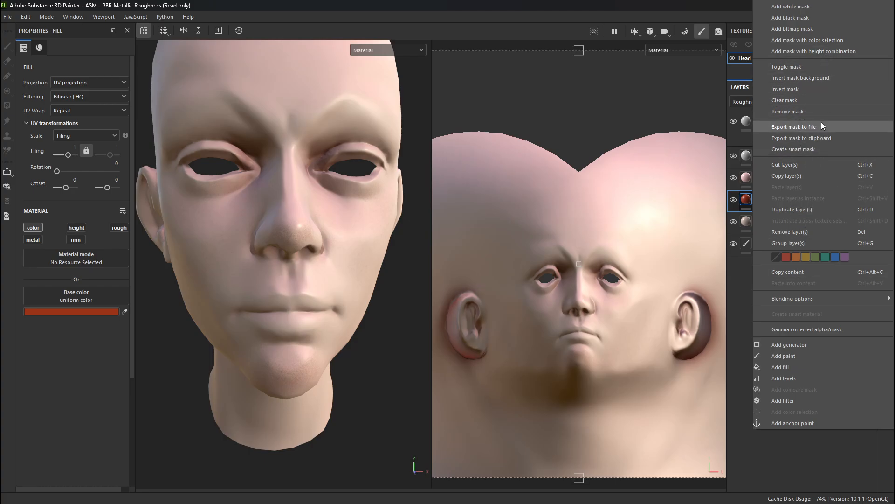
left_click(802, 209)
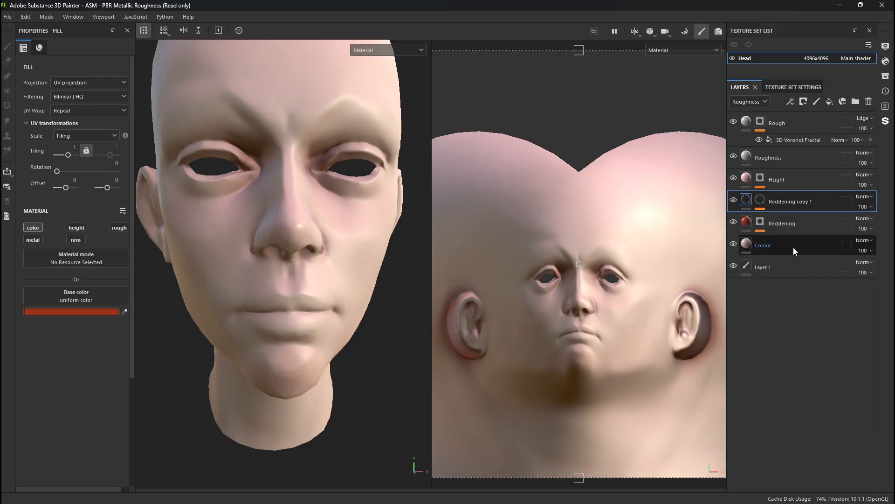
Step: Set the Global Balance of the Ambient Occlusion generator in the duplicated Reddening layer's mask to 0.16
left_click(762, 200)
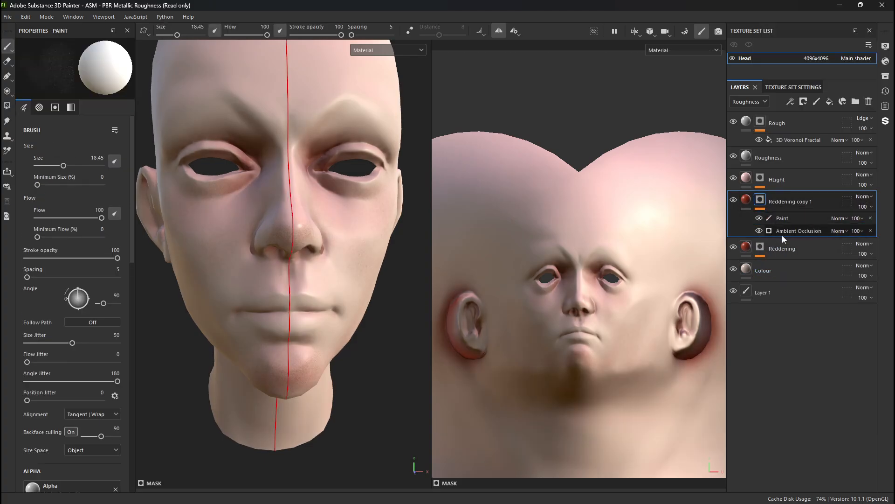
left_click(787, 231)
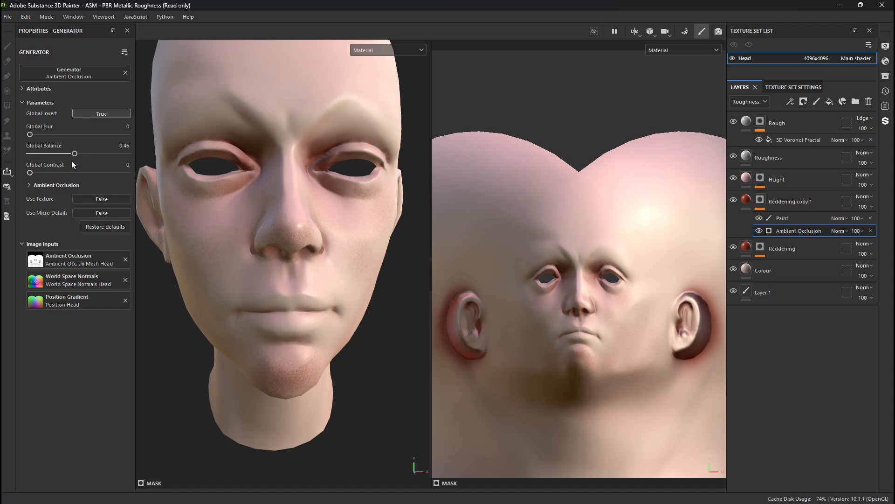
left_click_drag(75, 153, 45, 153)
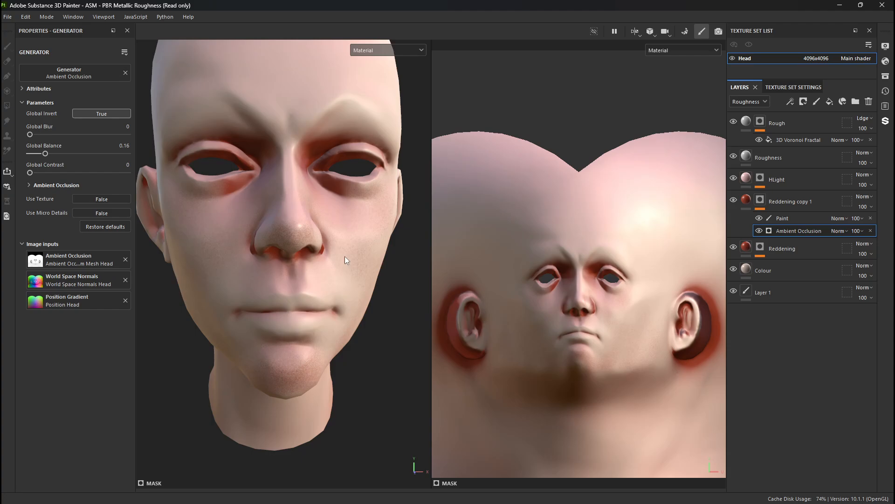
left_click_drag(345, 256, 233, 247, "alt")
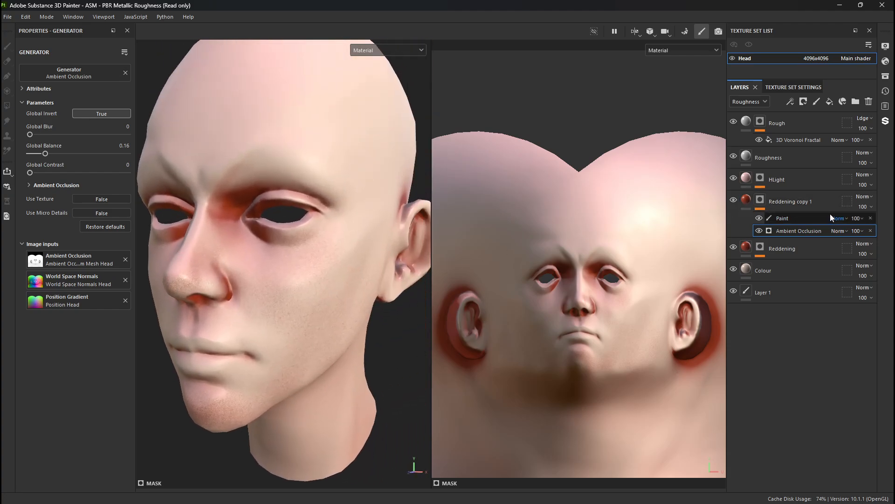
Step: Try an opacity of 45 on the duplicated Reddening layer and toggle its visibility to compare
left_click(865, 208)
mouse_move(873, 223)
left_mouse_down()
mouse_move(846, 224)
mouse_move(867, 224)
left_mouse_up()
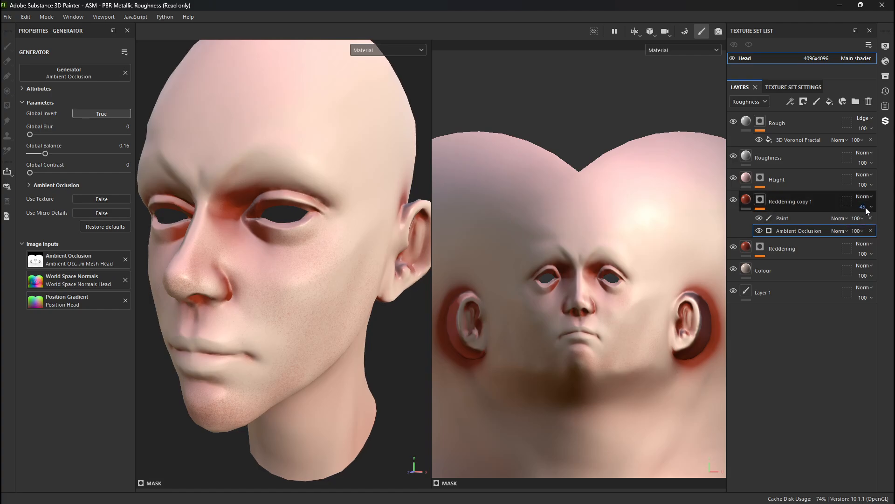
left_click(734, 201)
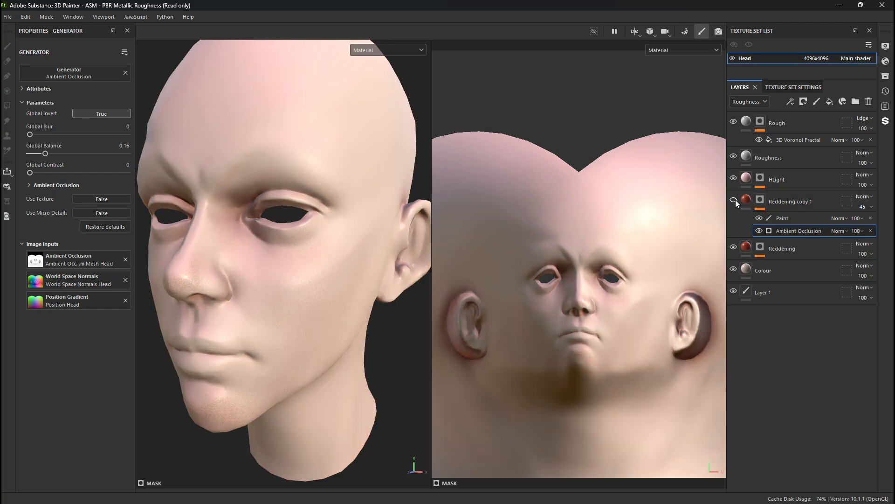
left_click(735, 200)
Step: Try reducing the duplicated Reddening layer's opacity to 27 and lower
left_click(866, 208)
left_click_drag(867, 224, 857, 223)
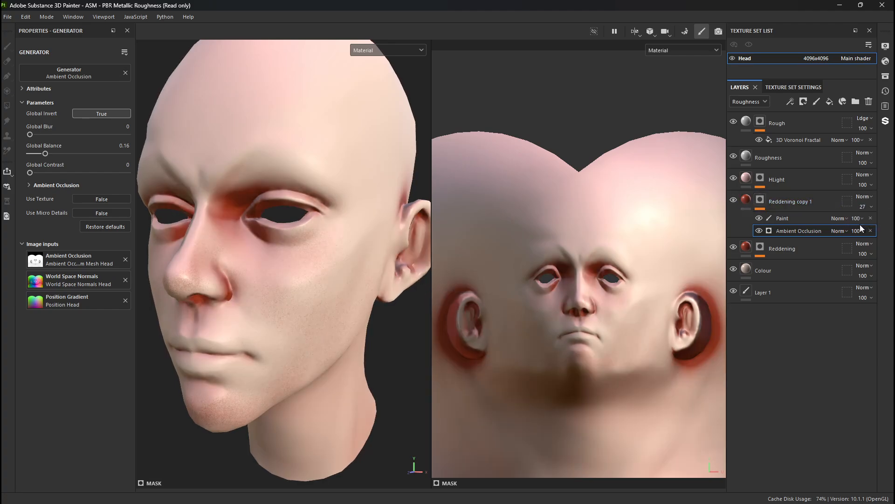
left_click(855, 221)
left_click(865, 208)
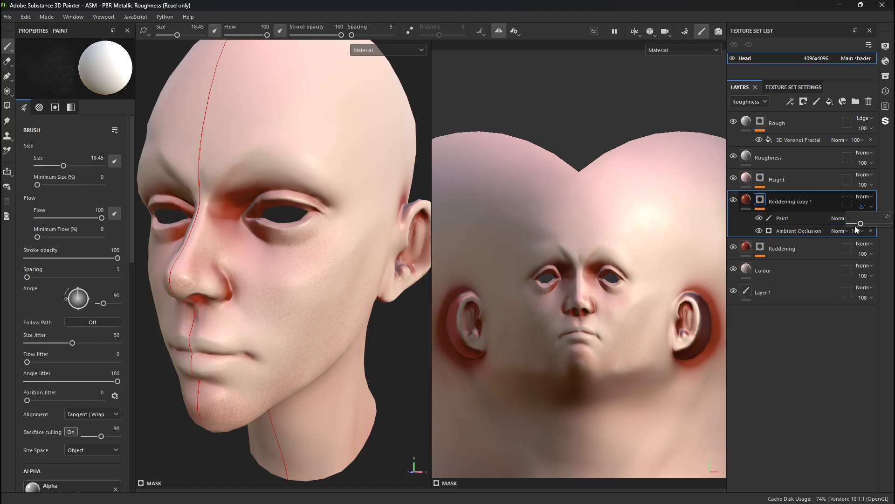
left_click_drag(861, 224, 854, 224)
Step: Try an opacity of 21 on the duplicated Reddening layer and toggle its visibility to compare
left_click(745, 200)
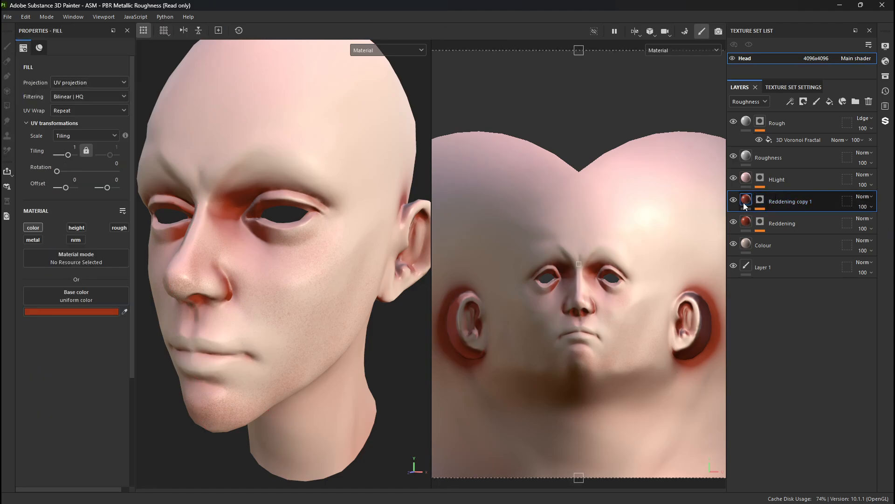
left_click(861, 207)
left_click_drag(890, 224, 857, 224)
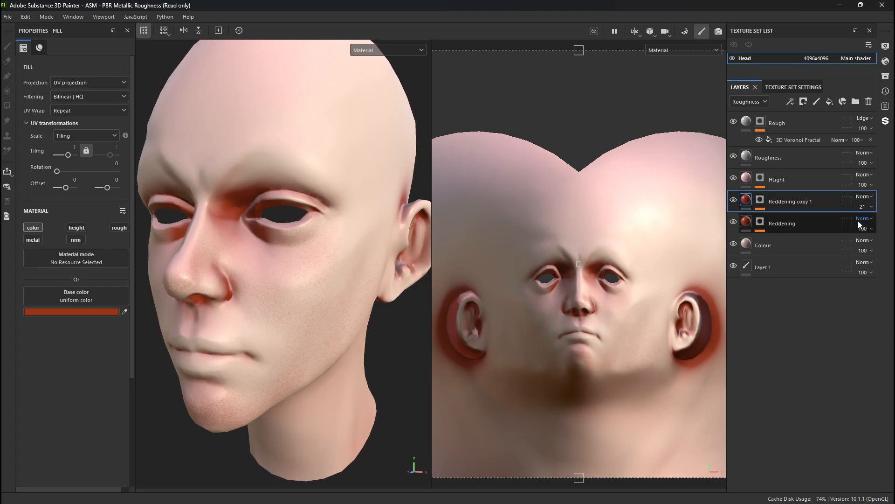
left_click_drag(260, 261, 197, 244, "alt")
left_click(733, 201)
left_click(733, 201)
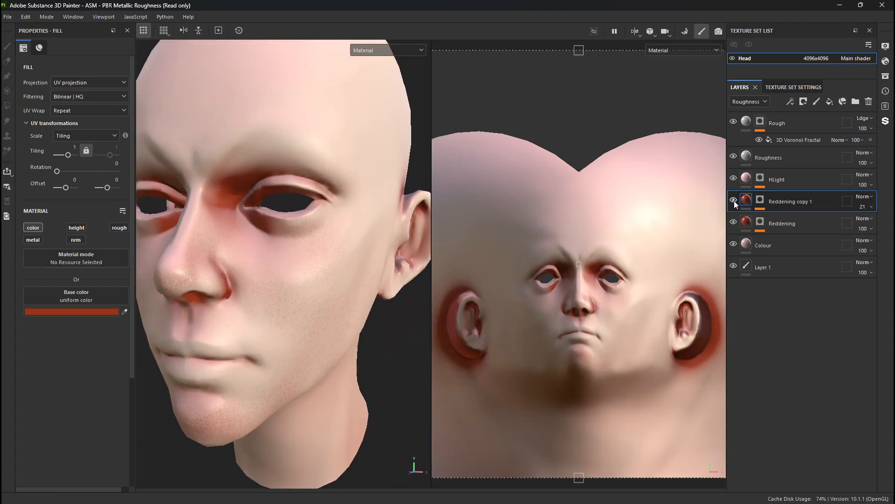
Step: Try lowering the duplicated Reddening layer's opacity further to 18
left_click(761, 201)
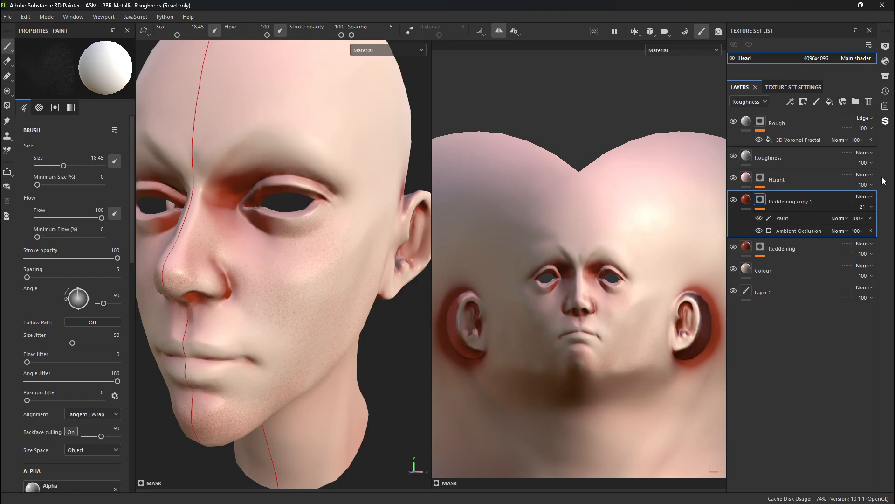
left_click(867, 207)
mouse_move(859, 223)
left_mouse_down()
mouse_move(893, 222)
mouse_move(860, 218)
mouse_move(889, 224)
mouse_move(845, 240)
mouse_move(751, 243)
mouse_move(887, 226)
mouse_move(812, 226)
mouse_move(892, 225)
mouse_move(833, 223)
mouse_move(857, 226)
left_mouse_up()
left_click(768, 200)
Step: Set the Head texture set's size to 1024 and return to the layer stack
left_click(792, 88)
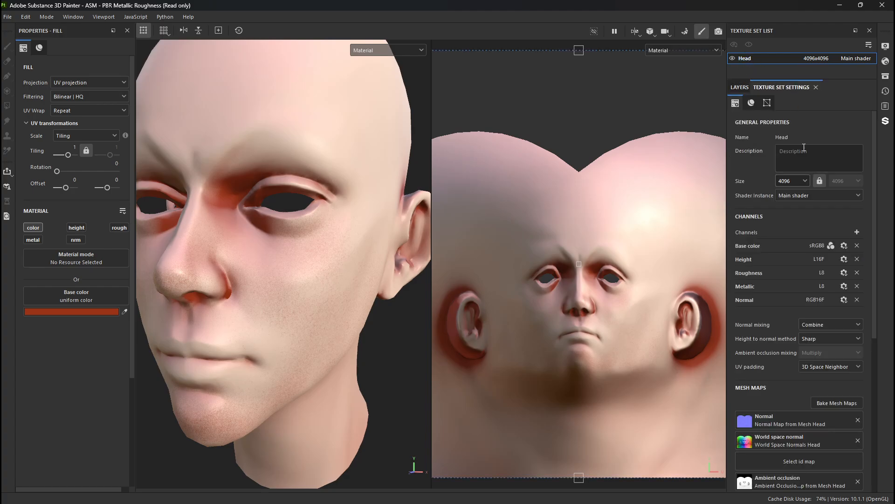
left_click(793, 180)
left_click(792, 220)
left_click(740, 87)
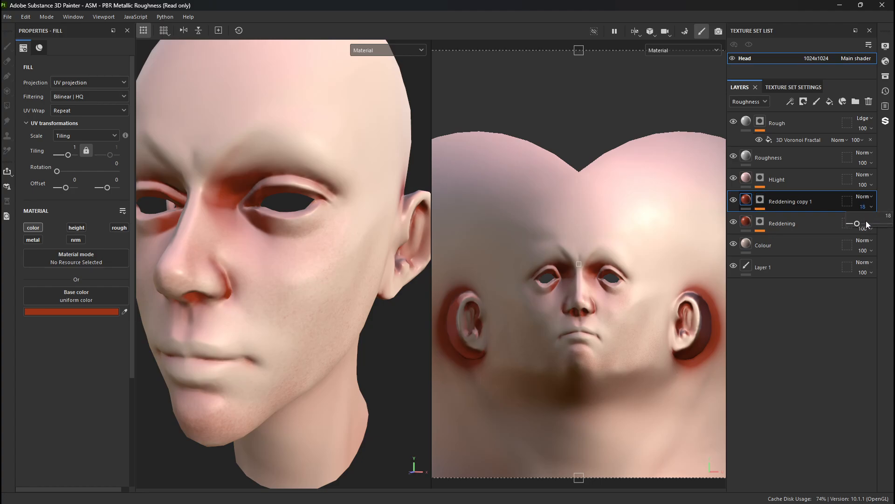
Step: Try an opacity of 18 and a lighter orange base color, E07E62, on the duplicated Reddening layer
left_click_drag(882, 225, 853, 225)
left_click(85, 313)
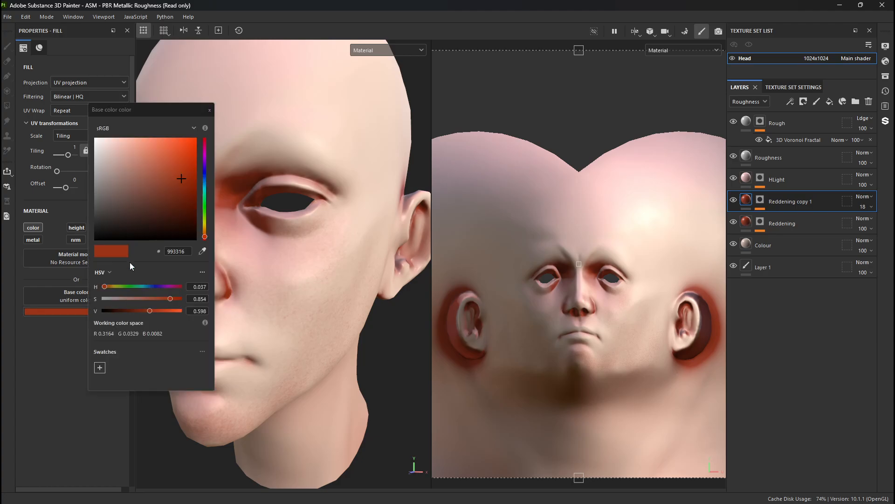
left_click_drag(191, 175, 151, 151)
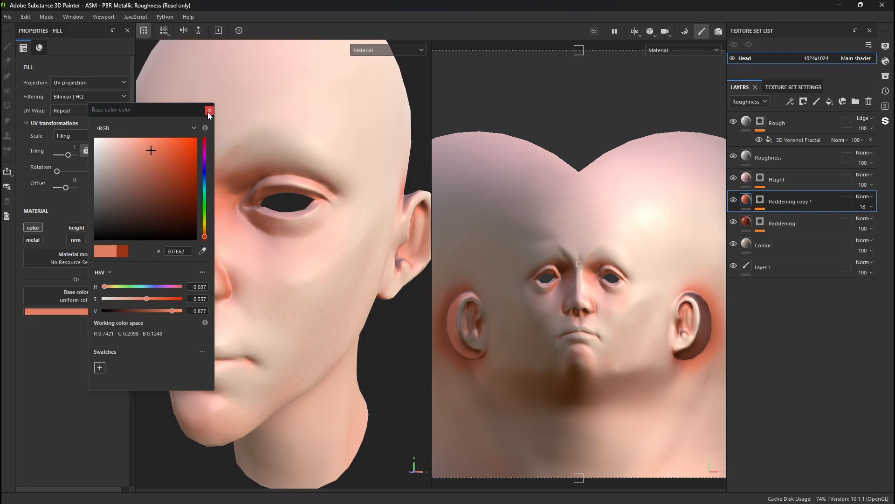
Step: Raise the duplicated Reddening layer's opacity to 100 and switch the layer stack to the Base color channel
left_click(866, 206)
left_click_drag(858, 223, 893, 226)
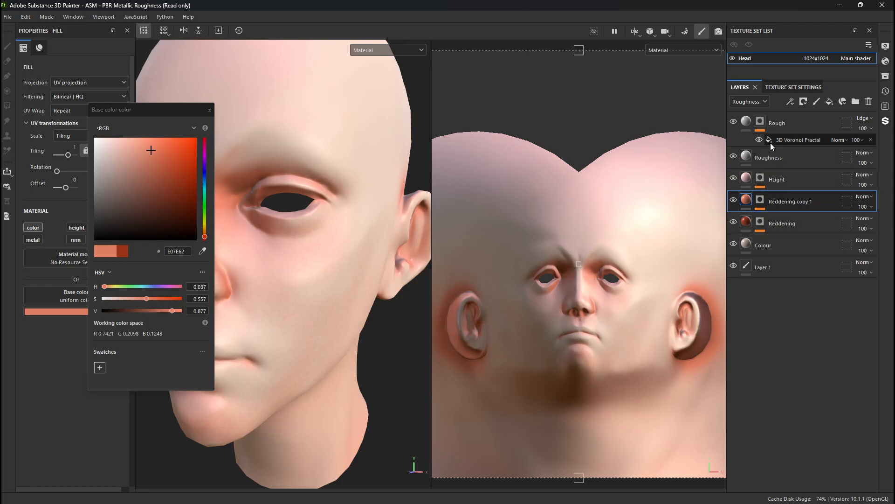
left_click(747, 102)
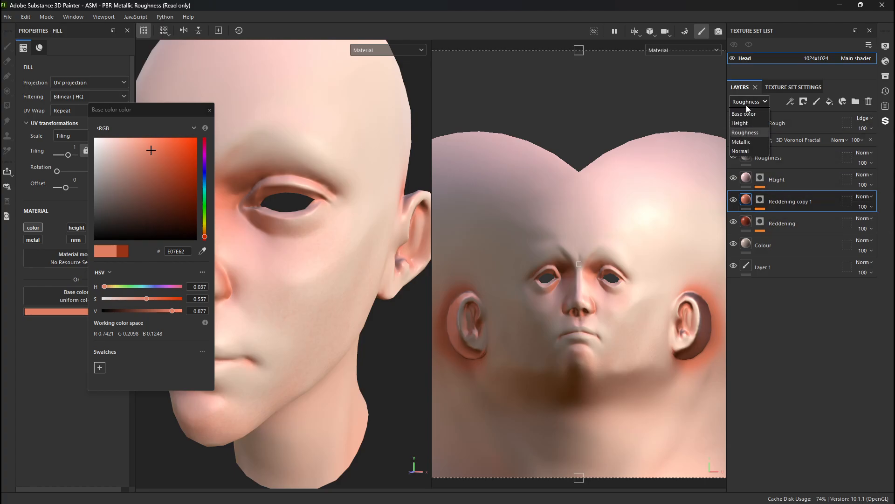
left_click(746, 113)
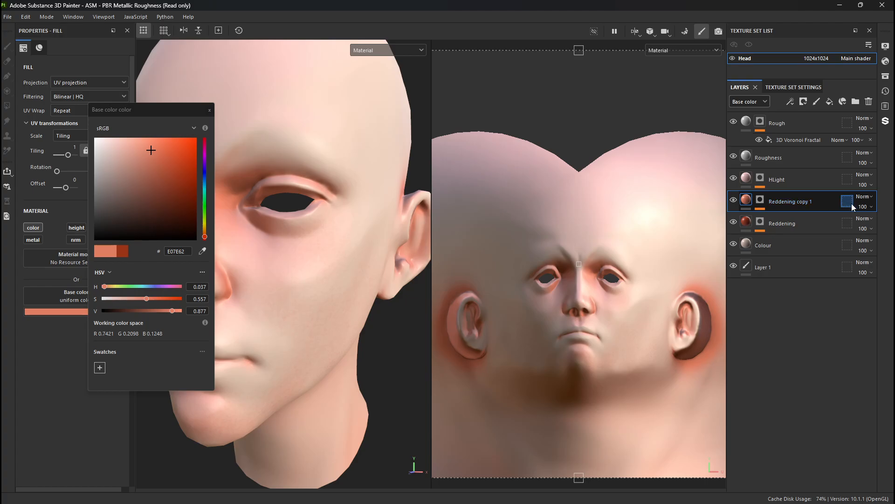
left_click(863, 207)
left_click(210, 110)
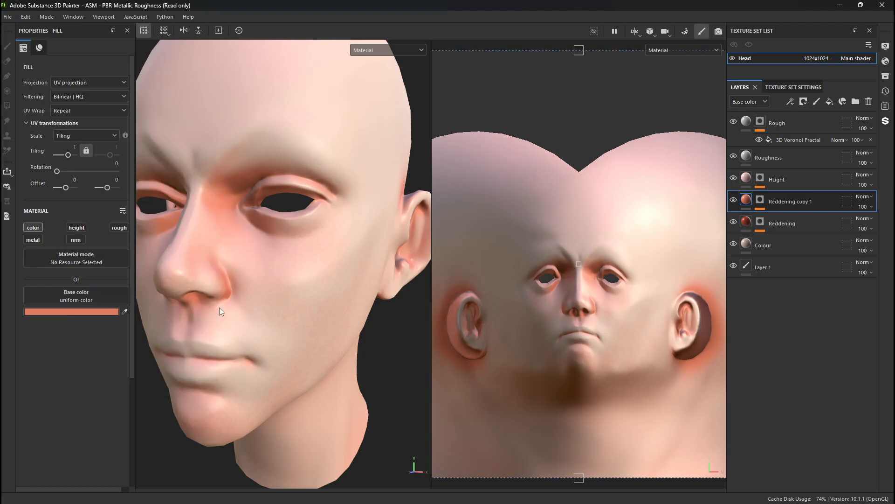
Step: Set the duplicated Reddening layer's base color to the darker brownish red A04E37 and check the result on the head
left_click(108, 311)
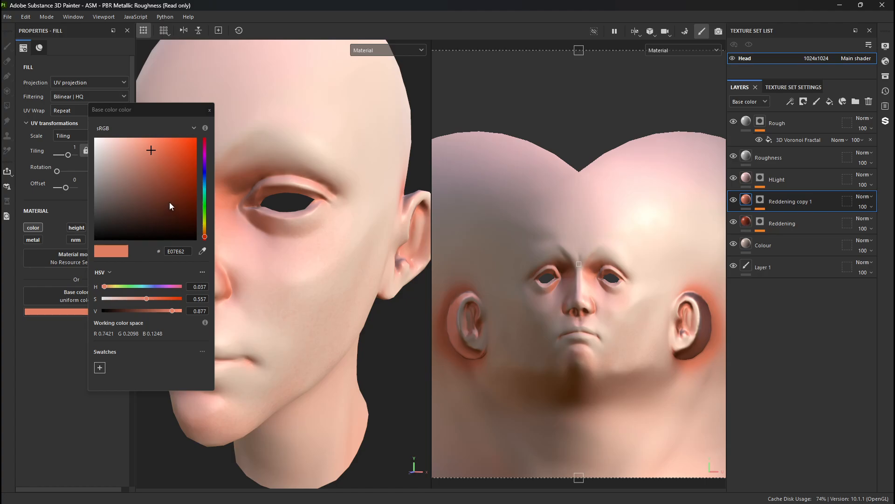
left_click_drag(154, 154, 159, 177)
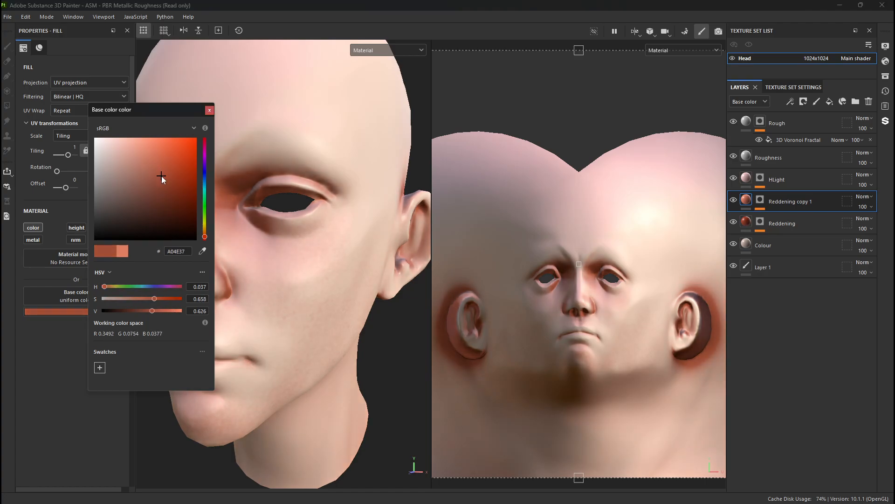
left_click(208, 112)
left_click_drag(250, 343, 291, 351, "alt")
right_click_drag(291, 351, 60, 244, "alt")
left_click_drag(205, 279, 302, 296, "alt")
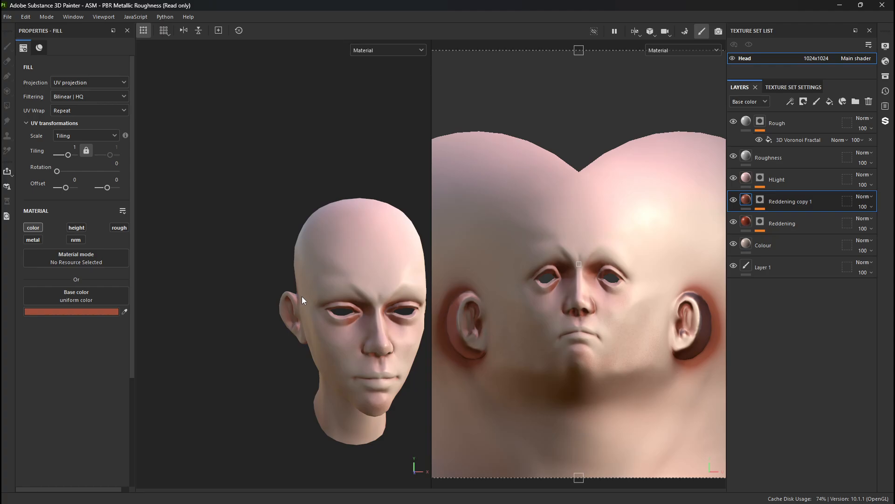
left_click_drag(294, 357, 234, 302, "alt")
middle_click_drag(234, 302, 209, 283, "alt")
right_click_drag(209, 282, 278, 359, "alt")
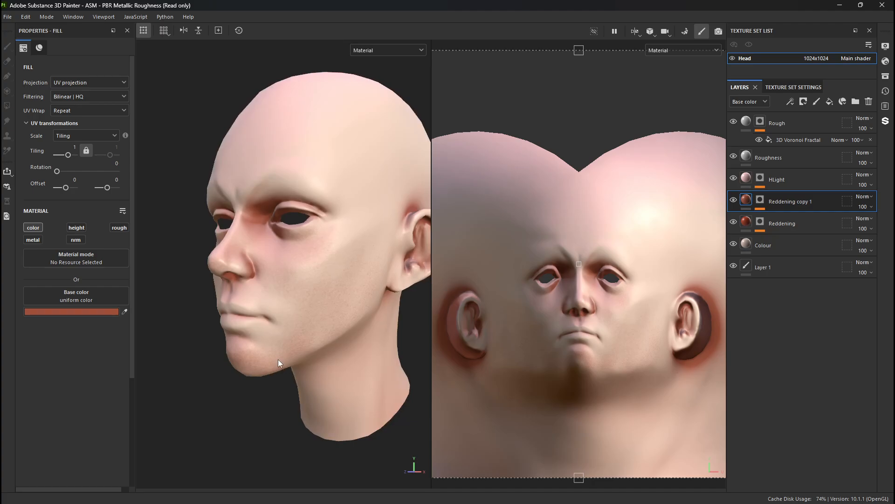